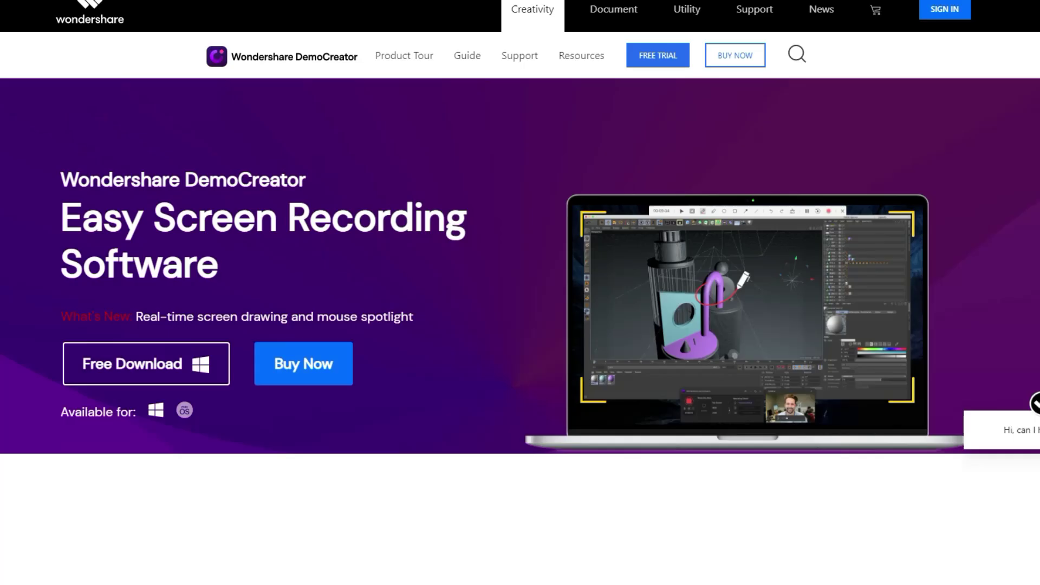
# - Scroll through the feature sections of the DemoCreator product page
pyautogui.scroll(-2, 520, 292)
pyautogui.scroll(2, 520, 233)
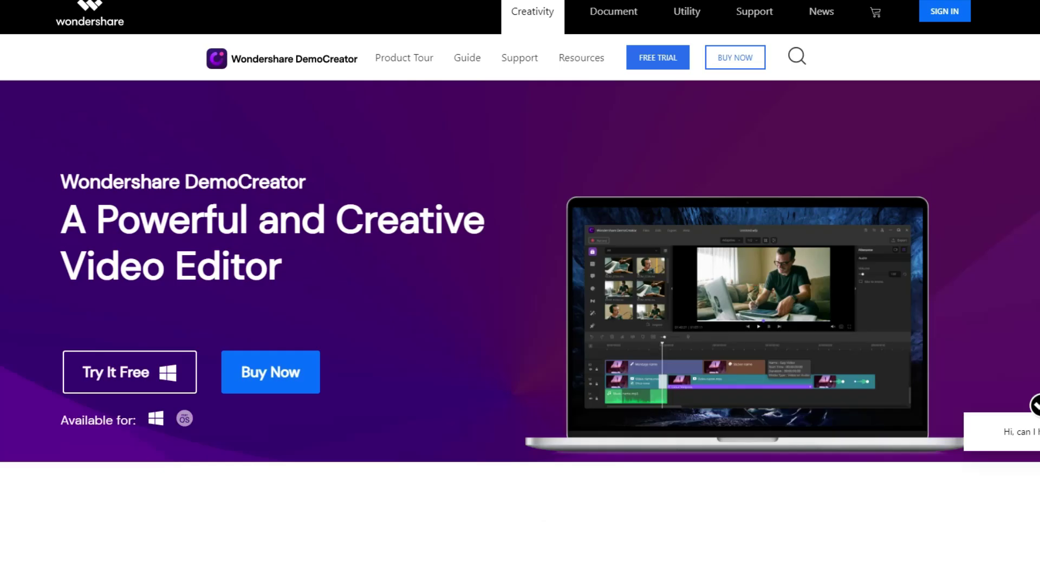
pyautogui.scroll(-10, 520, 292)
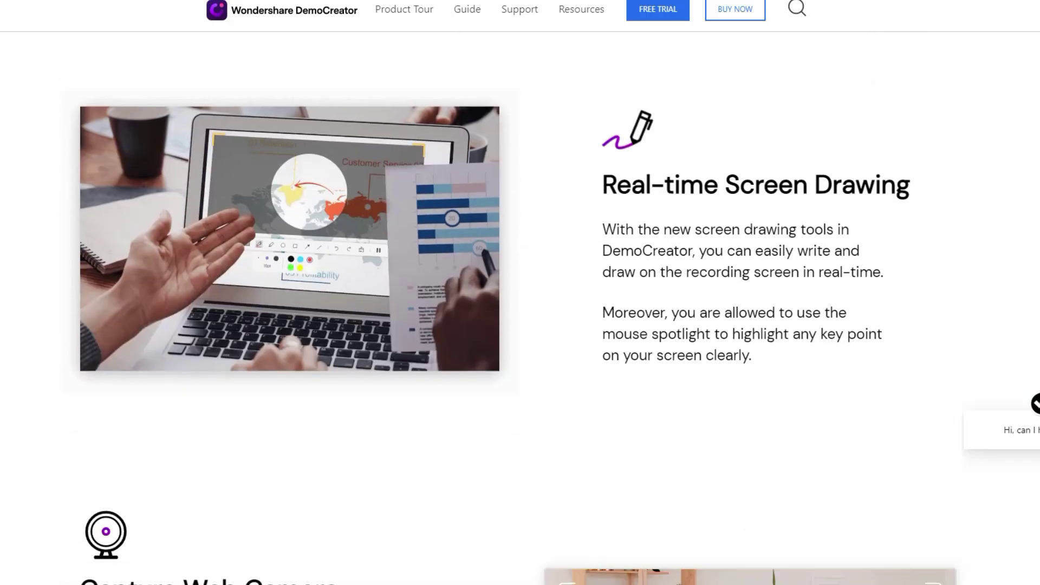
pyautogui.scroll(-10, 520, 292)
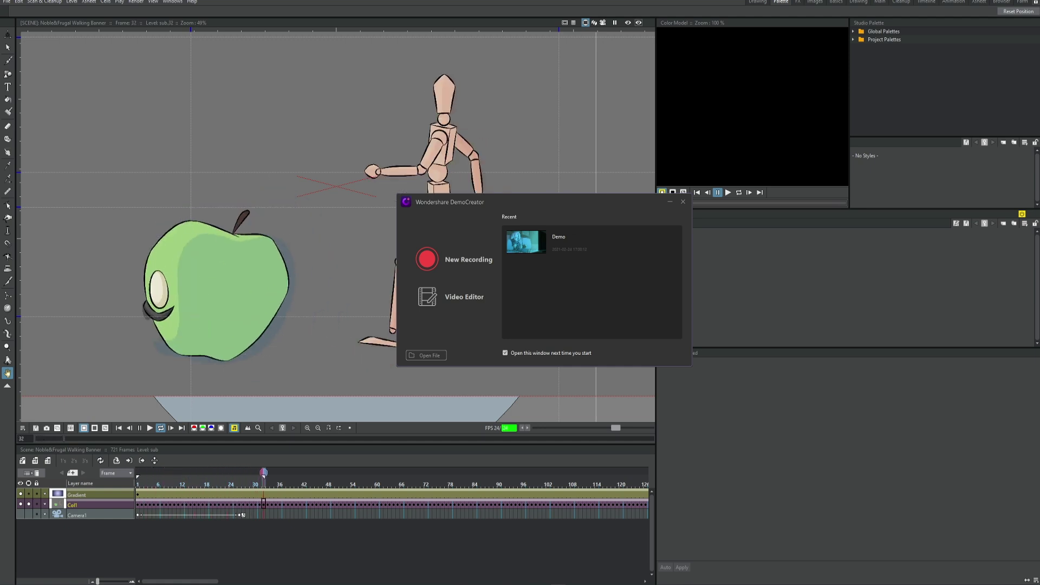
# - Start a New Recording from the launcher and turn on the screen drawing tool with Ctrl+Shift+D
pyautogui.moveTo(525, 209); pyautogui.dragTo(523, 201)
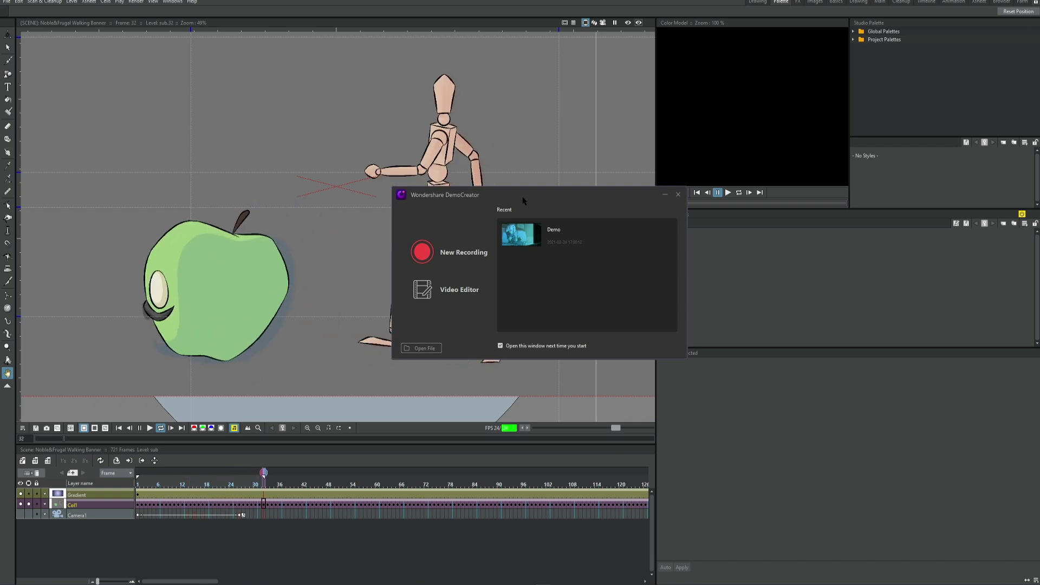
pyautogui.click(422, 252)
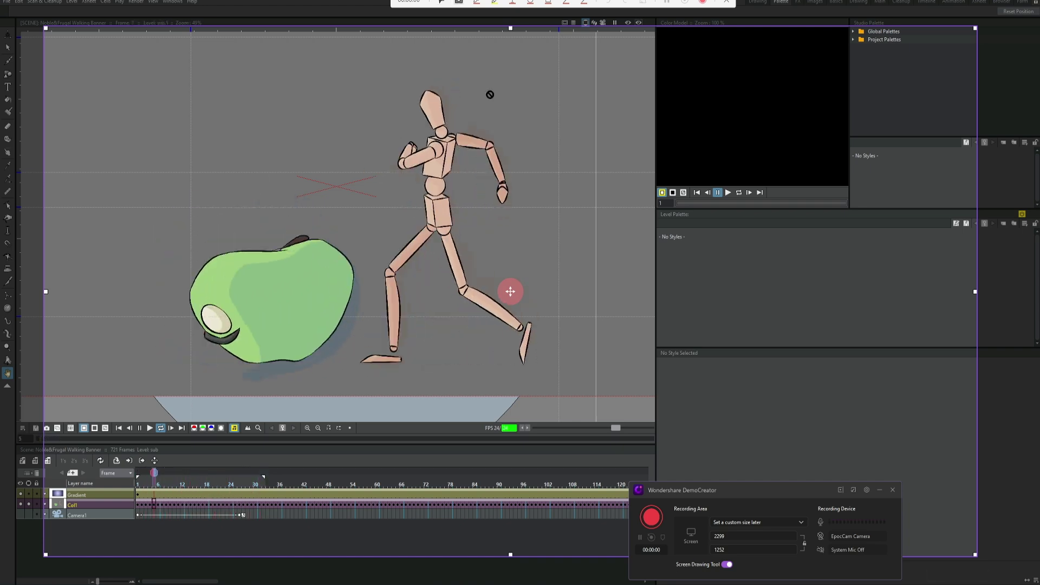
pyautogui.hotkey('ctrl', 'shift', 'd')
pyautogui.hotkey('ctrl', 'shift', 'd')
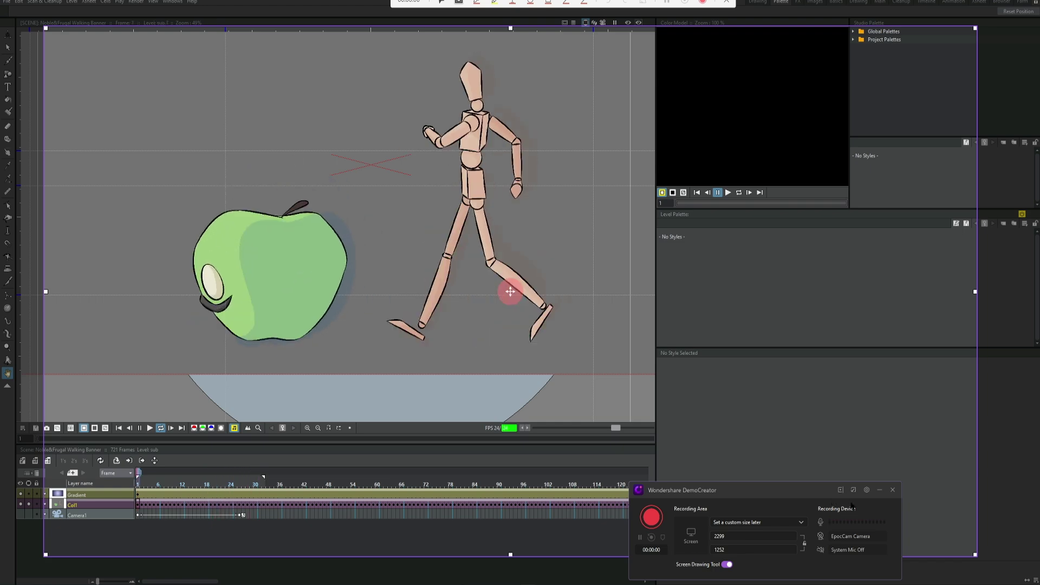
# - Review the Screen, Audio, Camera and Advanced recording settings, keeping Camera on Don't Capture
pyautogui.click(867, 489)
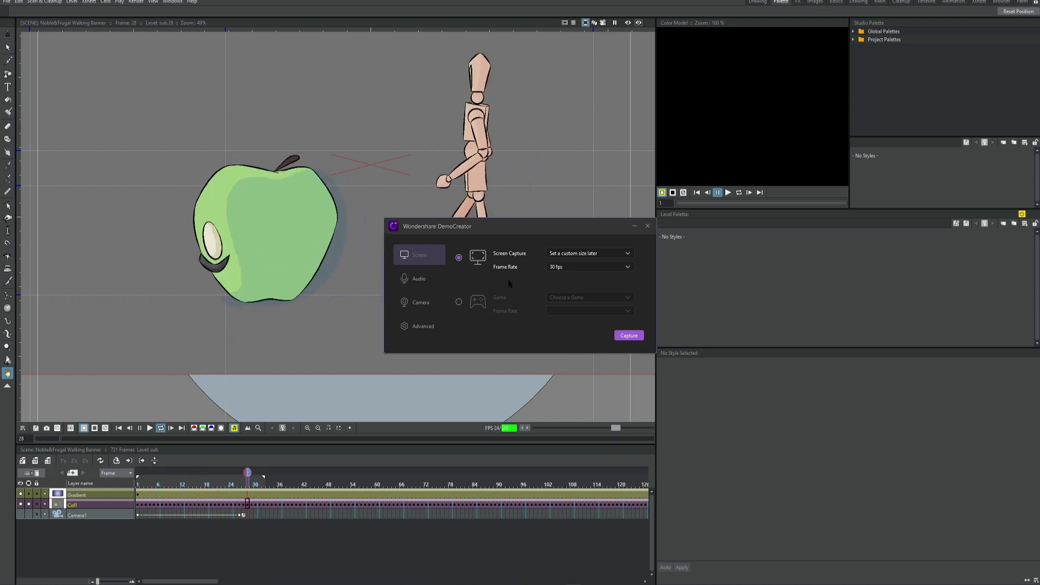
pyautogui.click(425, 280)
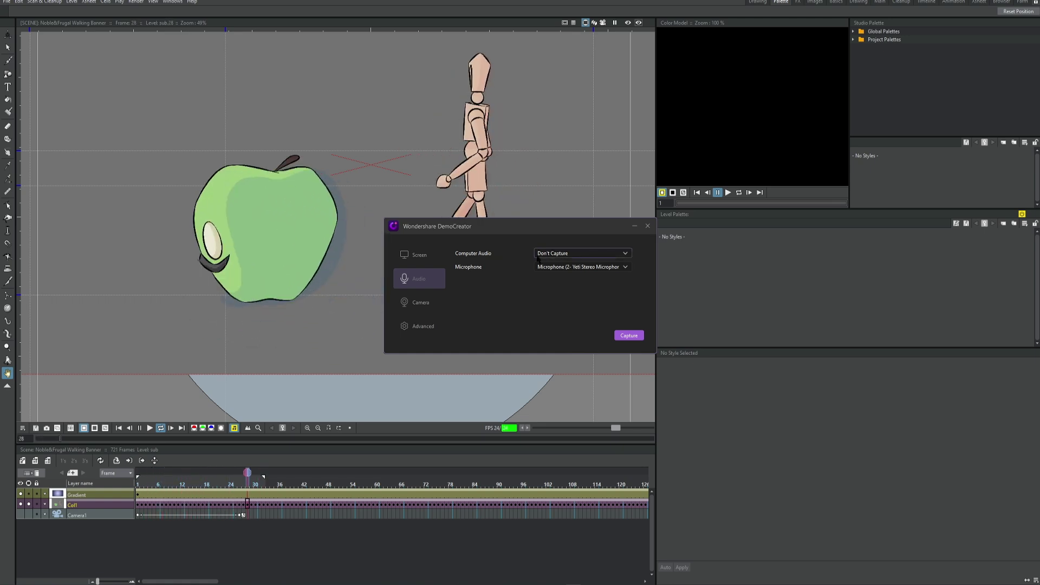
pyautogui.click(430, 305)
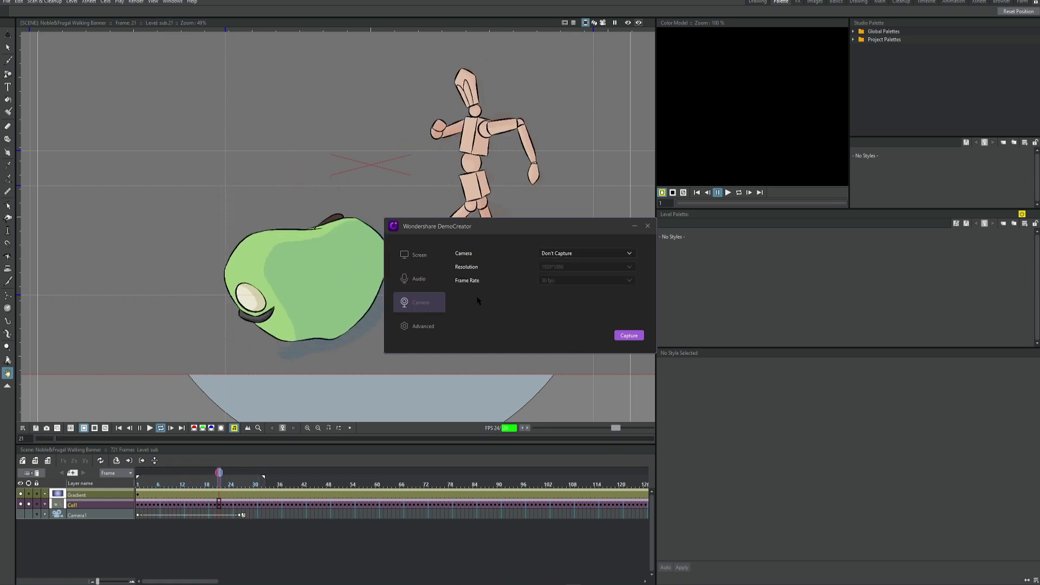
pyautogui.click(589, 253)
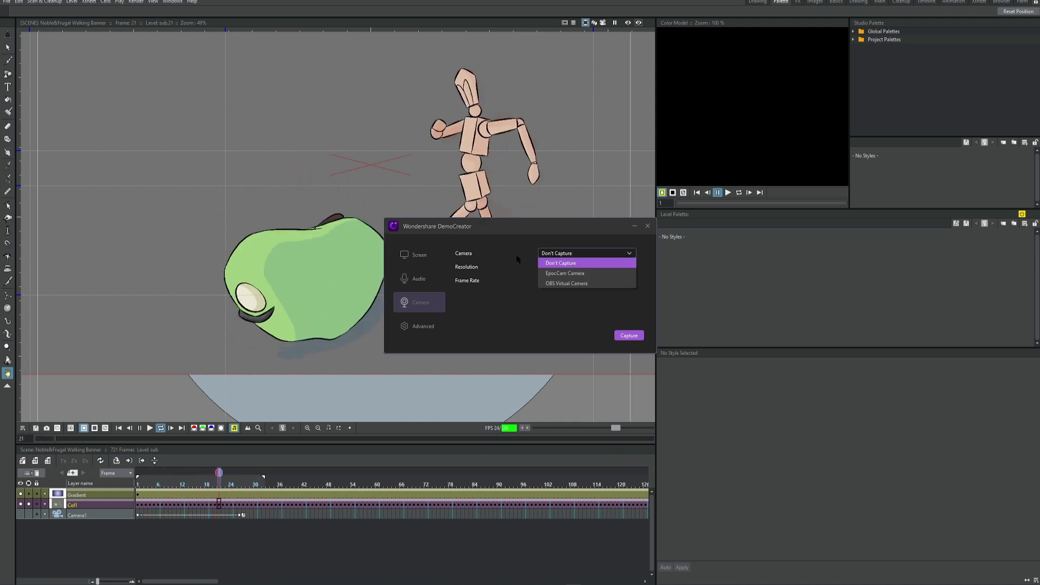
pyautogui.click(515, 260)
pyautogui.click(420, 326)
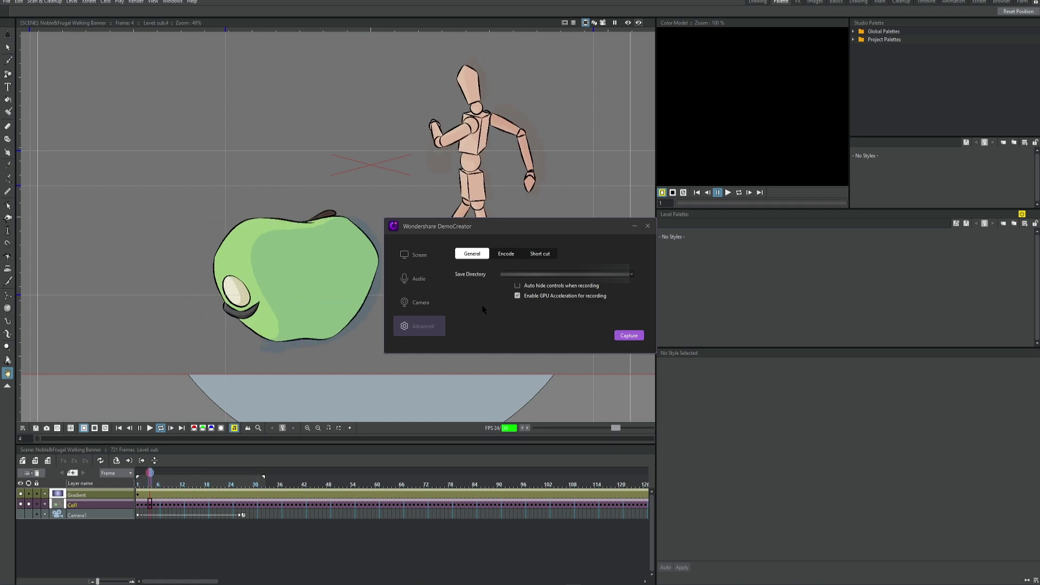
pyautogui.click(618, 336)
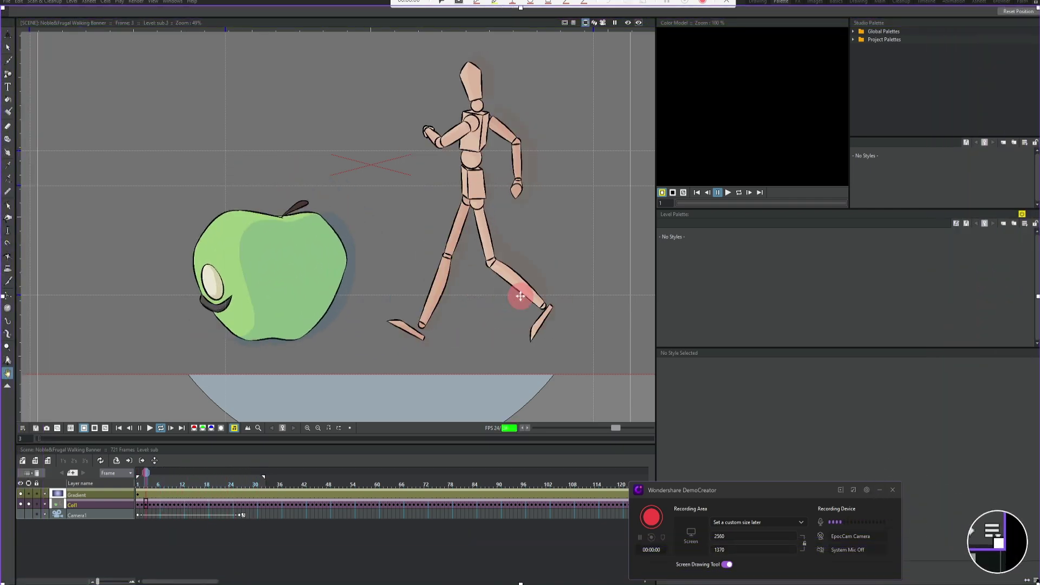
# - Stretch the capture area to 2560 × 1388 and move the drawing toolbar below the top edge
pyautogui.moveTo(521, 6); pyautogui.dragTo(518, 2)
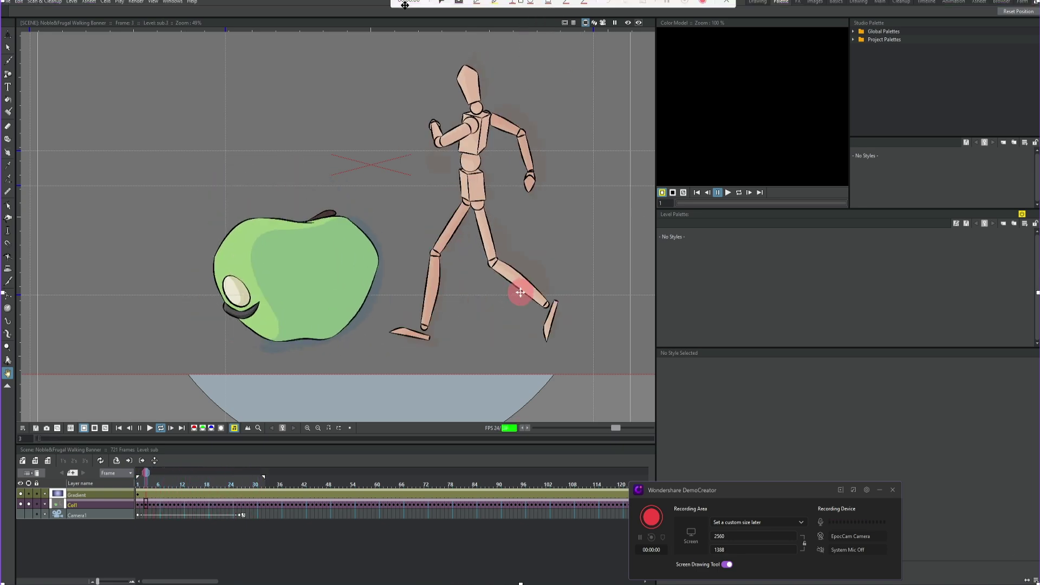
pyautogui.moveTo(396, 10)
pyautogui.mouseDown()
pyautogui.moveTo(396, 46)
pyautogui.moveTo(326, 47)
pyautogui.moveTo(622, 49)
pyautogui.moveTo(687, 60)
pyautogui.mouseUp()
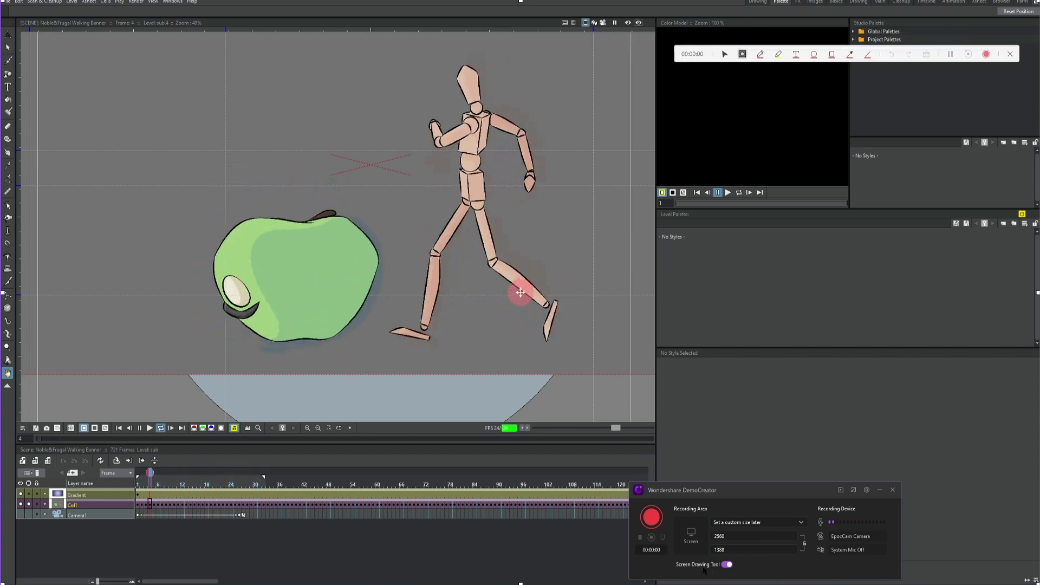
# - Start the screen recording, then return the drawing toolbar to normal selection
pyautogui.click(651, 517)
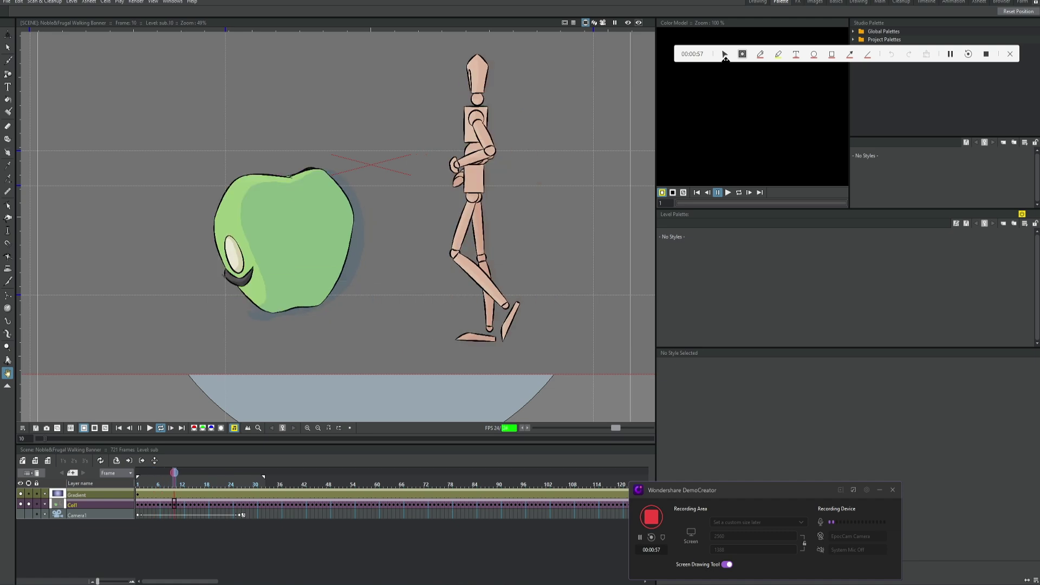
pyautogui.click(725, 54)
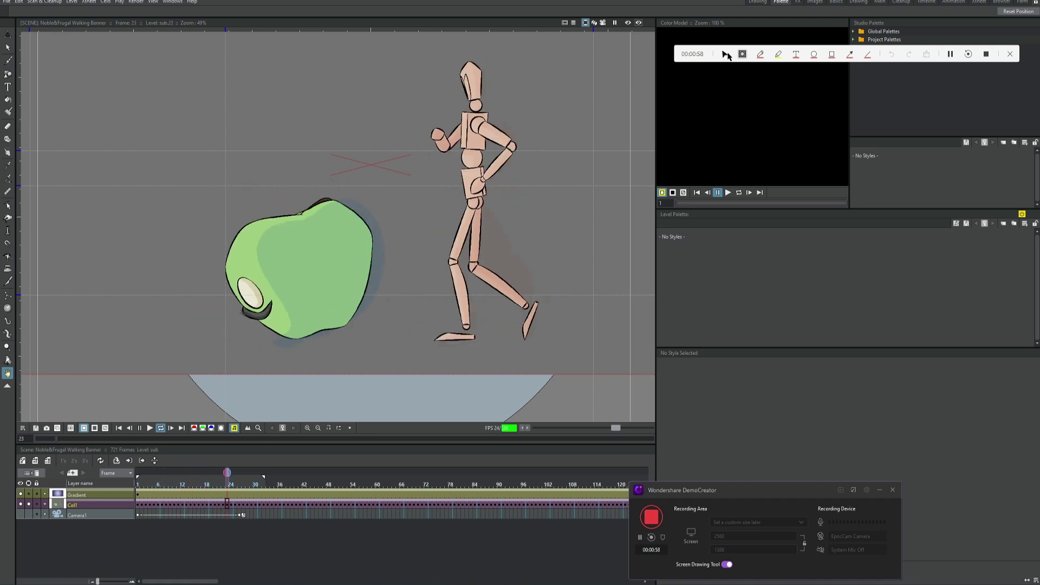
# - Sketch red pen marks around the figure, undo the head circle, then clear all pen drawings
pyautogui.click(761, 54)
pyautogui.moveTo(504, 60)
pyautogui.mouseDown()
pyautogui.moveTo(463, 55)
pyautogui.moveTo(450, 101)
pyautogui.moveTo(505, 64)
pyautogui.mouseUp()
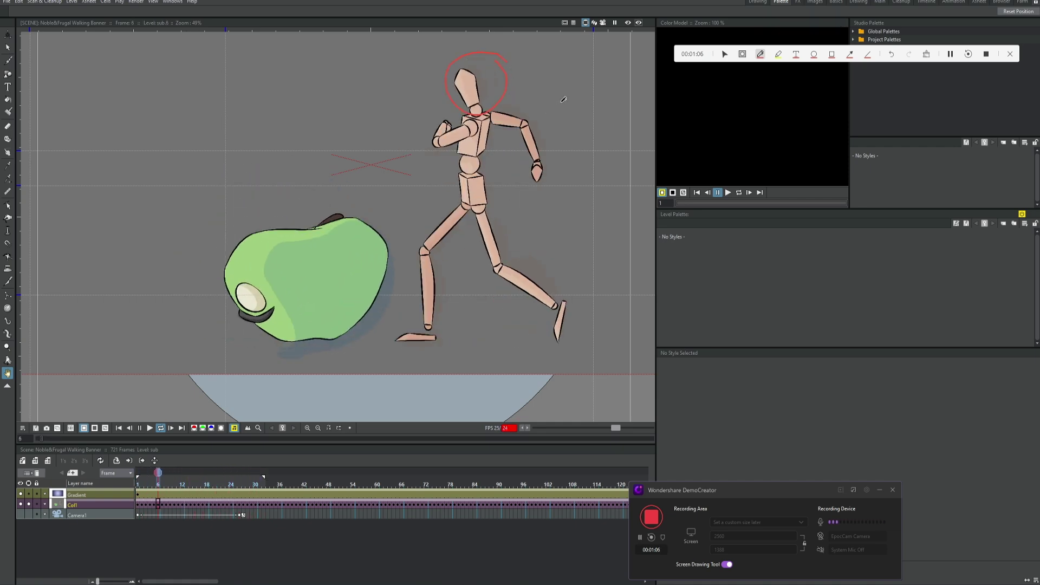
pyautogui.click(891, 55)
pyautogui.moveTo(515, 42)
pyautogui.mouseDown()
pyautogui.moveTo(432, 113)
pyautogui.moveTo(510, 71)
pyautogui.moveTo(512, 124)
pyautogui.moveTo(549, 87)
pyautogui.mouseUp()
pyautogui.moveTo(309, 92)
pyautogui.mouseDown()
pyautogui.moveTo(293, 174)
pyautogui.moveTo(312, 93)
pyautogui.moveTo(272, 142)
pyautogui.mouseUp()
pyautogui.moveTo(284, 118); pyautogui.dragTo(288, 142)
pyautogui.moveTo(295, 99)
pyautogui.mouseDown()
pyautogui.moveTo(332, 65)
pyautogui.moveTo(318, 127)
pyautogui.mouseUp()
pyautogui.moveTo(248, 101)
pyautogui.mouseDown()
pyautogui.moveTo(182, 90)
pyautogui.moveTo(213, 95)
pyautogui.moveTo(233, 117)
pyautogui.mouseUp()
pyautogui.moveTo(295, 148); pyautogui.dragTo(291, 157)
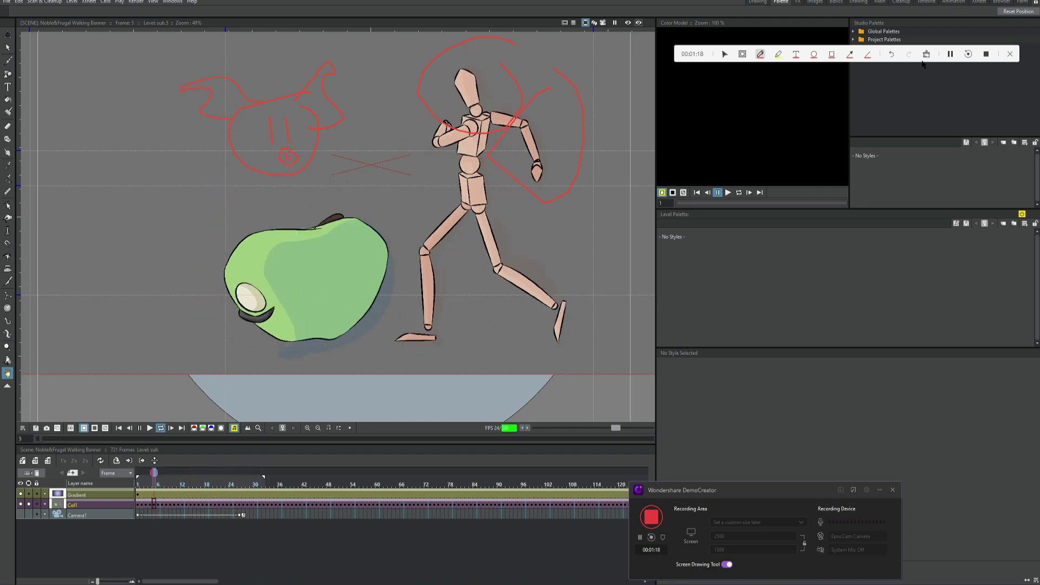
pyautogui.click(926, 53)
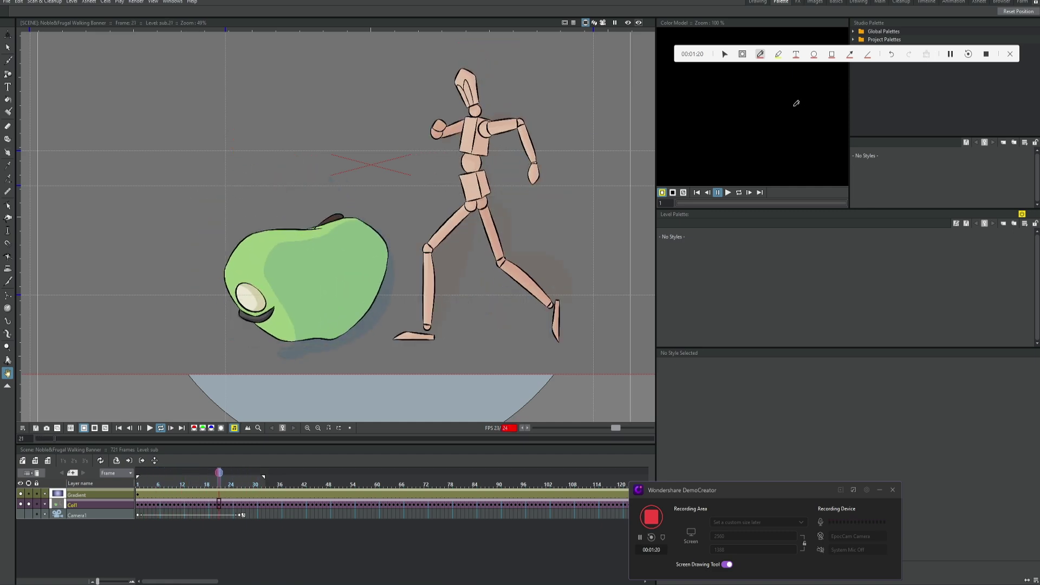
# - Highlight the figure's head, its shoulders and the No Styles label in highlighter
pyautogui.click(778, 53)
pyautogui.moveTo(517, 65)
pyautogui.mouseDown()
pyautogui.moveTo(477, 46)
pyautogui.moveTo(512, 60)
pyautogui.mouseUp()
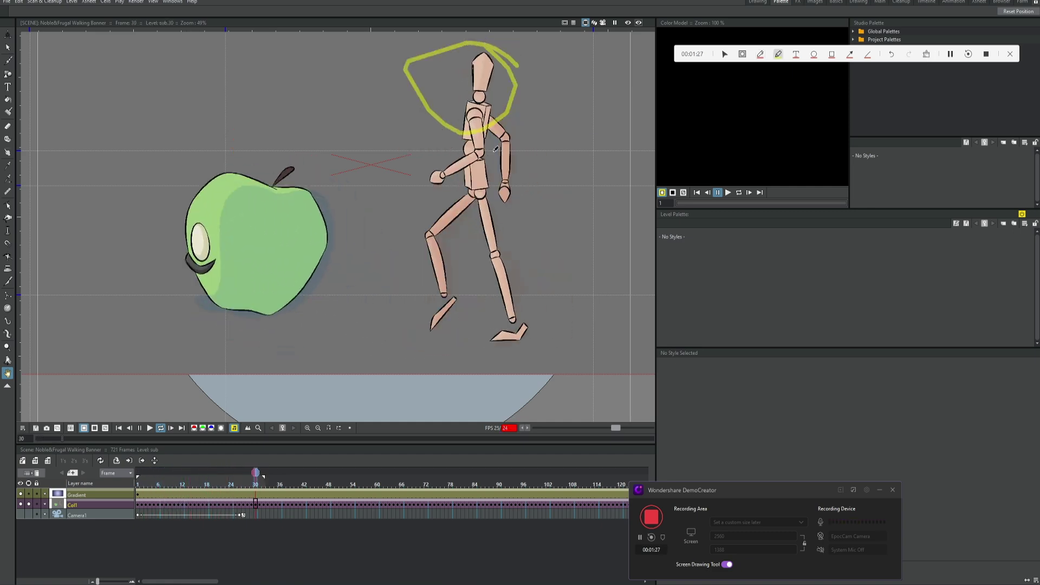
pyautogui.moveTo(414, 120); pyautogui.dragTo(539, 120)
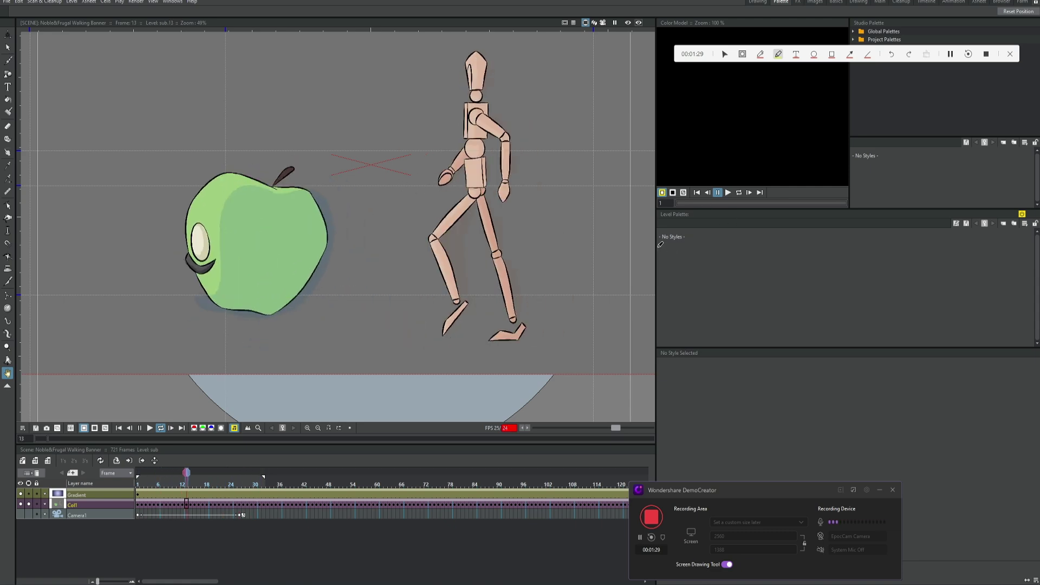
pyautogui.moveTo(659, 243)
pyautogui.mouseDown()
pyautogui.moveTo(695, 244)
pyautogui.moveTo(632, 243)
pyautogui.mouseUp()
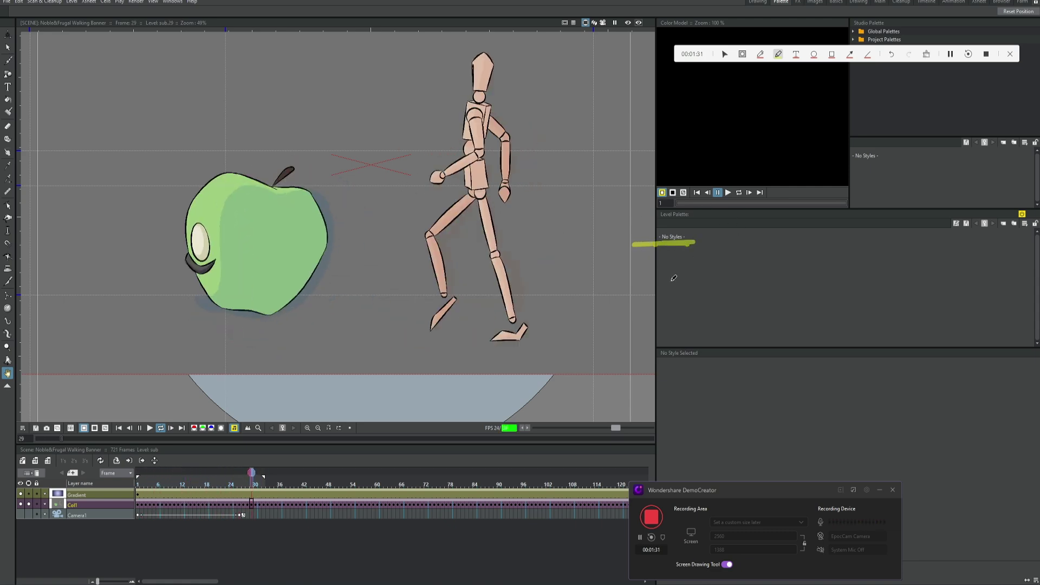
pyautogui.moveTo(681, 235); pyautogui.dragTo(667, 233)
# - Add text annotations 'This is Frugal' beside the figure and 'This is Noble' near the apple
pyautogui.click(796, 55)
pyautogui.click(551, 96)
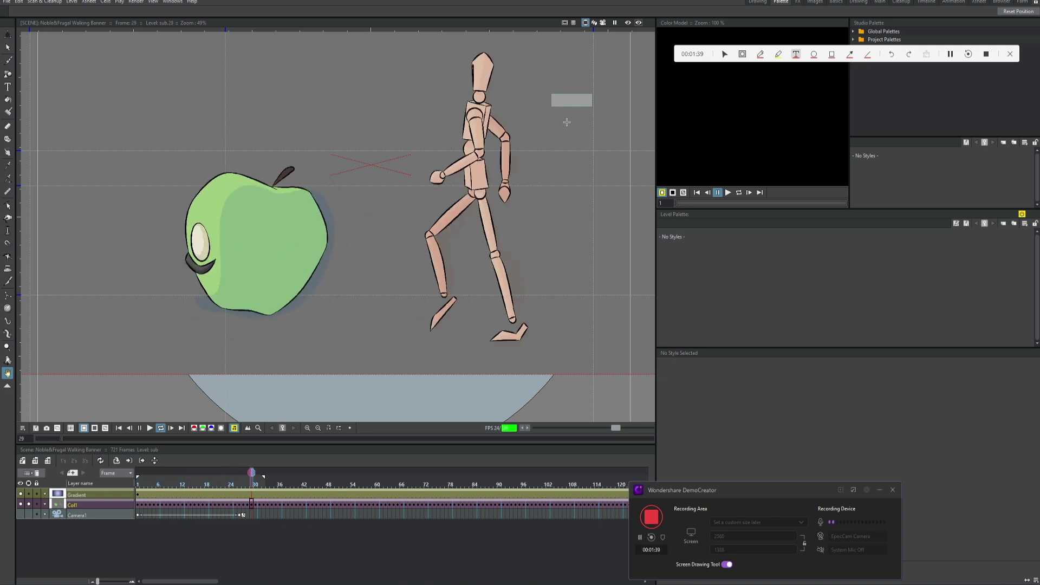
pyautogui.write('Thi')
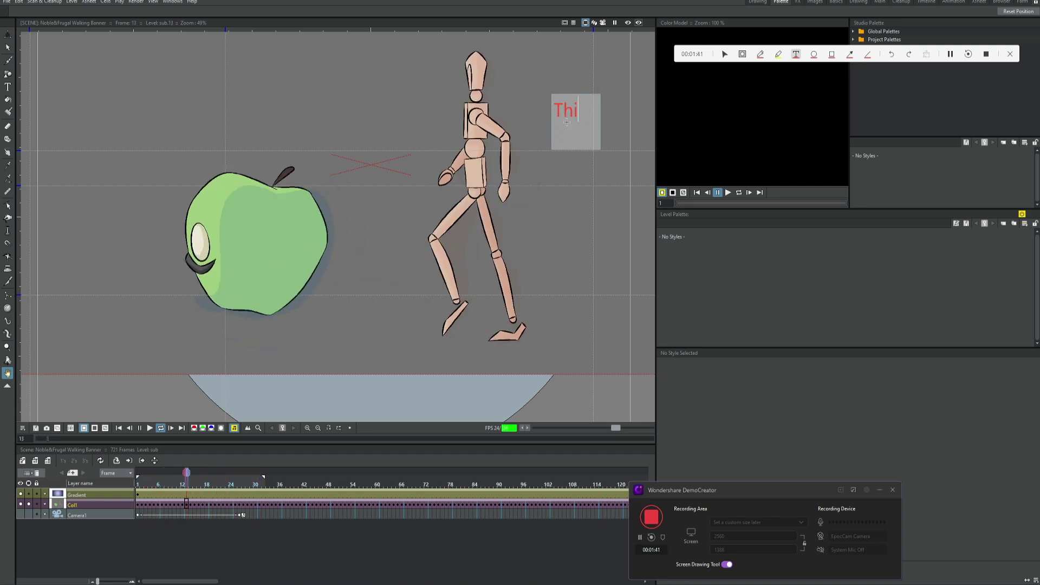
pyautogui.write('s is Frugal')
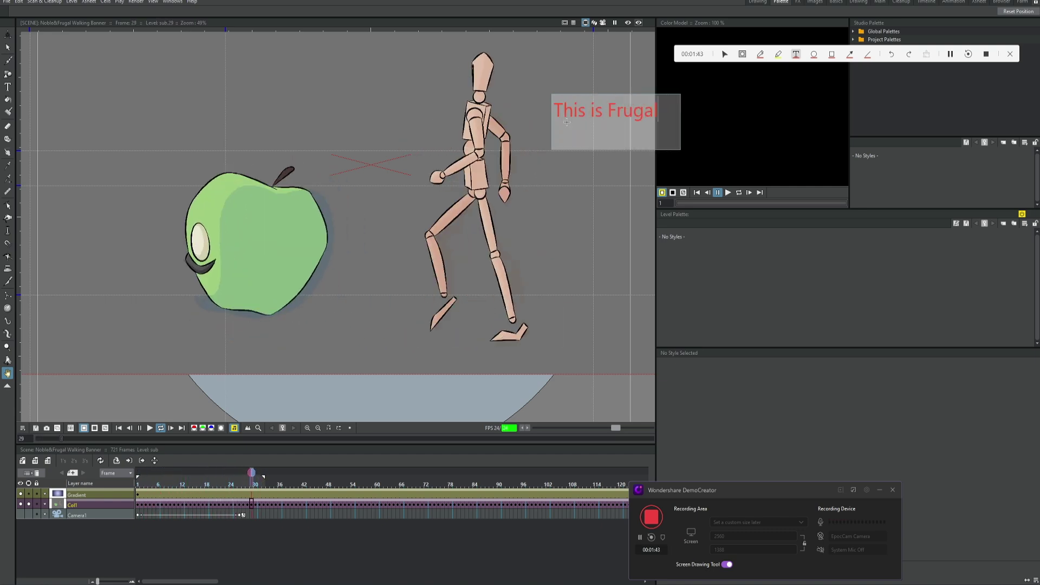
pyautogui.press('Return')
pyautogui.click(515, 124)
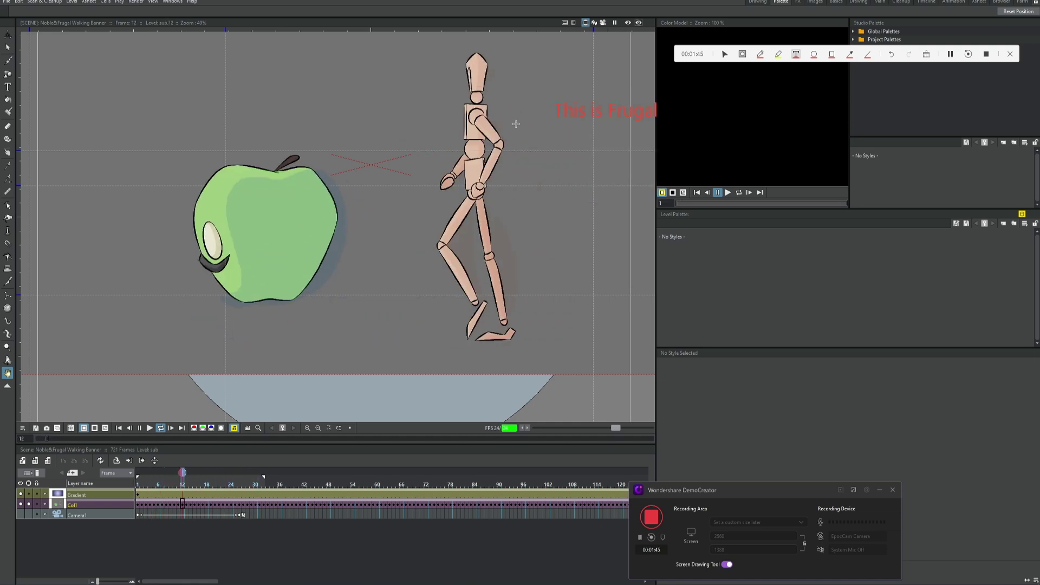
pyautogui.click(117, 234)
pyautogui.write('Thi')
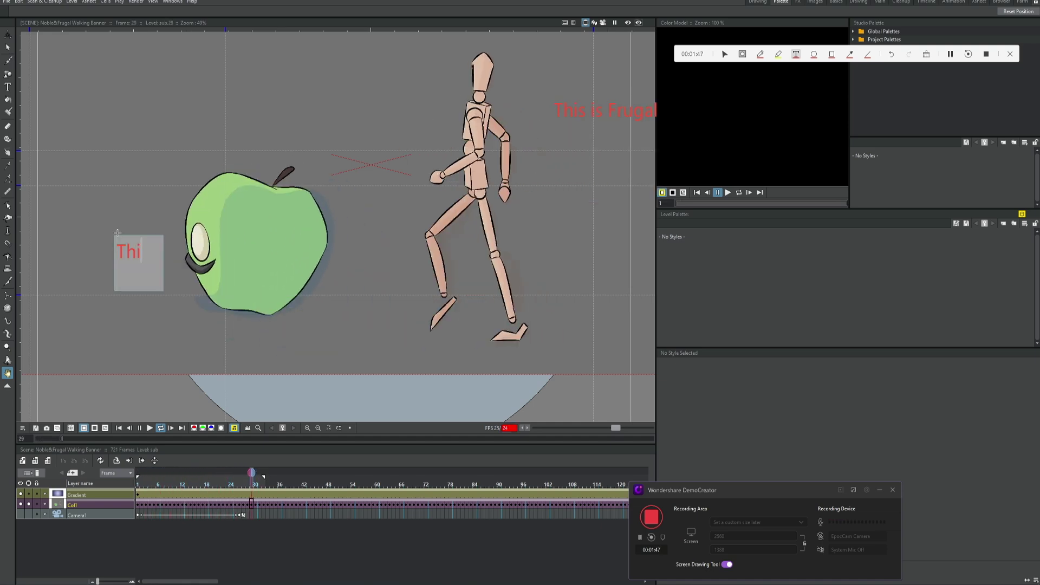
pyautogui.write('s is Noble')
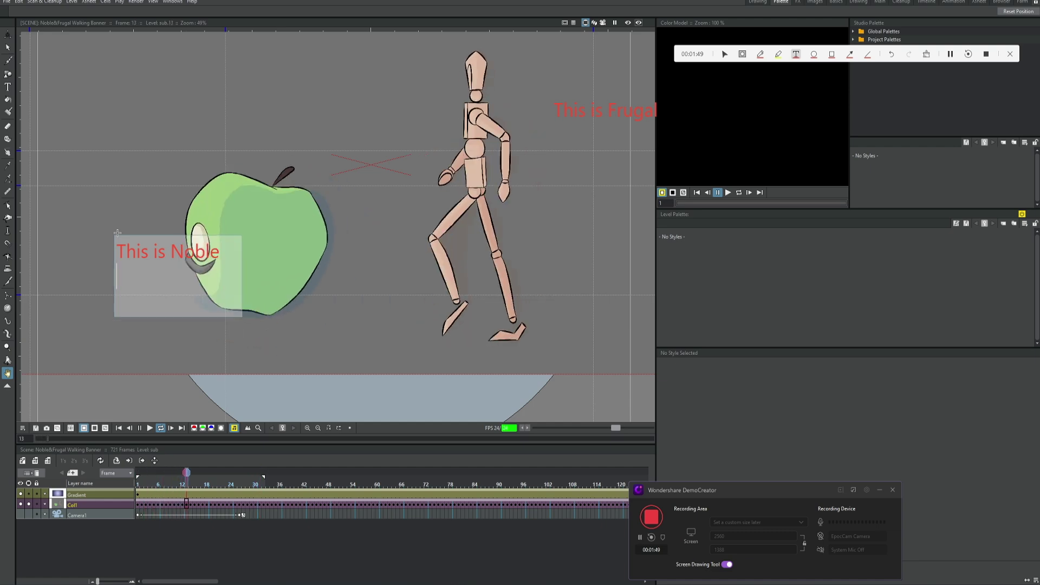
pyautogui.click(265, 168)
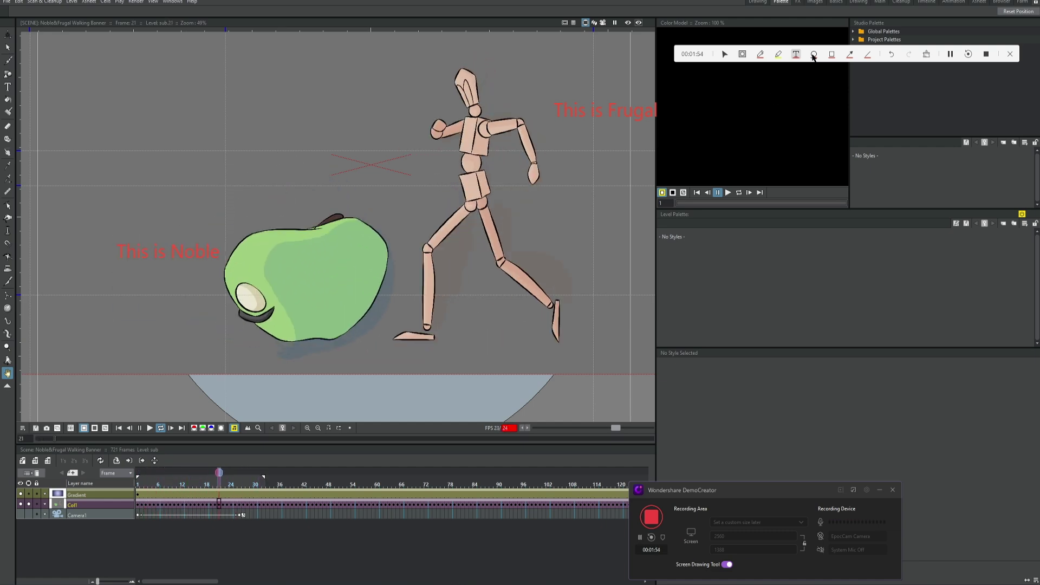
# - Draw trial red ellipses over the palette and the walker, undoing each with Ctrl+Z
pyautogui.click(813, 54)
pyautogui.moveTo(655, 211); pyautogui.dragTo(714, 271)
pyautogui.hotkey('ctrl', 'z')
pyautogui.moveTo(494, 52)
pyautogui.mouseDown()
pyautogui.moveTo(447, 108)
pyautogui.moveTo(471, 97)
pyautogui.moveTo(501, 123)
pyautogui.mouseUp()
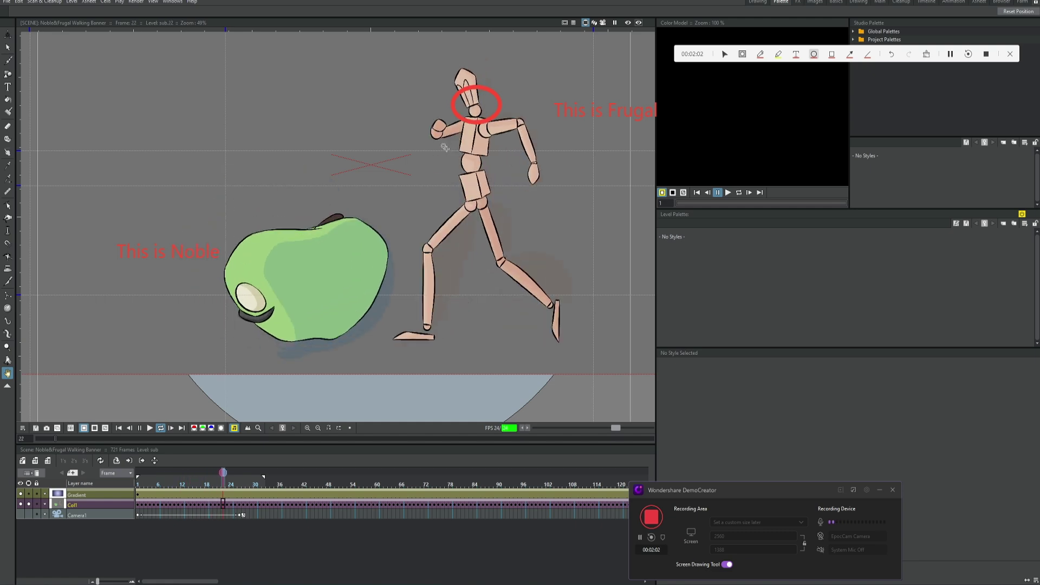
pyautogui.moveTo(444, 148); pyautogui.dragTo(515, 209)
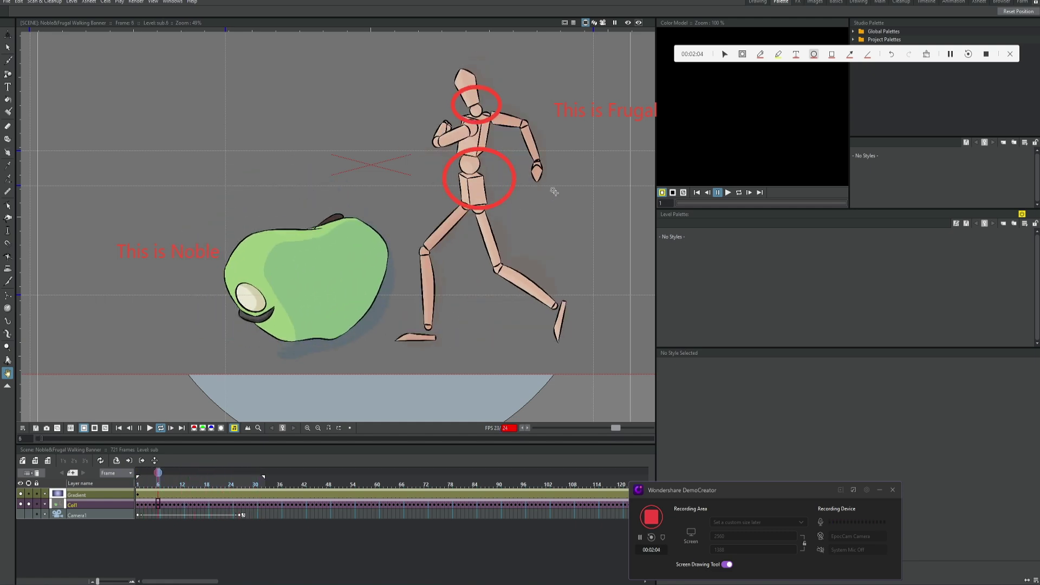
pyautogui.hotkey('ctrl', 'z')
pyautogui.hotkey('ctrl', 'z')
# - Draw trial red boxes around the walker and the Level Palette panel, then undo them
pyautogui.click(831, 54)
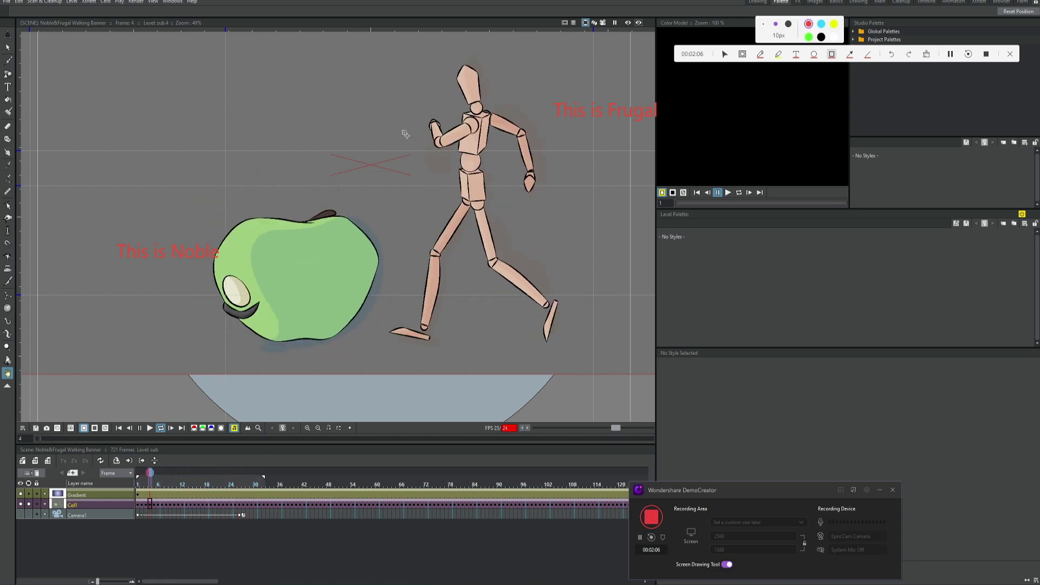
pyautogui.moveTo(342, 92); pyautogui.dragTo(513, 221)
pyautogui.hotkey('ctrl', 'z')
pyautogui.moveTo(628, 202); pyautogui.dragTo(1001, 353)
pyautogui.hotkey('ctrl', 'z')
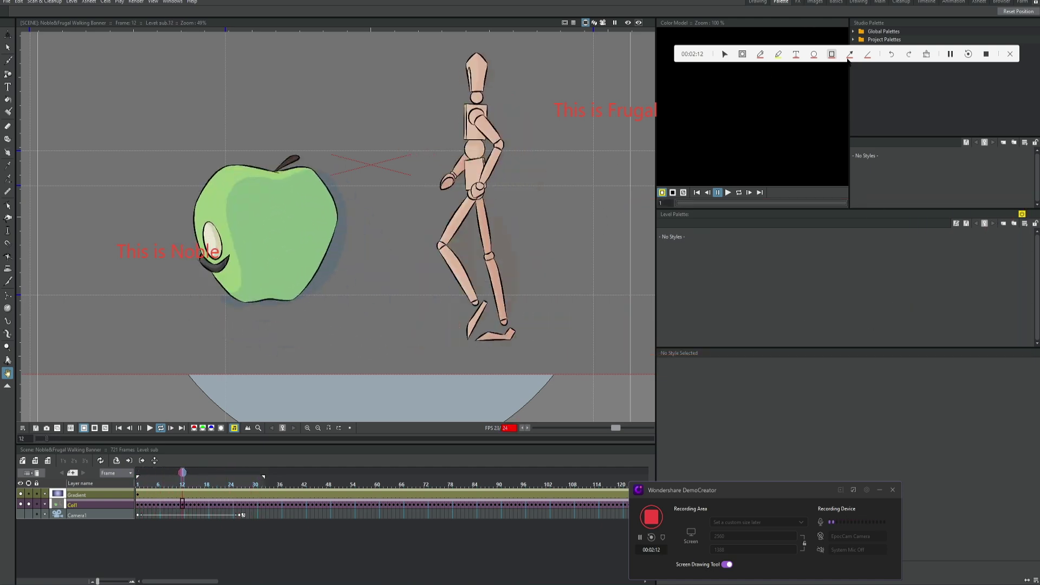
# - Try a red arrow at the walker's neck, undo it, then draw a red line across the torso
pyautogui.click(848, 56)
pyautogui.moveTo(540, 254); pyautogui.dragTo(485, 98)
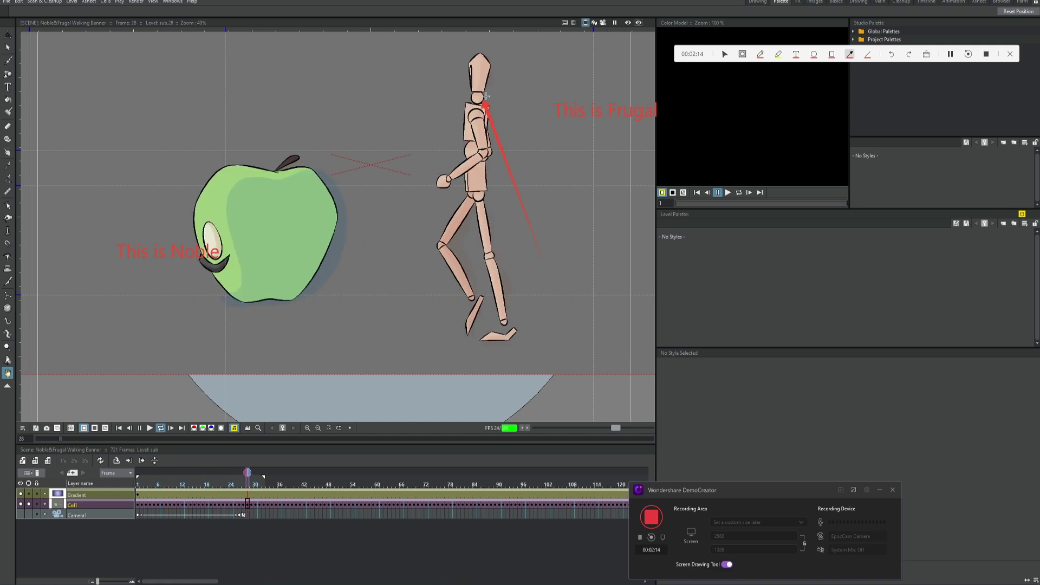
pyautogui.hotkey('ctrl', 'z')
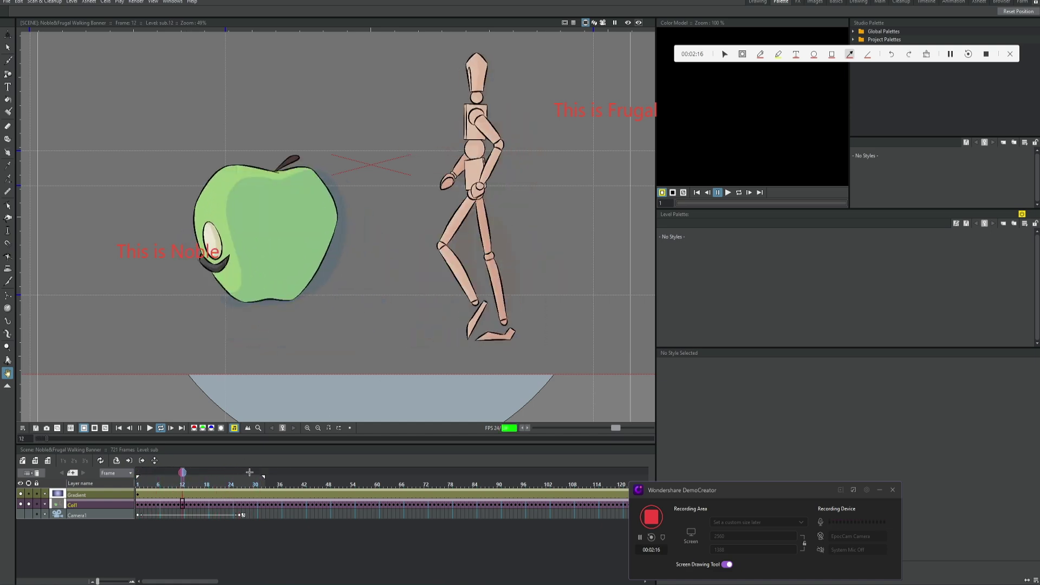
pyautogui.click(724, 54)
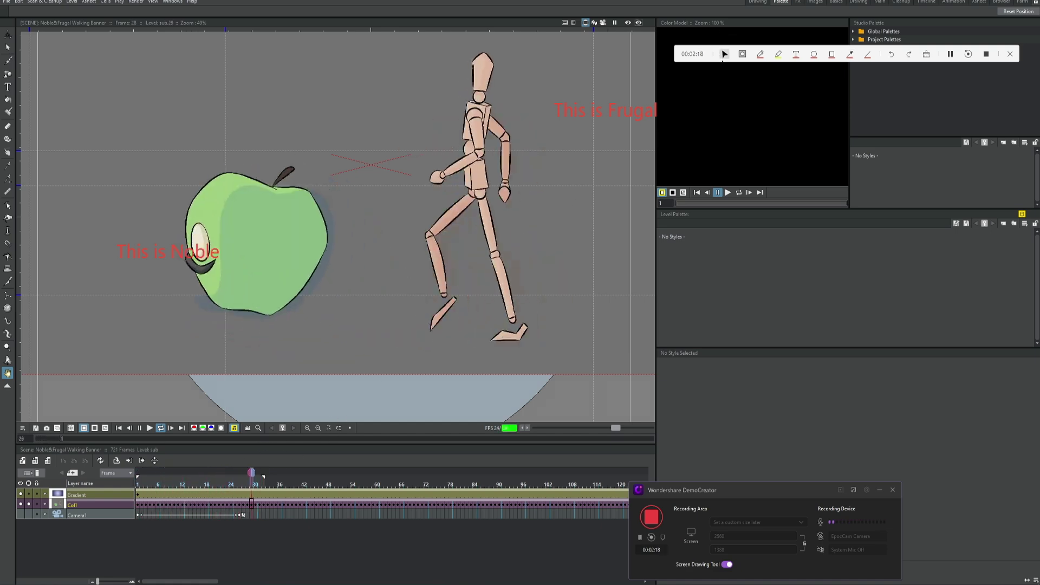
pyautogui.click(849, 55)
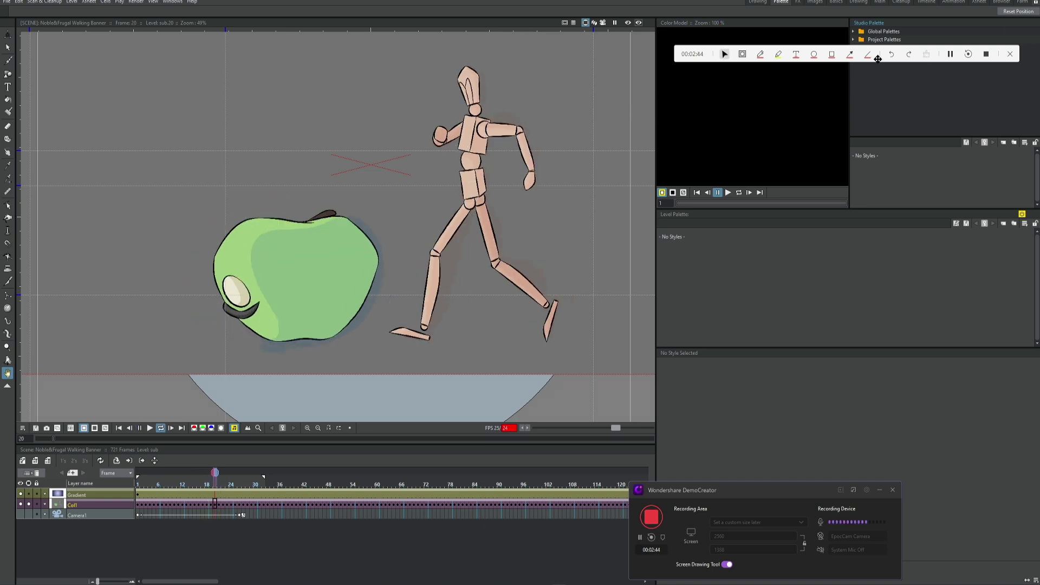
pyautogui.click(867, 53)
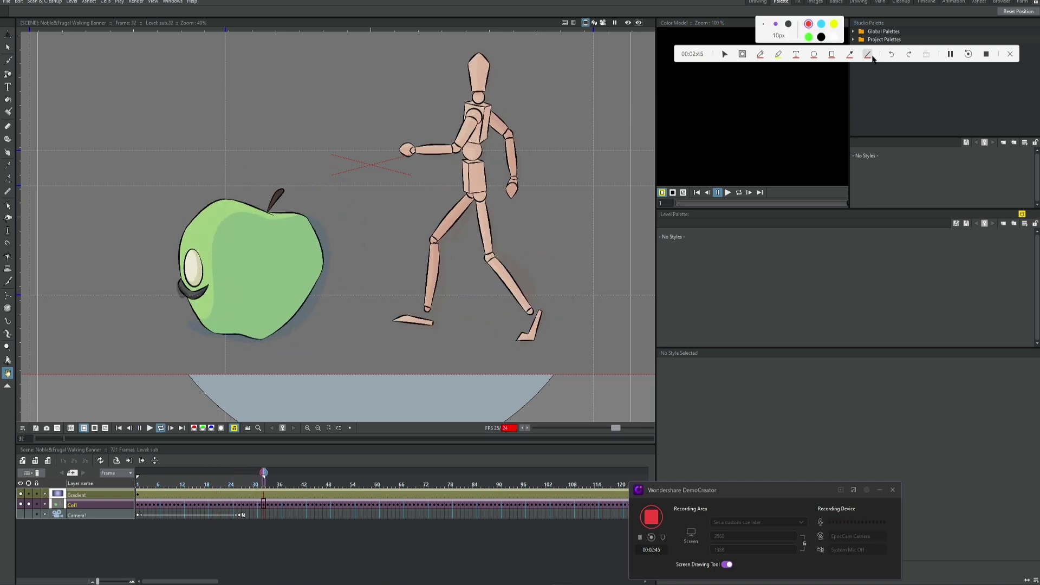
pyautogui.moveTo(442, 62)
pyautogui.mouseDown()
pyautogui.moveTo(423, 178)
pyautogui.moveTo(522, 190)
pyautogui.moveTo(538, 52)
pyautogui.moveTo(434, 53)
pyautogui.mouseUp()
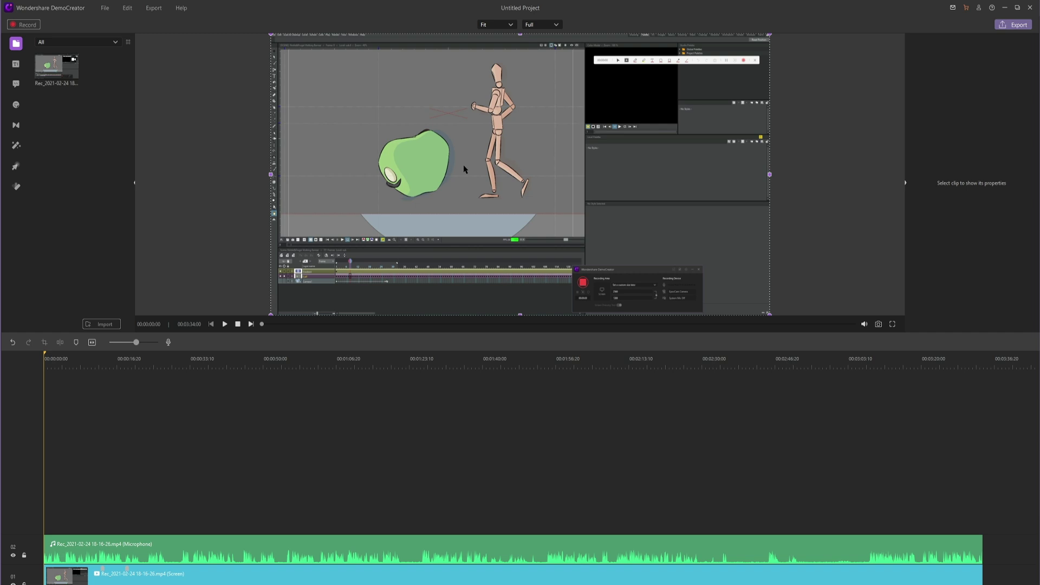
# - Drag the recorded walking-figure clip around the preview canvas until it settles in place
pyautogui.moveTo(392, 223); pyautogui.dragTo(399, 221)
pyautogui.moveTo(455, 186)
pyautogui.mouseDown()
pyautogui.moveTo(442, 189)
pyautogui.moveTo(456, 180)
pyautogui.mouseUp()
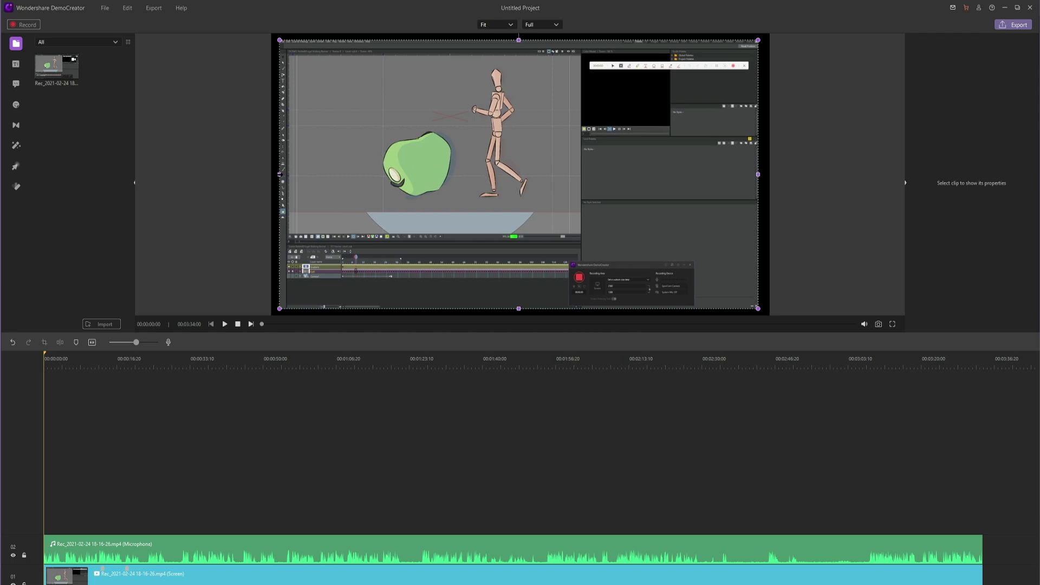
pyautogui.moveTo(353, 172)
pyautogui.mouseDown()
pyautogui.moveTo(365, 170)
pyautogui.moveTo(360, 159)
pyautogui.mouseUp()
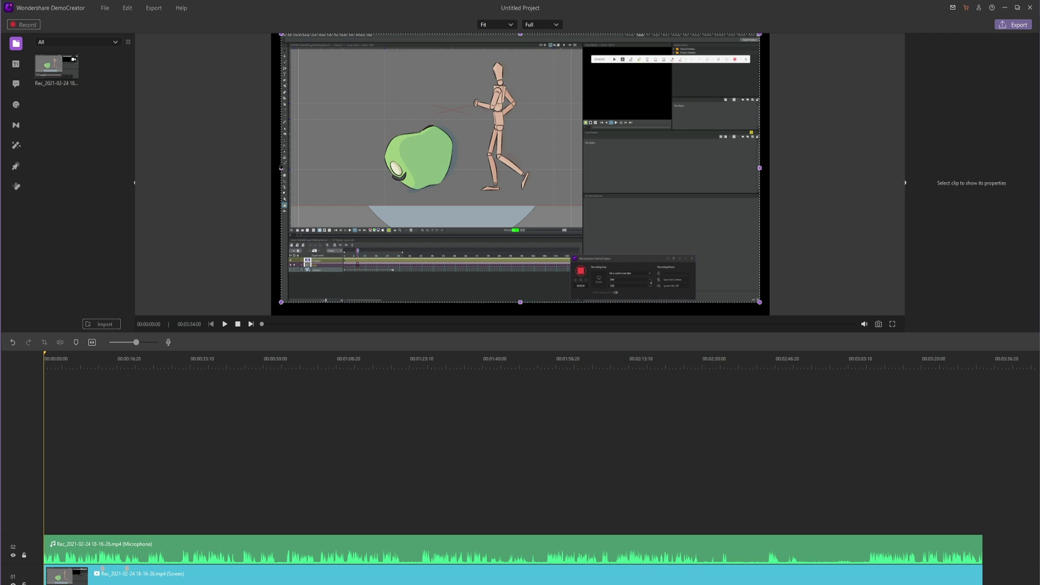
pyautogui.moveTo(281, 168); pyautogui.dragTo(299, 175)
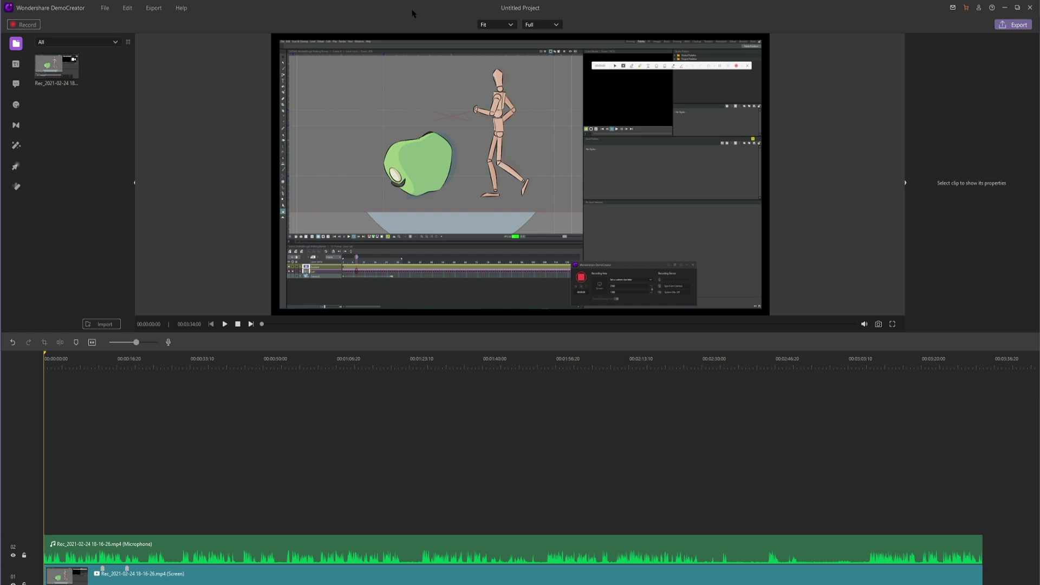
# - Set the project background colour to white in Project Settings
pyautogui.click(105, 8)
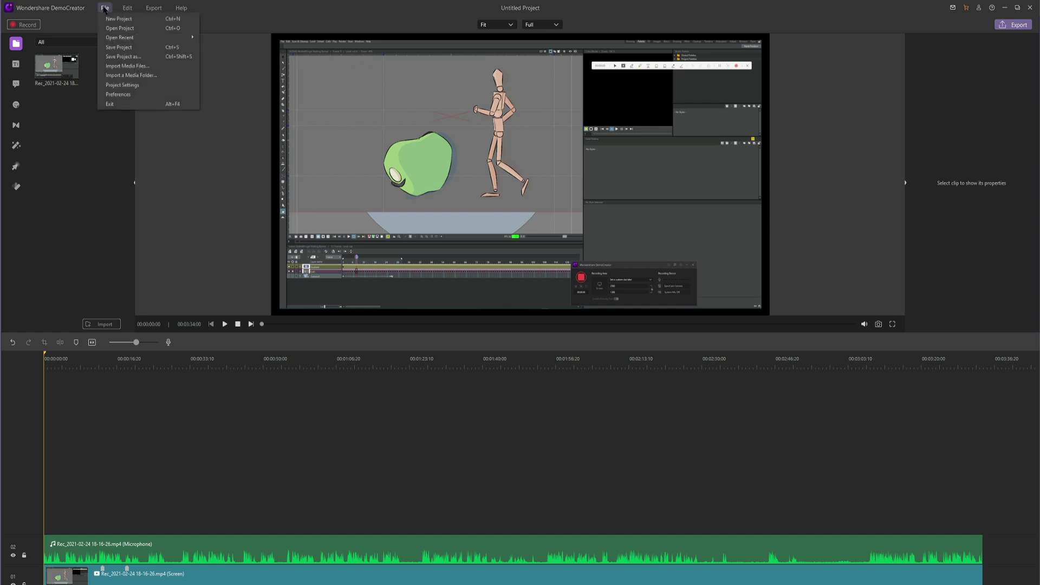
pyautogui.click(122, 85)
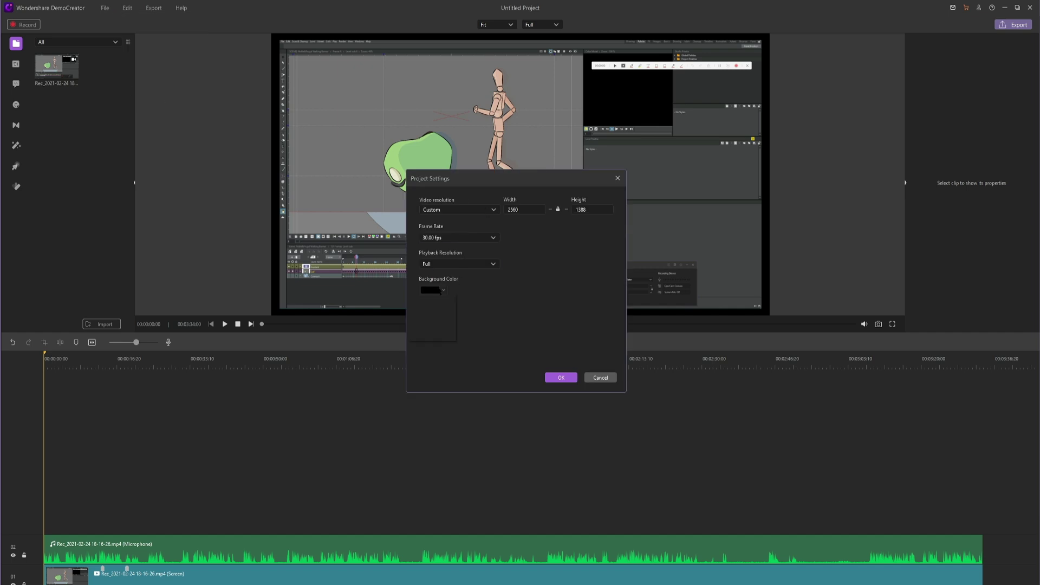
pyautogui.click(440, 290)
pyautogui.click(453, 328)
pyautogui.click(561, 378)
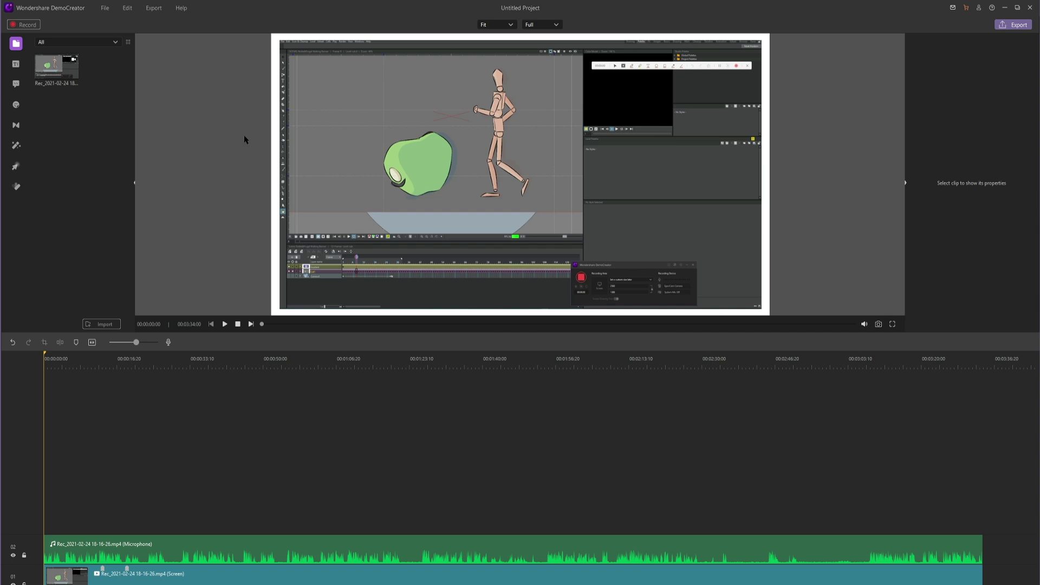
# - Set the project resolution to 1920 x 1080 (Full HD), keeping 30.00 fps
pyautogui.click(105, 8)
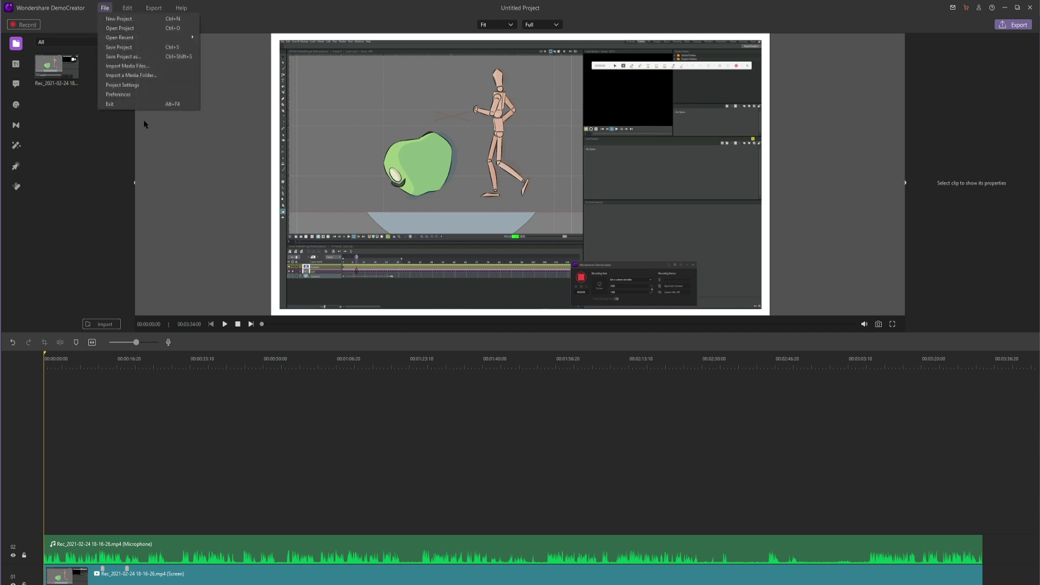
pyautogui.click(149, 86)
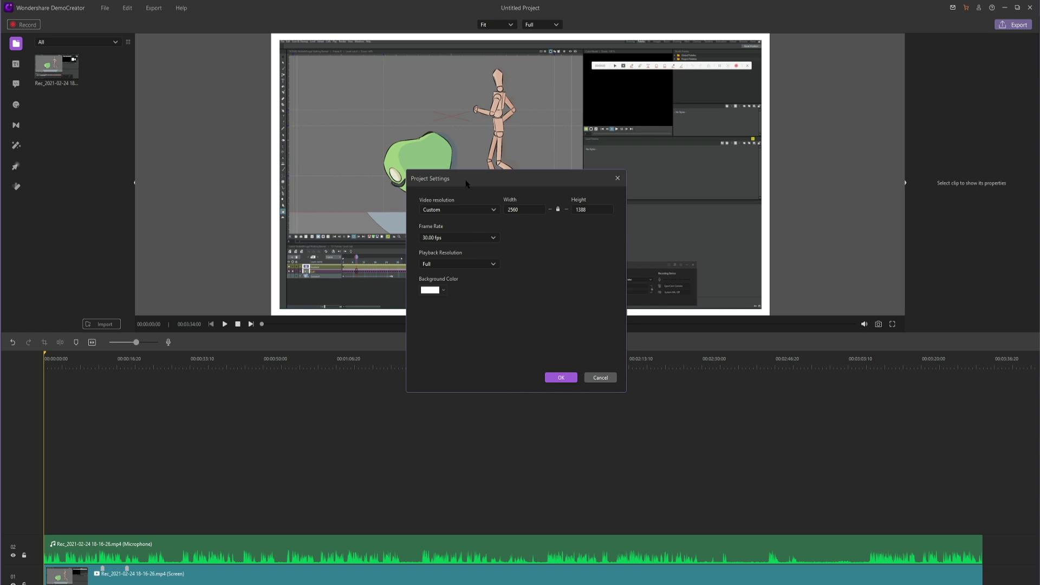
pyautogui.click(495, 210)
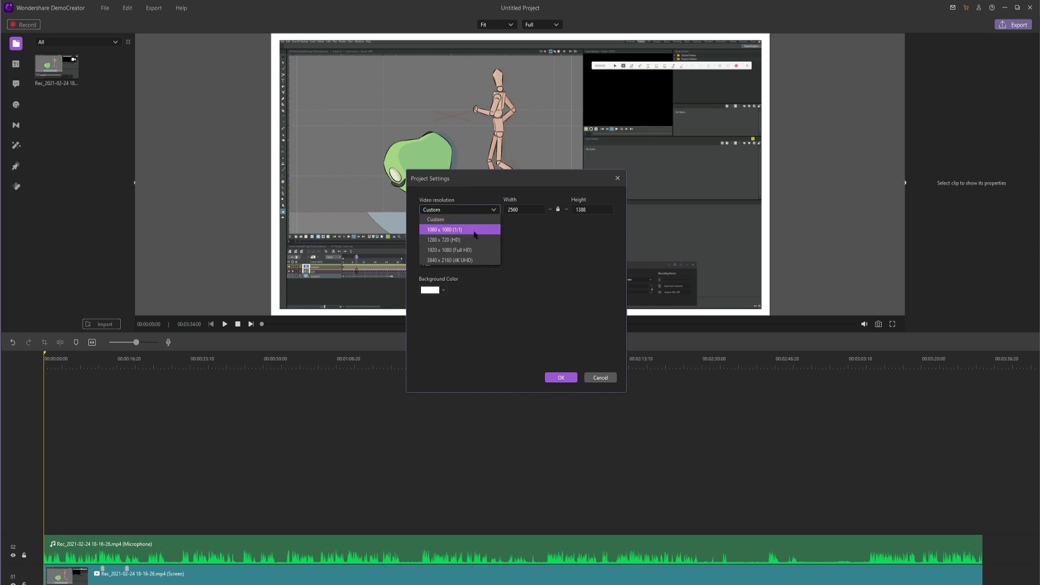
pyautogui.click(484, 252)
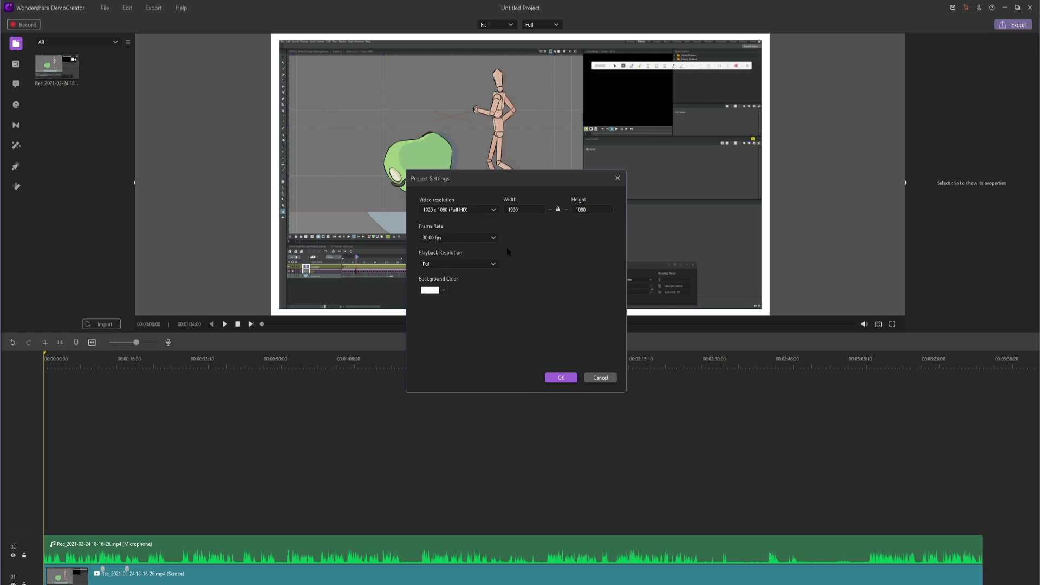
pyautogui.click(458, 239)
pyautogui.click(458, 238)
# - Try 1/2 and 1/16 playback resolutions, then leave playback resolution at Full
pyautogui.click(497, 267)
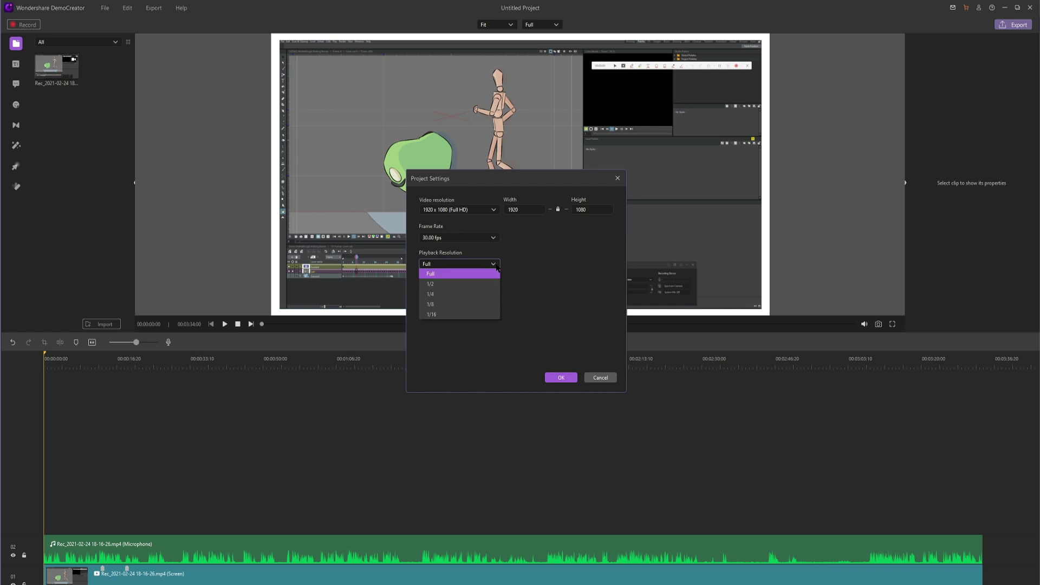
pyautogui.click(510, 264)
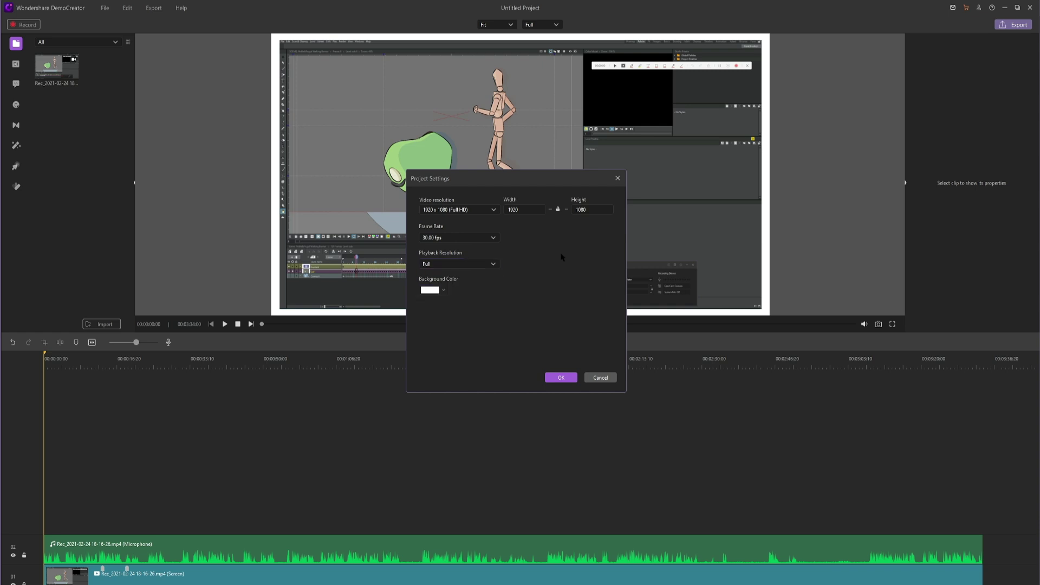
pyautogui.click(485, 264)
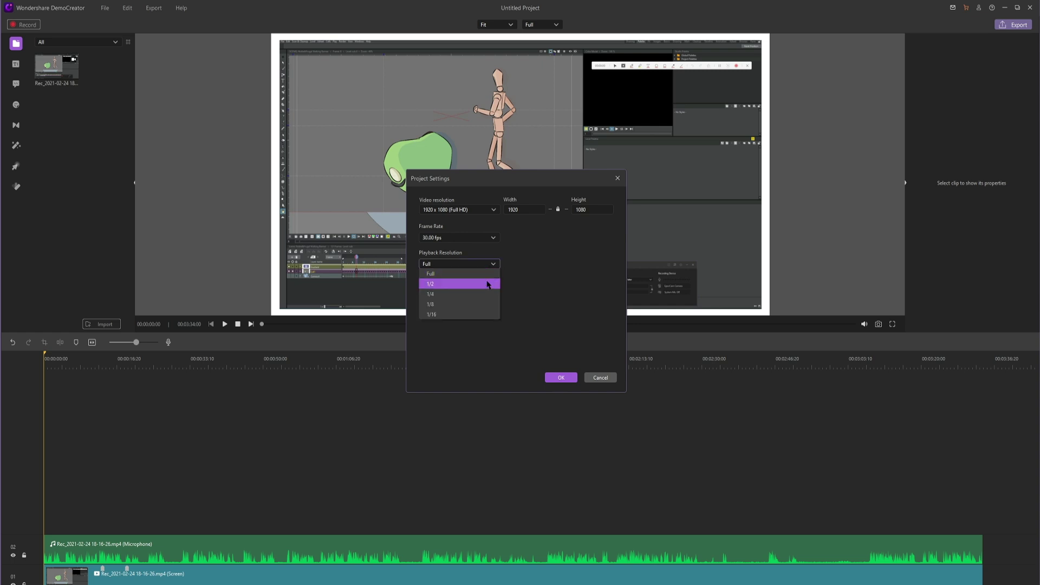
pyautogui.click(484, 277)
pyautogui.click(484, 265)
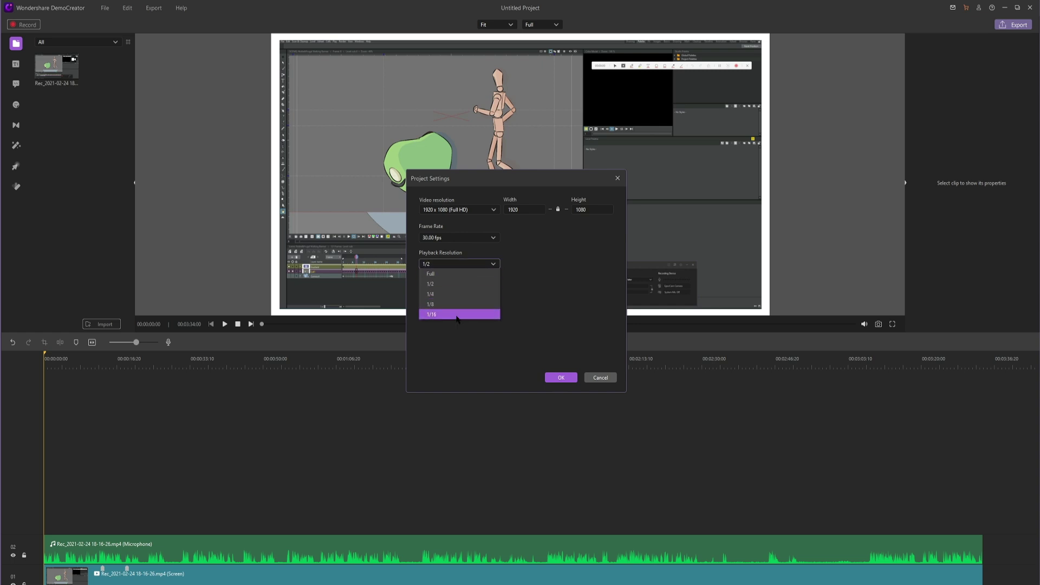
pyautogui.click(466, 316)
pyautogui.click(464, 262)
pyautogui.click(461, 275)
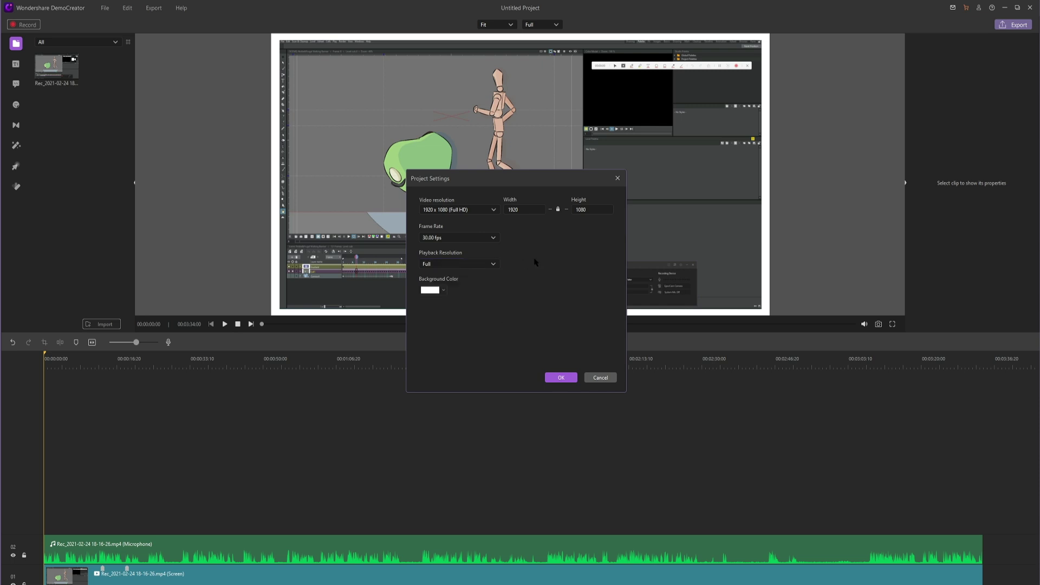
pyautogui.click(477, 264)
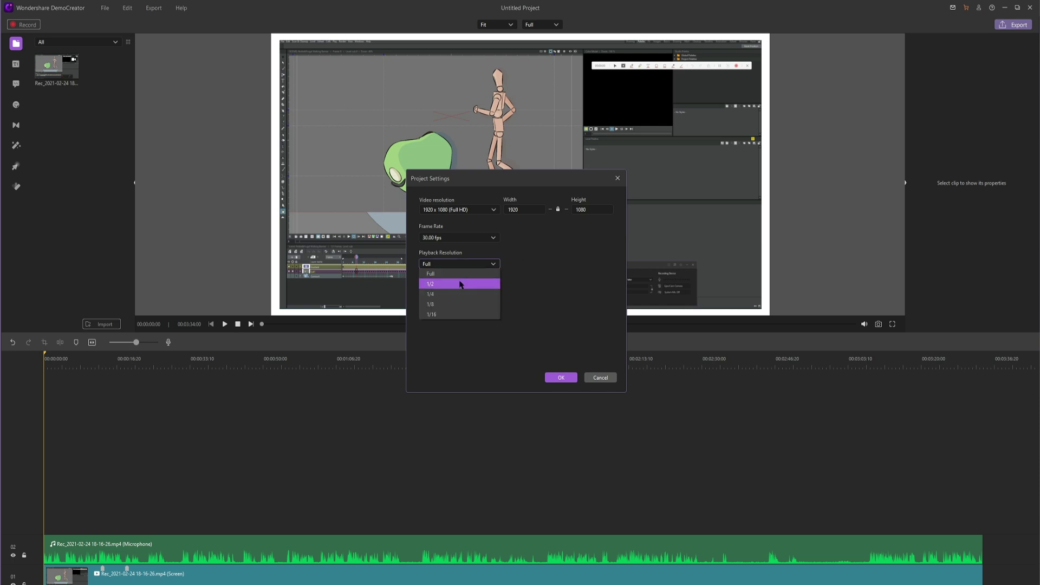
pyautogui.click(555, 260)
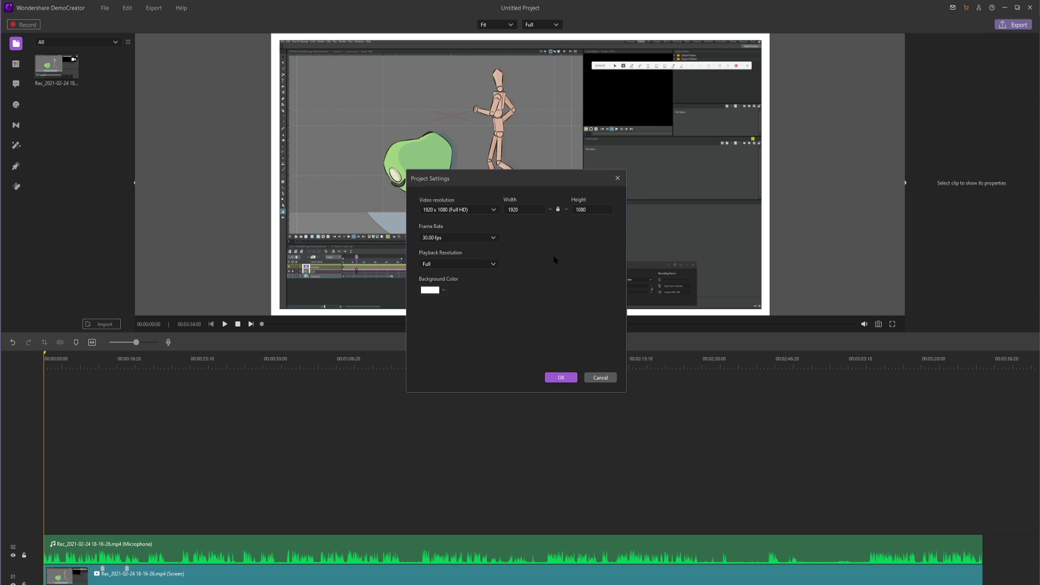
# - Apply the project settings, then show the Opener, End Credit and Subtitle title templates
pyautogui.click(561, 378)
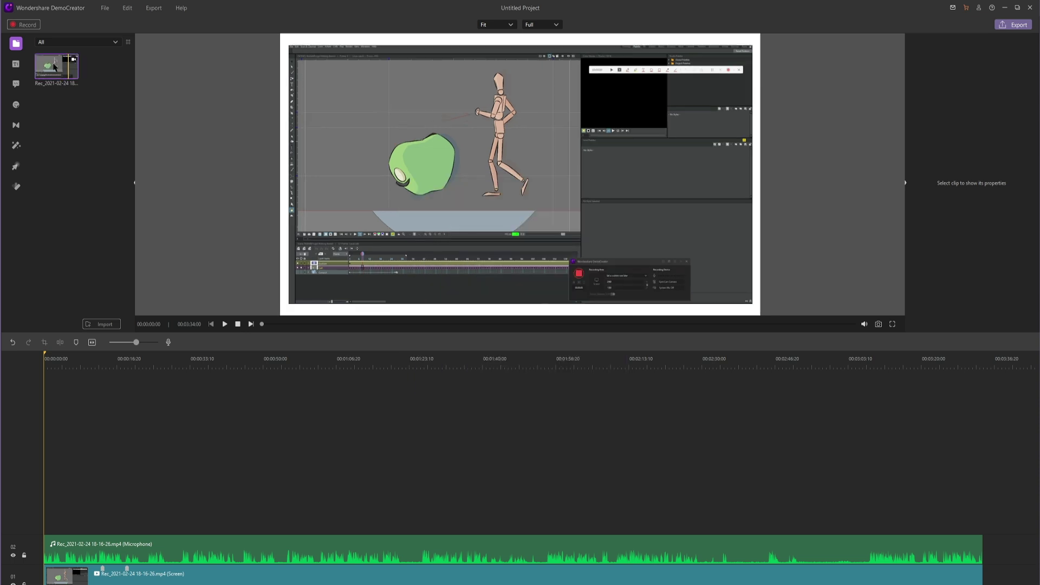
pyautogui.rightClick(79, 113)
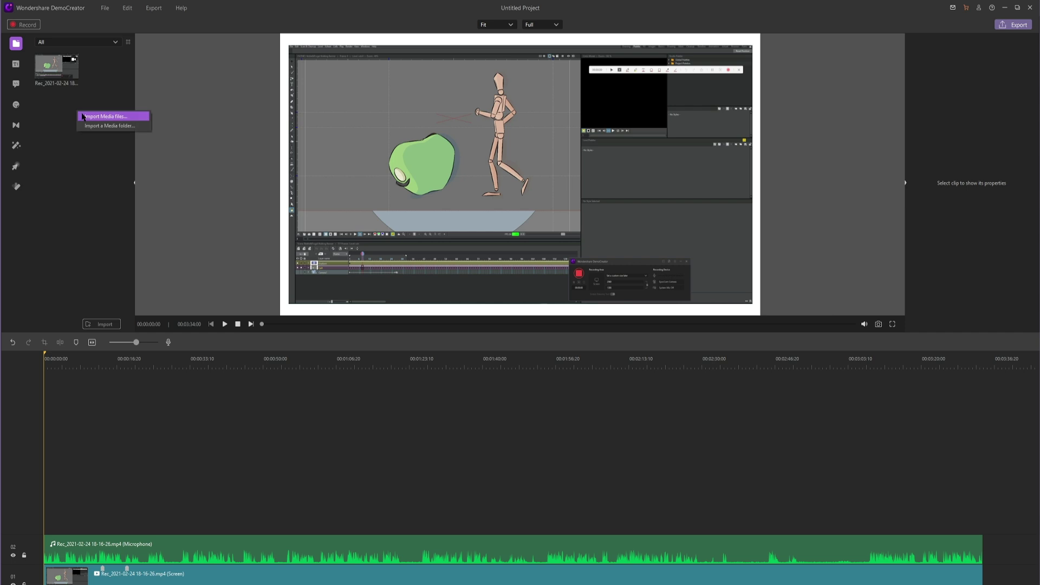
pyautogui.click(79, 109)
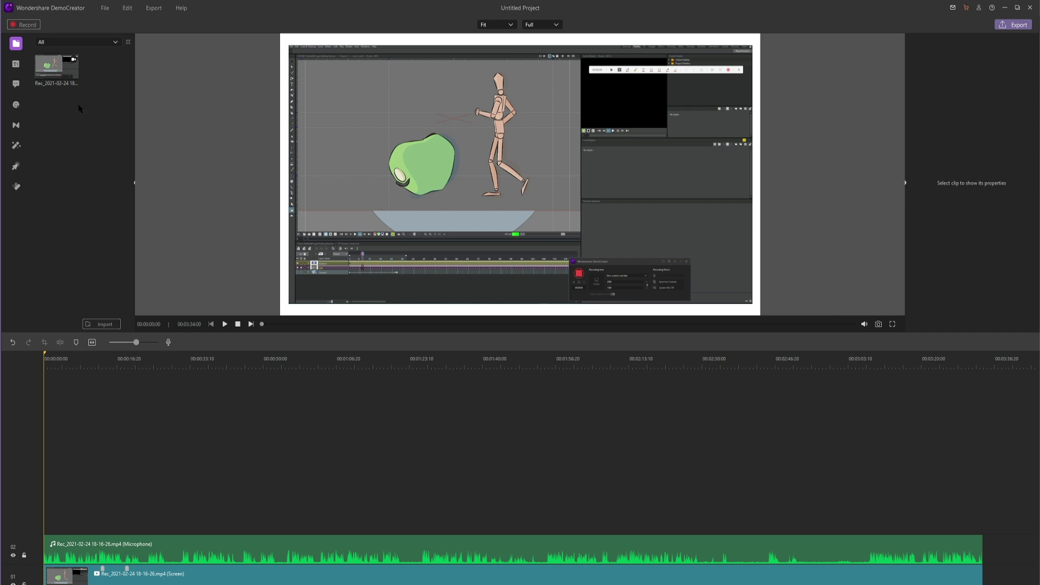
pyautogui.click(16, 64)
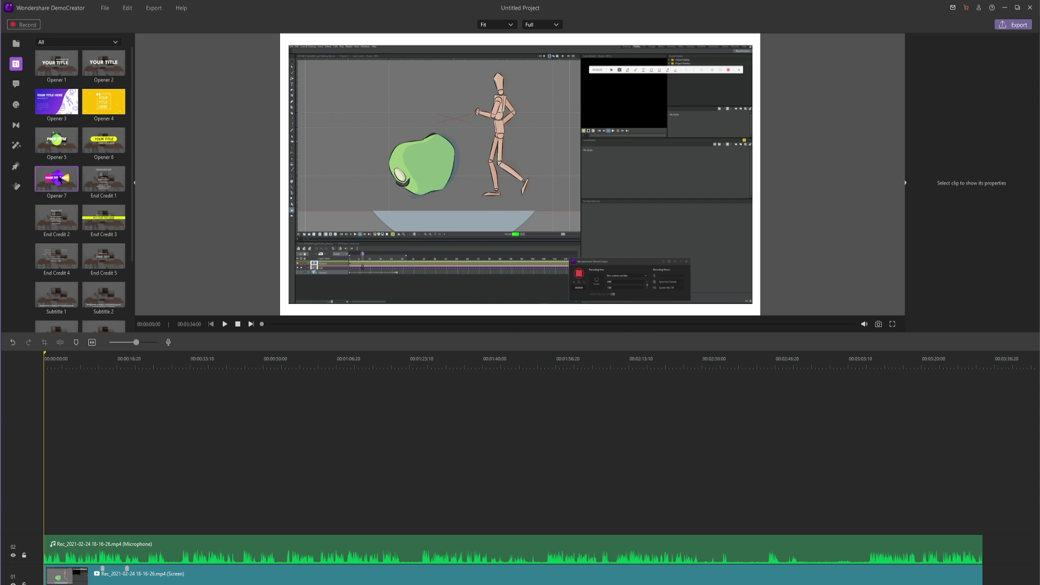
# - Place Opener 7 at the video start and retype its lines as 'Animation Tutorial' and 'NobleFrugal Studio'
pyautogui.moveTo(57, 179); pyautogui.dragTo(423, 132)
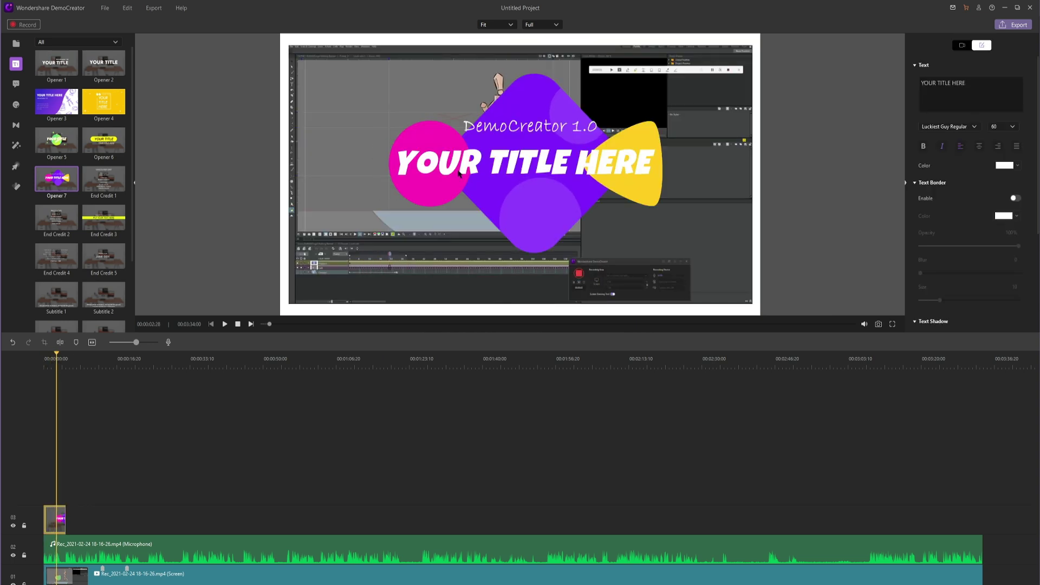
pyautogui.click(563, 163)
pyautogui.doubleClick(643, 170)
pyautogui.write('Animation')
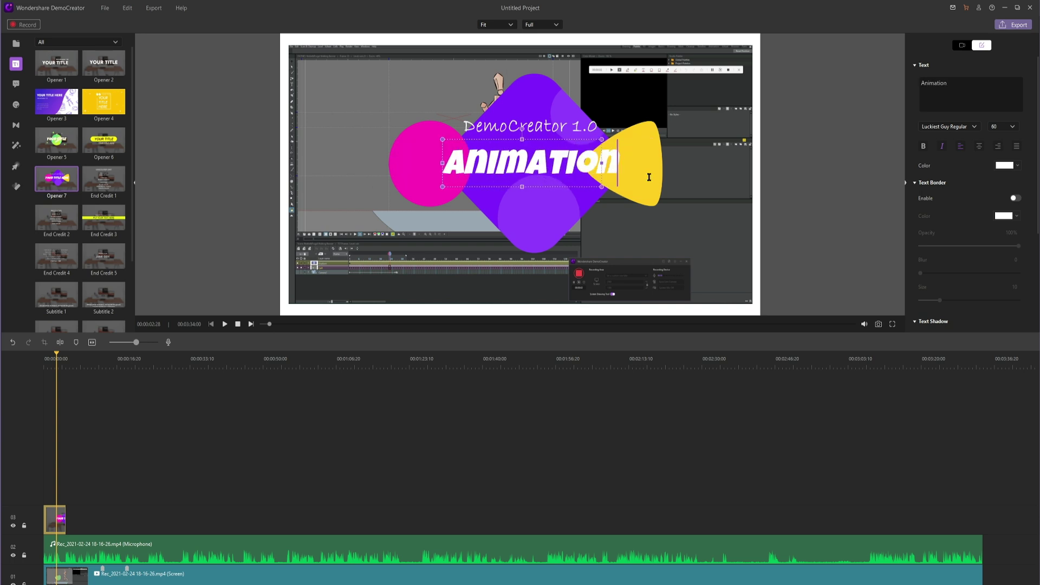
pyautogui.write(' Tutorial')
pyautogui.click(529, 125)
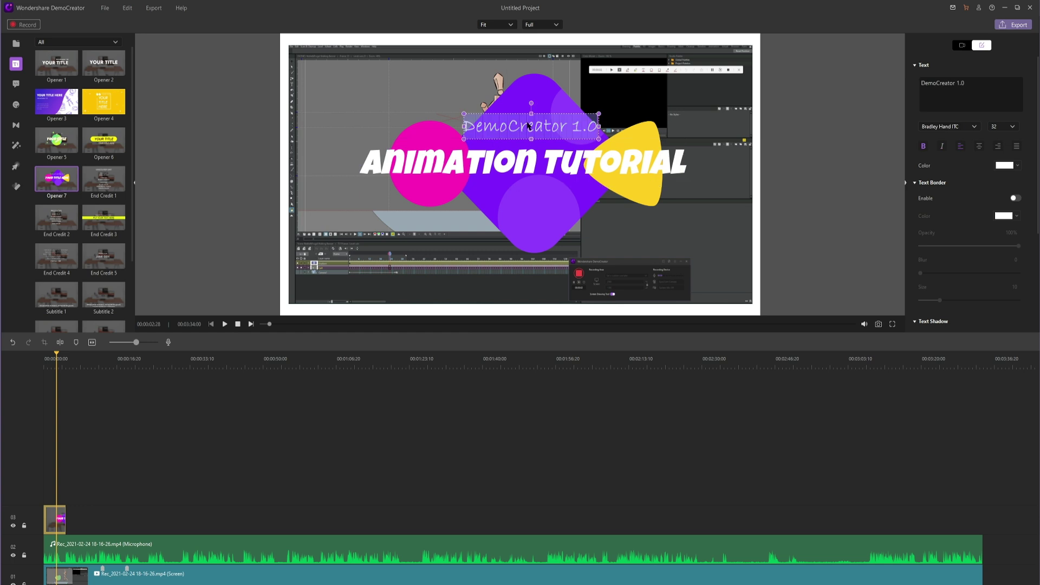
pyautogui.doubleClick(593, 127)
pyautogui.write('Nobl')
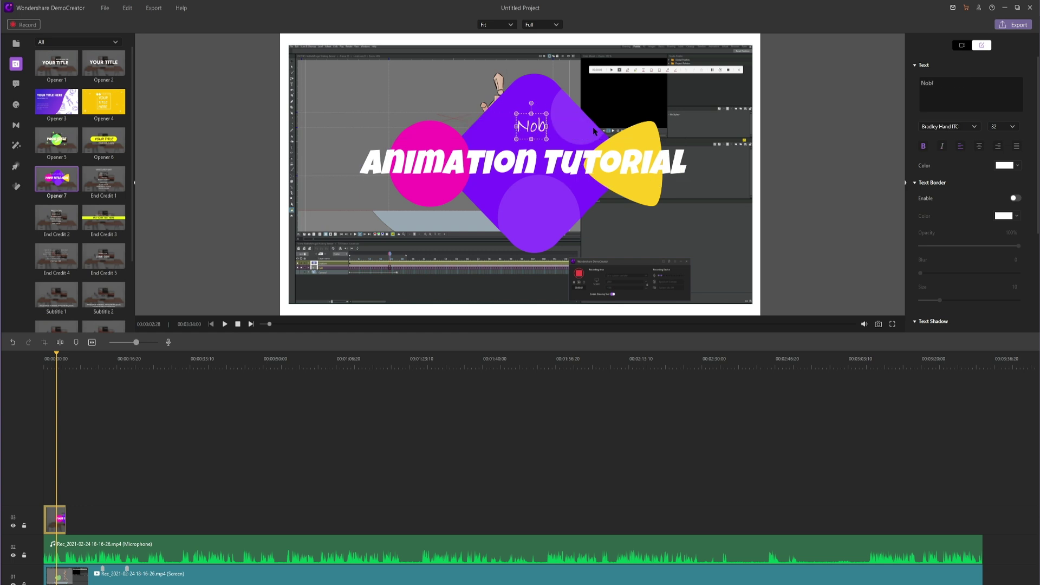
pyautogui.write('eFrugal')
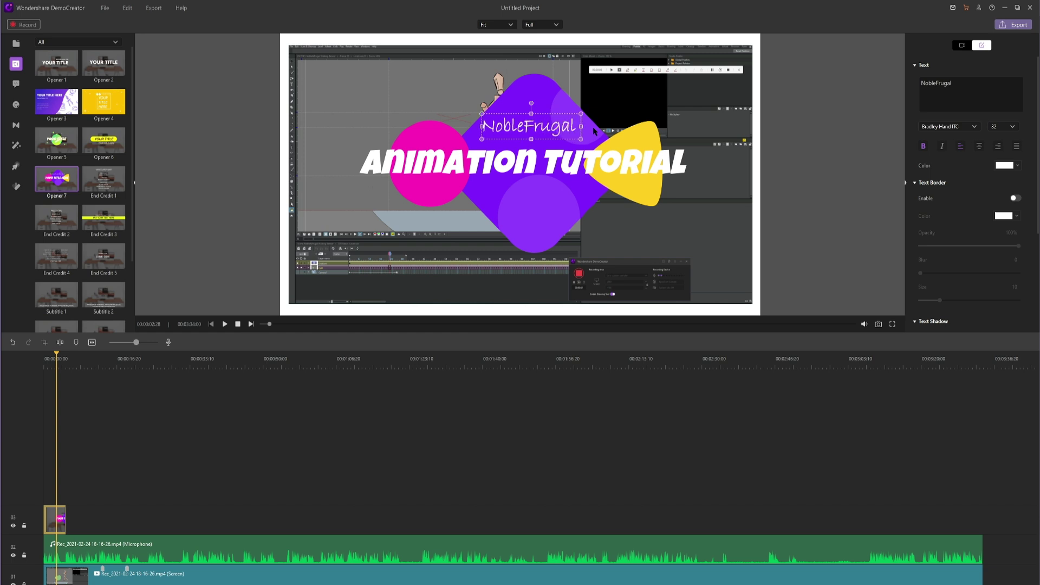
pyautogui.write(' Studio')
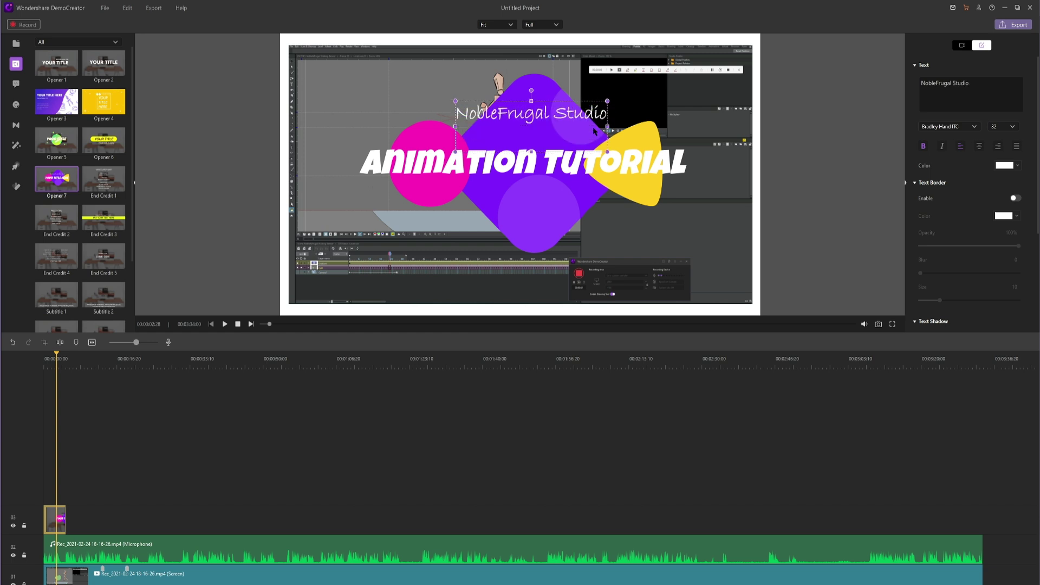
pyautogui.click(594, 131)
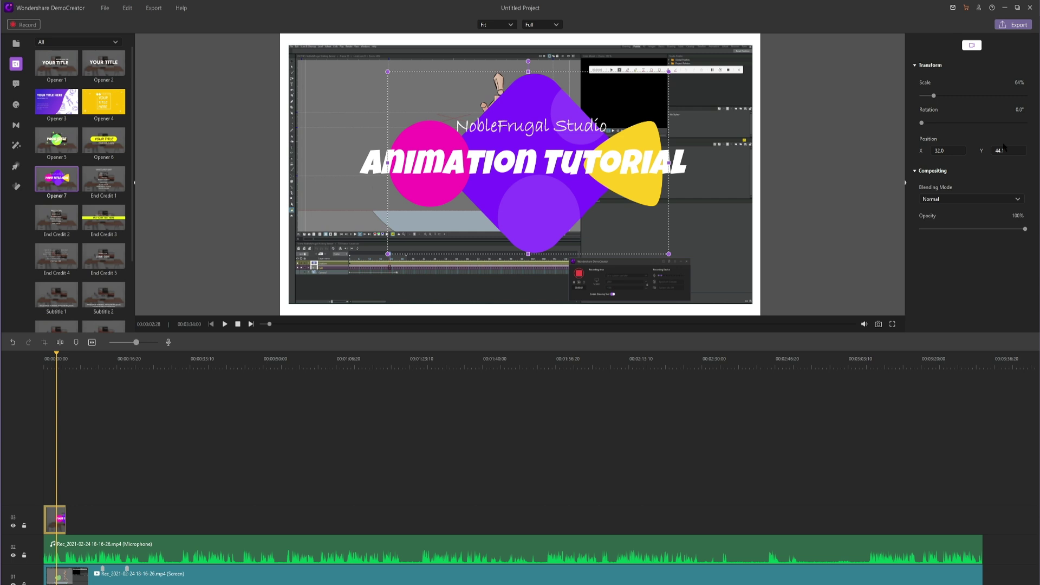
# - Change the studio caption's font and set the Animation Tutorial title to Open Sans Extrabold
pyautogui.click(588, 130)
pyautogui.click(949, 126)
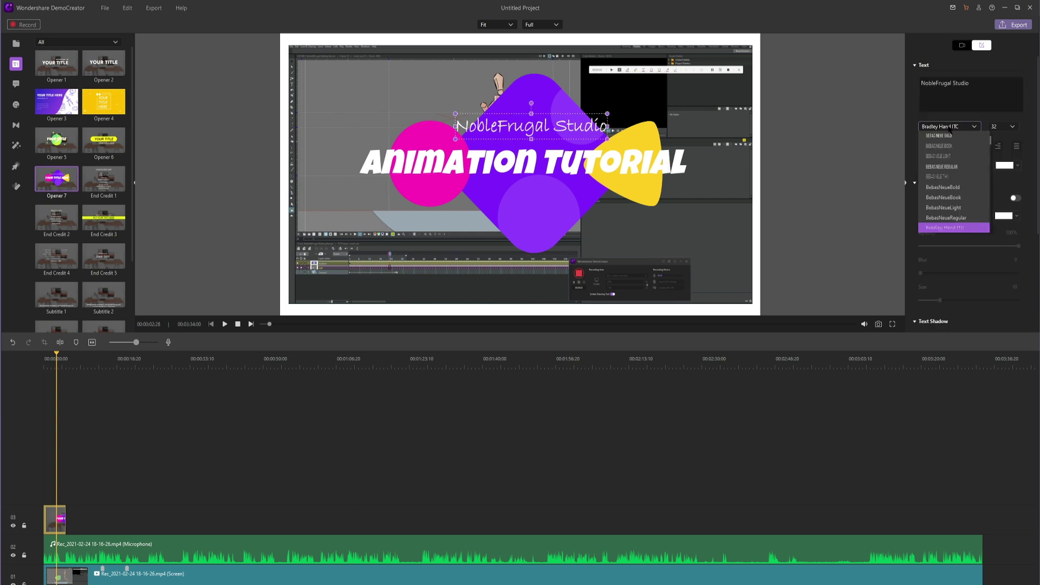
pyautogui.click(942, 181)
pyautogui.scroll(1, 947, 126)
pyautogui.click(593, 165)
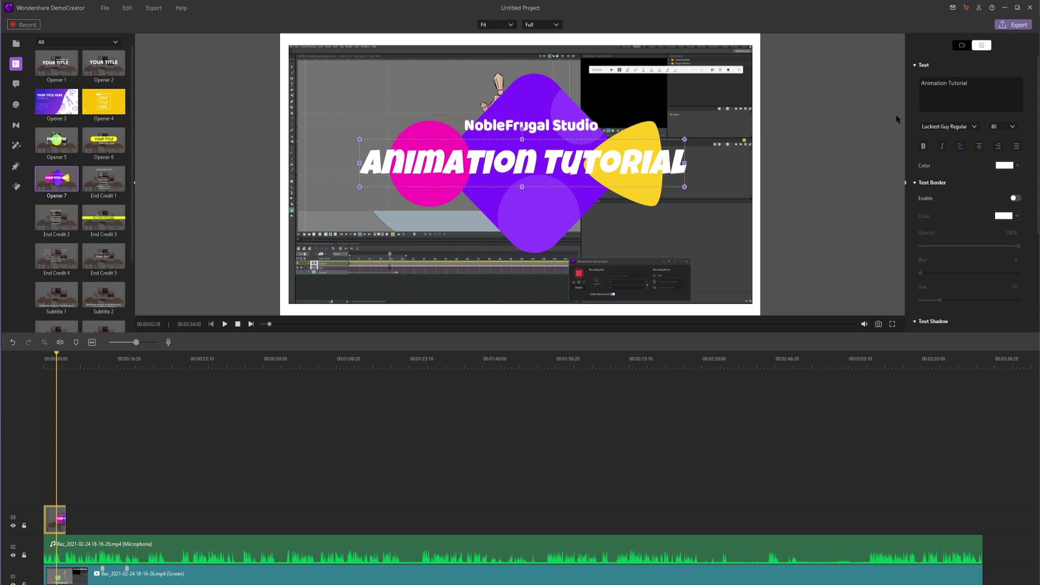
pyautogui.click(948, 127)
pyautogui.click(951, 202)
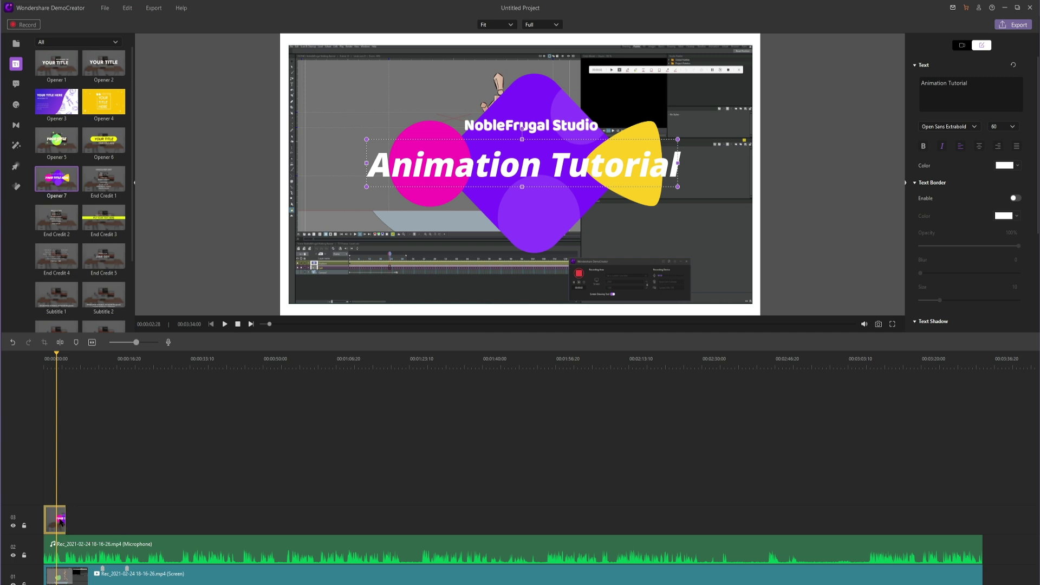
# - Replace Opener 7 with Opener 4 and make its title read 'Opentoonz' over 'Tutorial'
pyautogui.press('Delete')
pyautogui.moveTo(103, 101); pyautogui.dragTo(54, 517)
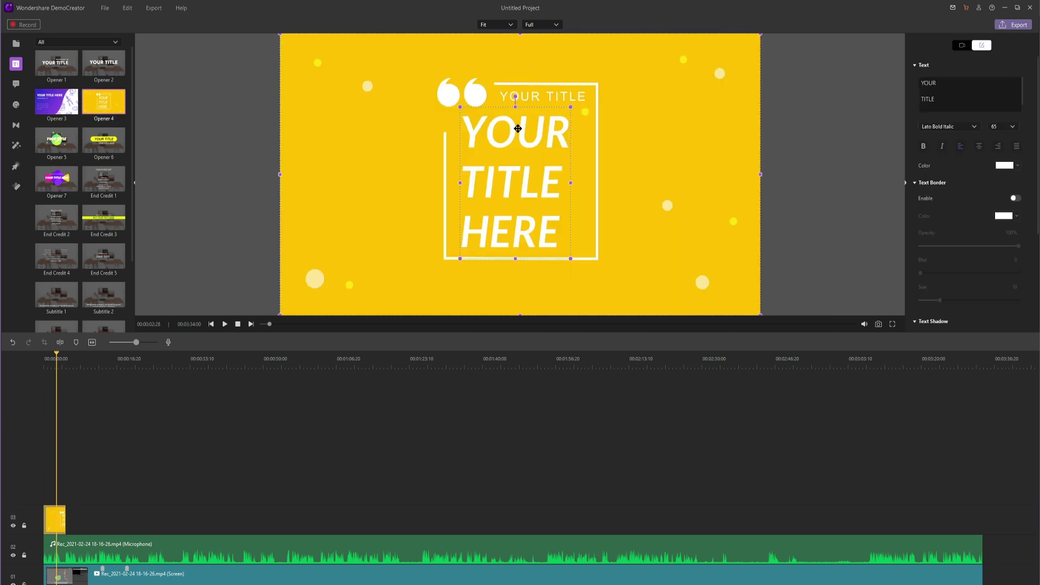
pyautogui.doubleClick(533, 142)
pyautogui.write('Openti')
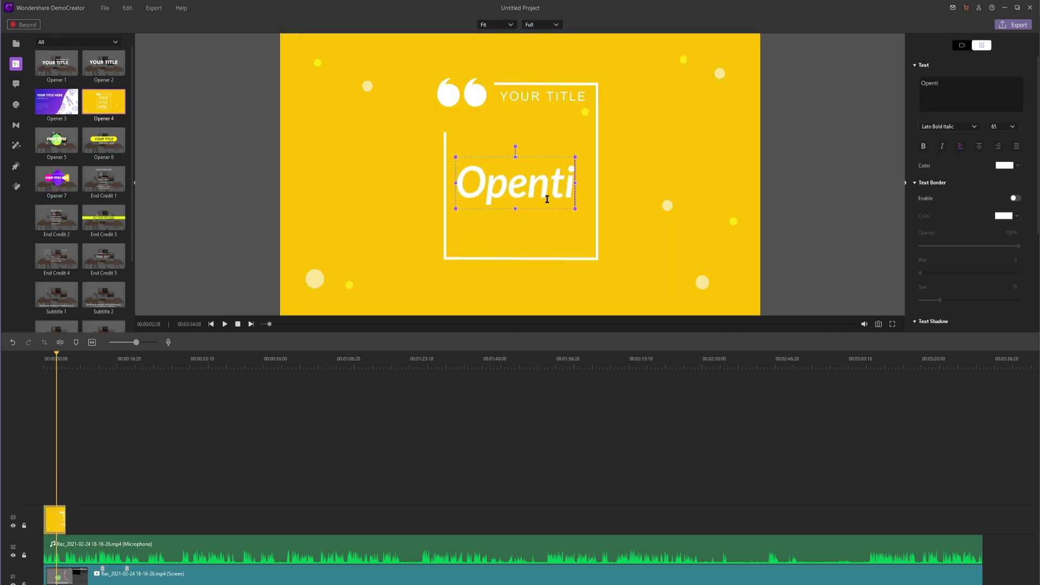
pyautogui.press('BackSpace')
pyautogui.write('oonz')
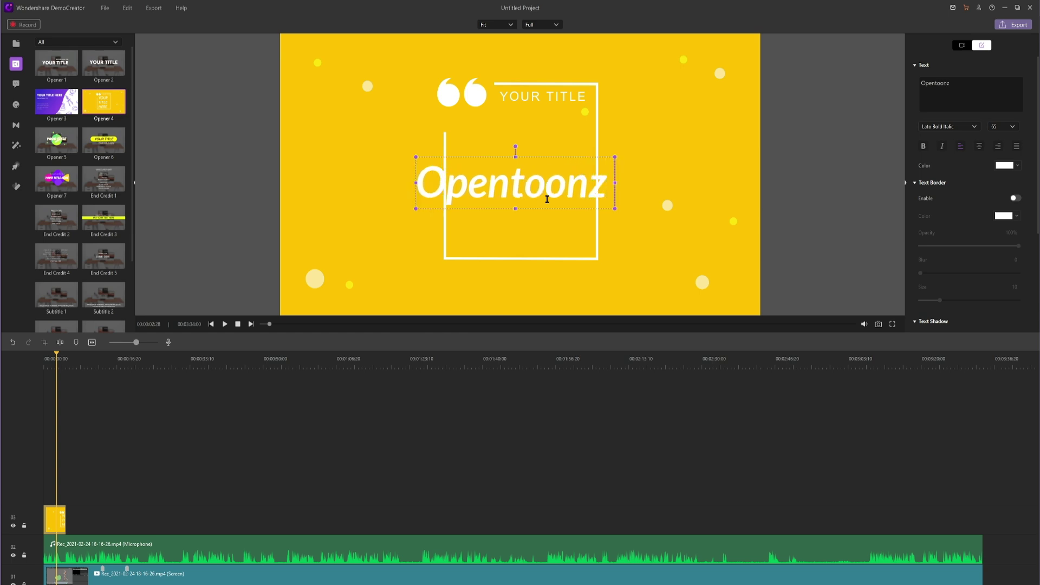
pyautogui.press('Return')
pyautogui.write('Tutorial')
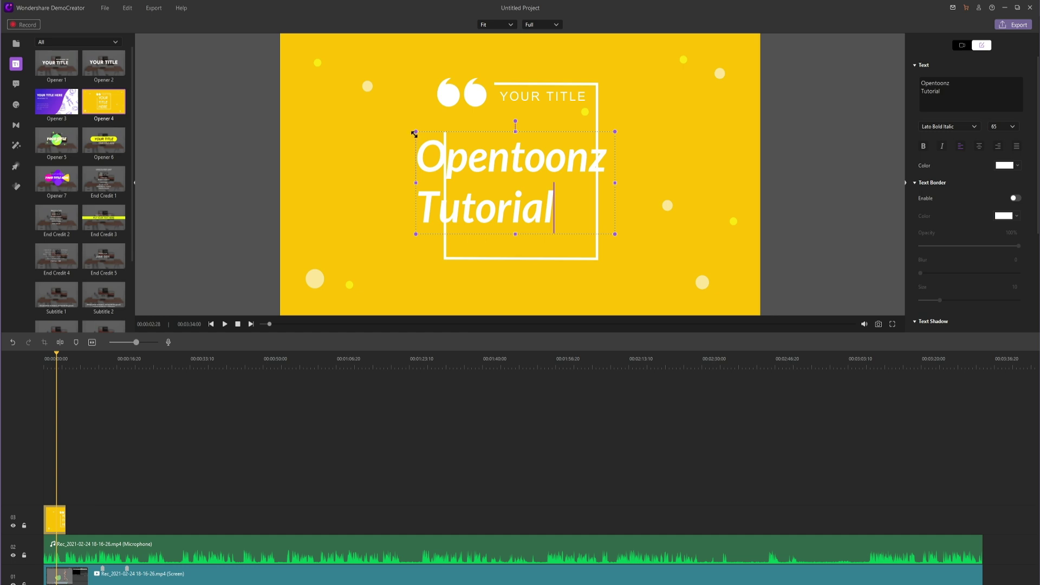
# - Shrink and raise the title box, enlarge the NFS heading to 160, centre it, and preview
pyautogui.moveTo(414, 134); pyautogui.dragTo(461, 147)
pyautogui.moveTo(551, 173); pyautogui.dragTo(540, 159)
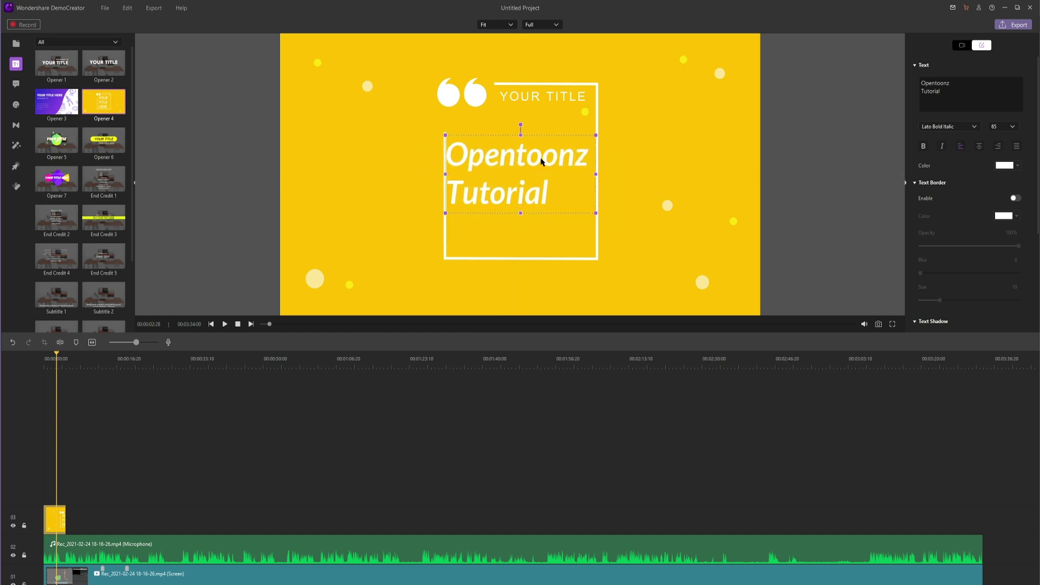
pyautogui.click(550, 96)
pyautogui.click(1002, 126)
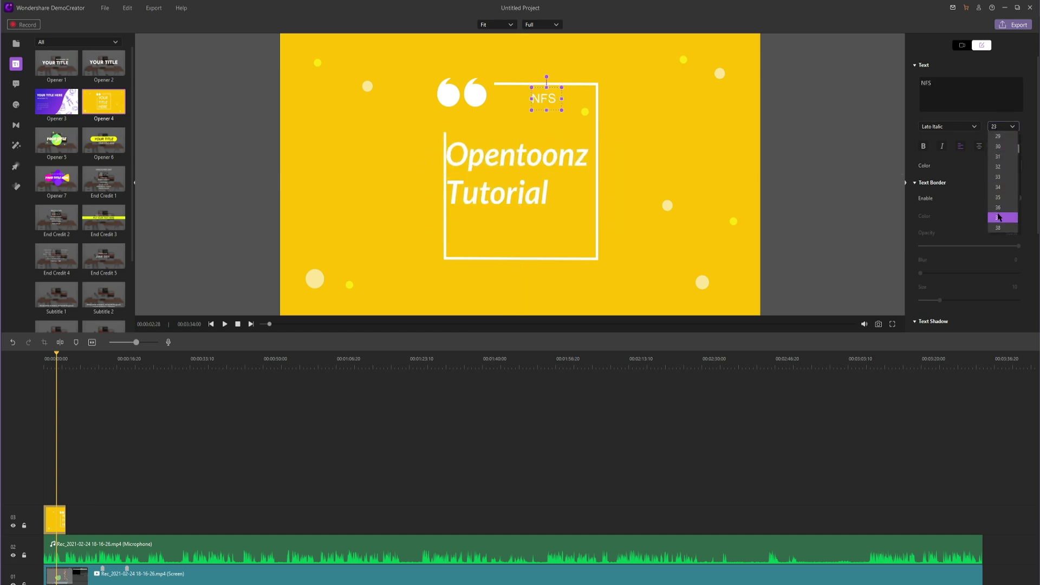
pyautogui.click(997, 221)
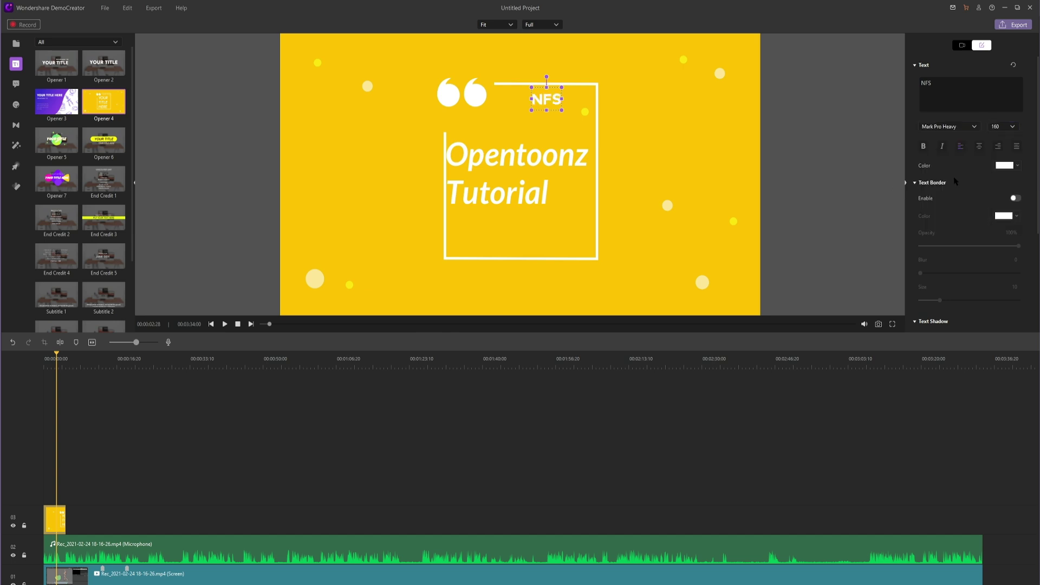
pyautogui.moveTo(593, 123); pyautogui.dragTo(575, 111)
pyautogui.click(225, 324)
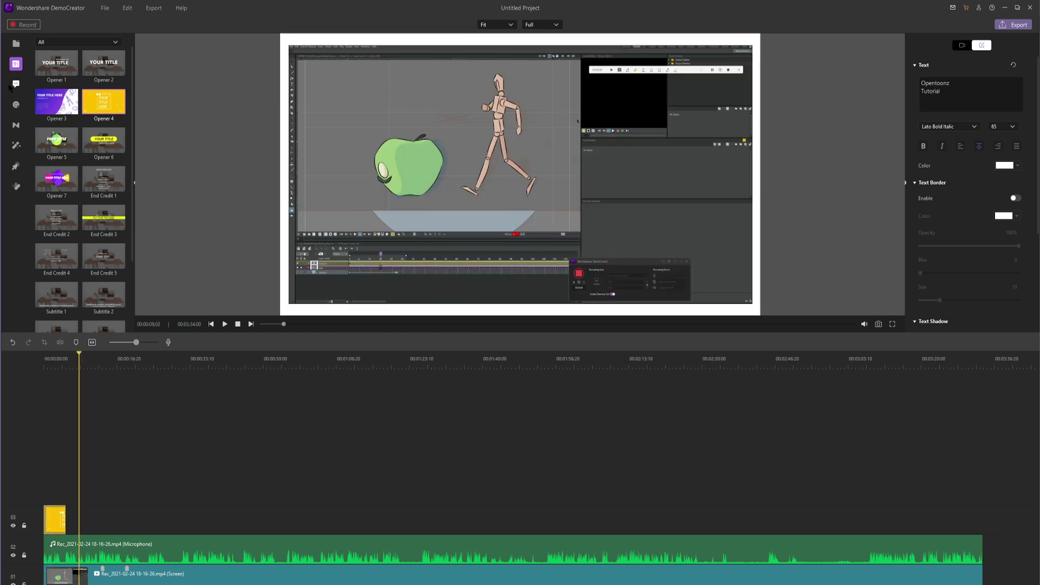
# - Add the red Arrow 3 annotation, shrink it and move it to the lower-left of the frame
pyautogui.click(14, 85)
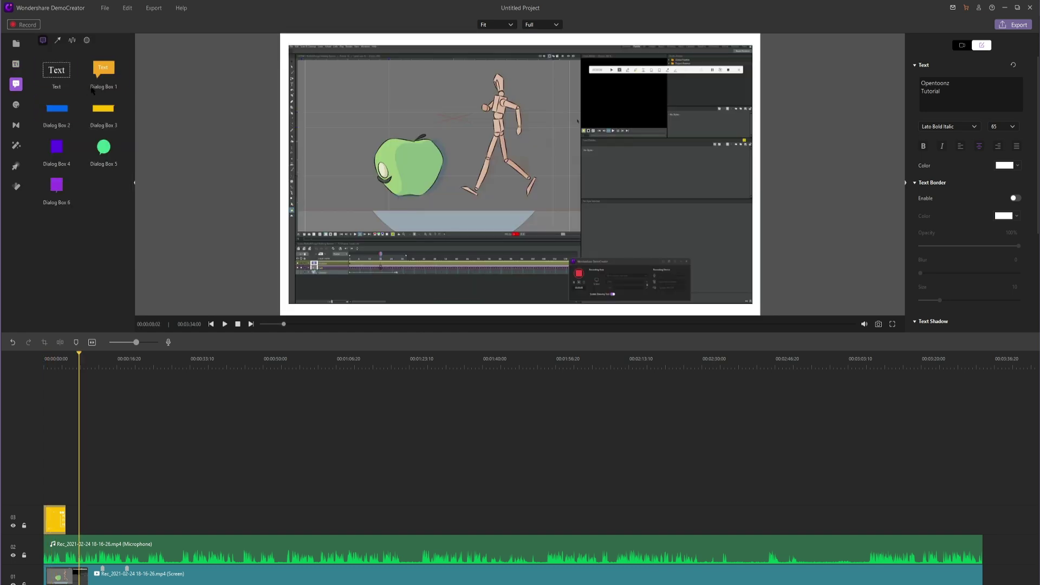
pyautogui.click(57, 40)
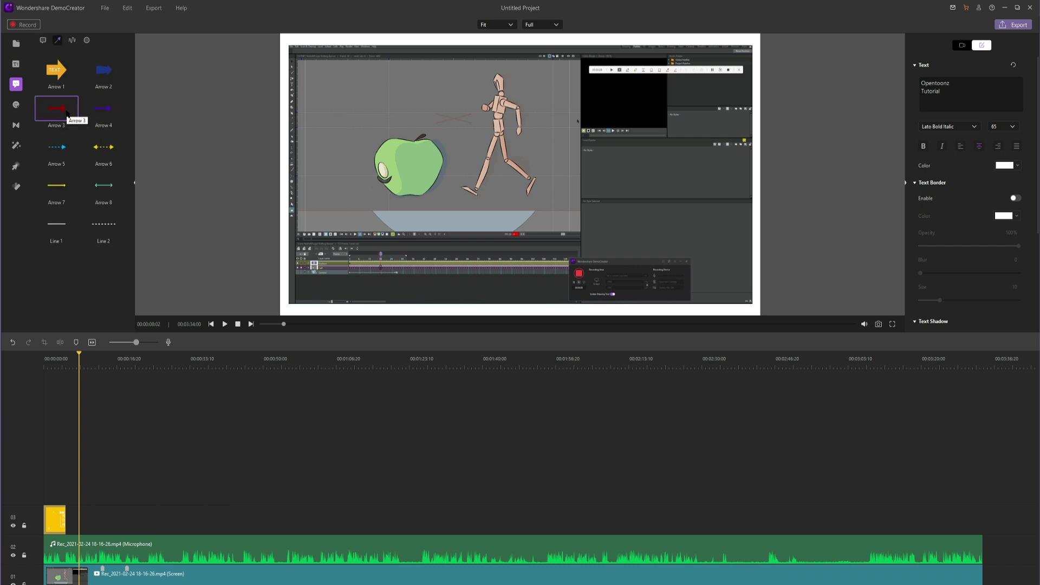
pyautogui.moveTo(67, 114); pyautogui.dragTo(498, 197)
pyautogui.moveTo(598, 219); pyautogui.dragTo(504, 167)
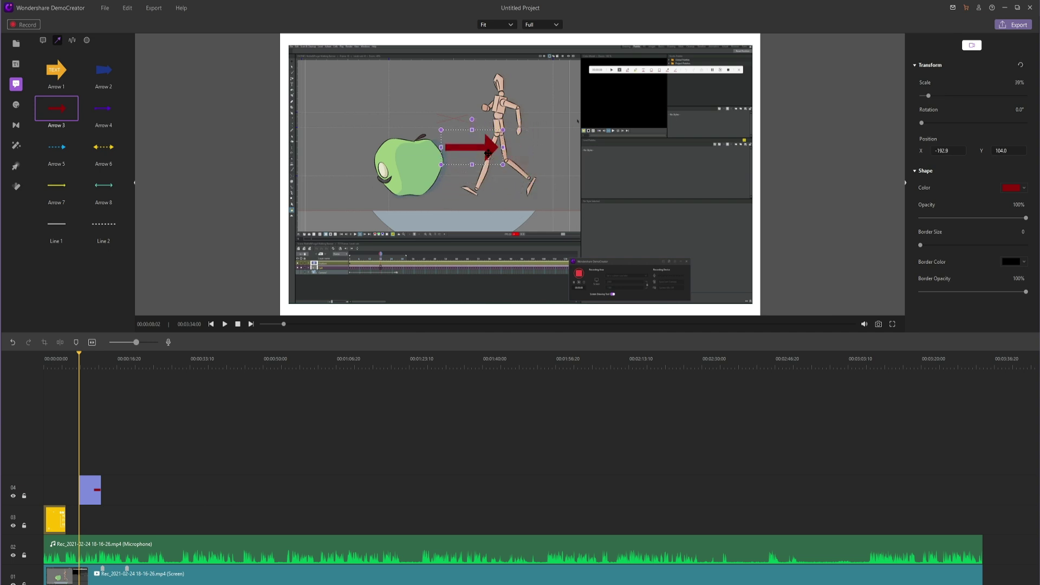
pyautogui.moveTo(488, 154); pyautogui.dragTo(323, 234)
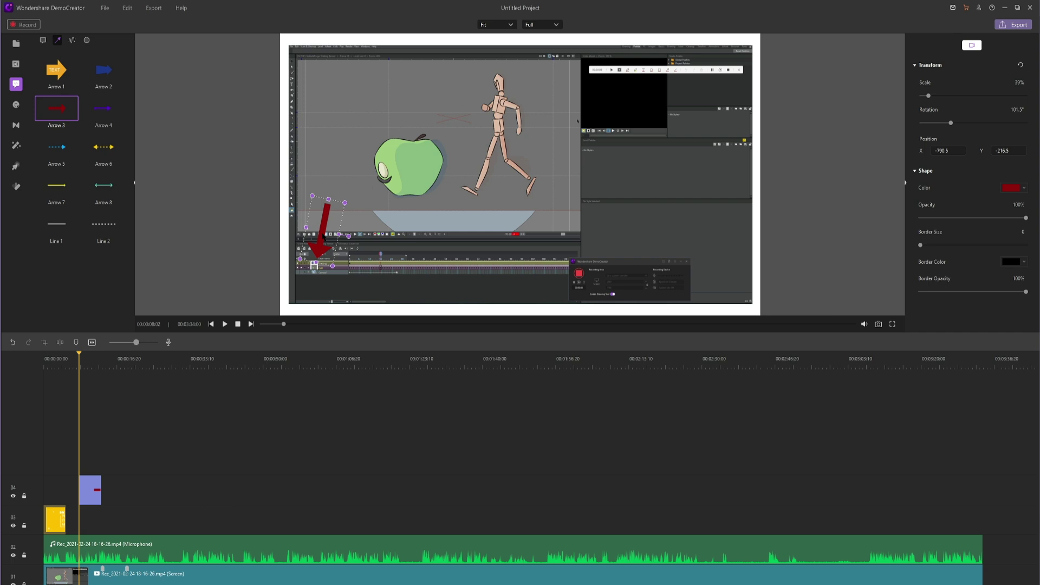
# - Preview the arrow and extend its clip to stay on screen slightly longer
pyautogui.press('space')
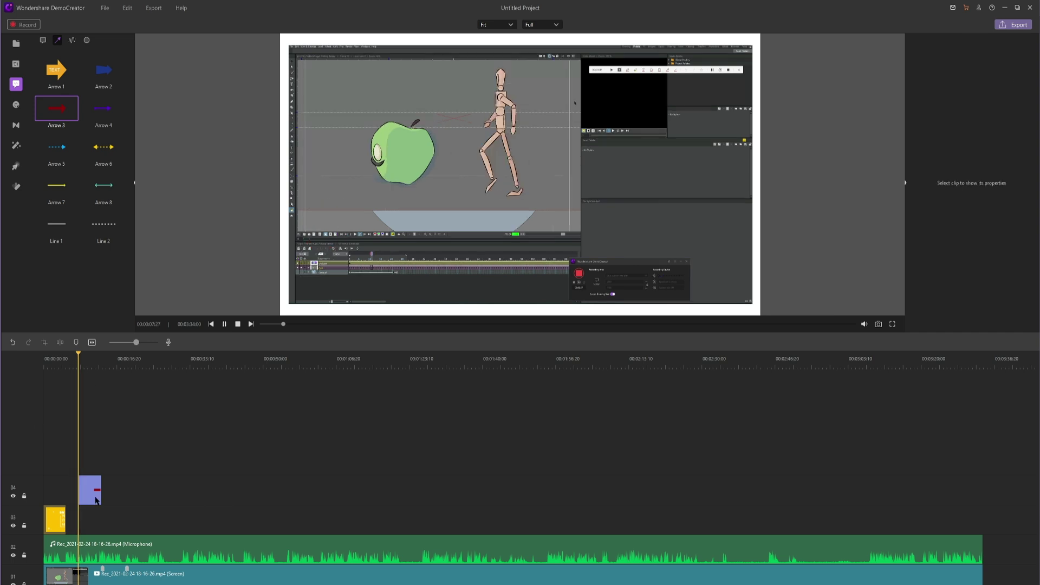
pyautogui.click(92, 494)
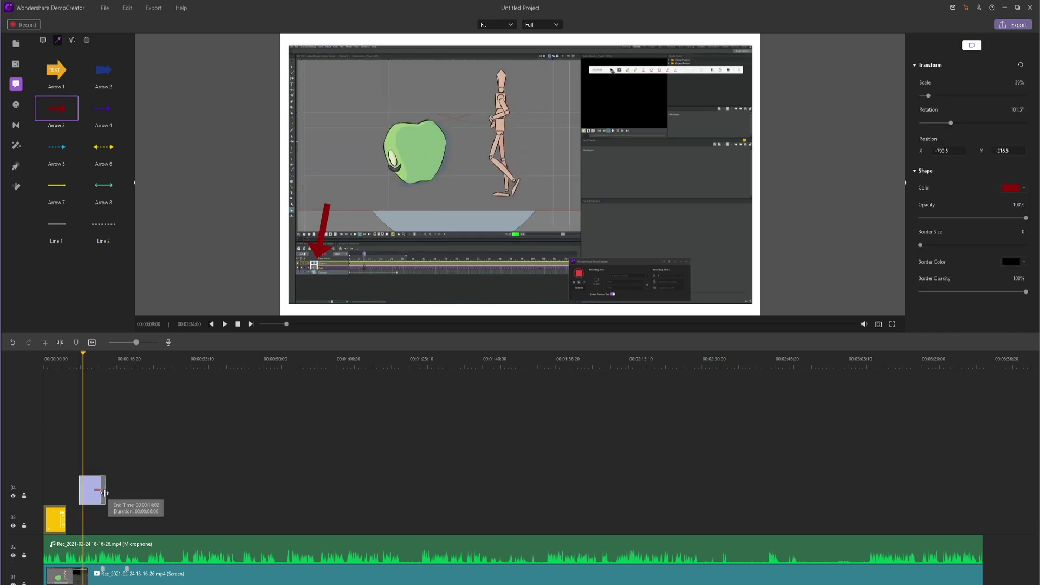
pyautogui.moveTo(86, 492)
pyautogui.mouseDown()
pyautogui.moveTo(146, 491)
pyautogui.moveTo(102, 491)
pyautogui.mouseUp()
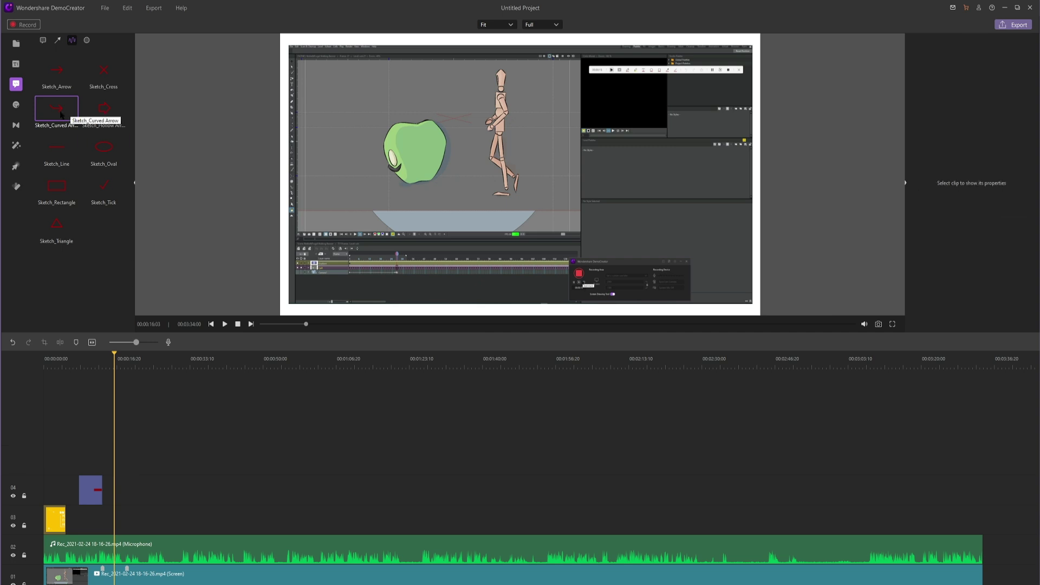
# - Try a sketched curved arrow, rotated about 324° and shrunk to 40%, then remove it
pyautogui.moveTo(71, 114)
pyautogui.mouseDown()
pyautogui.moveTo(453, 121)
pyautogui.moveTo(488, 154)
pyautogui.mouseUp()
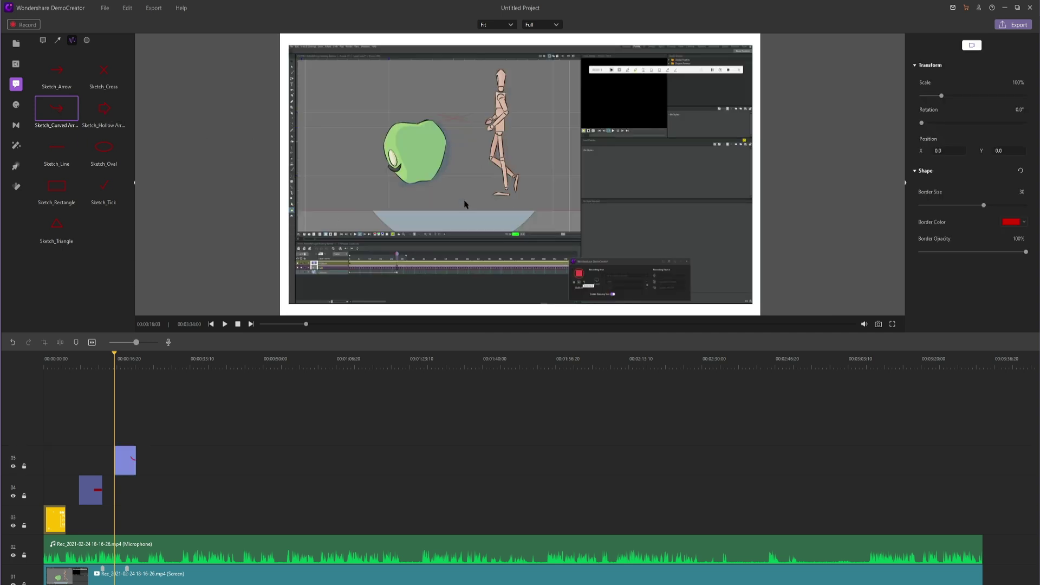
pyautogui.press('space')
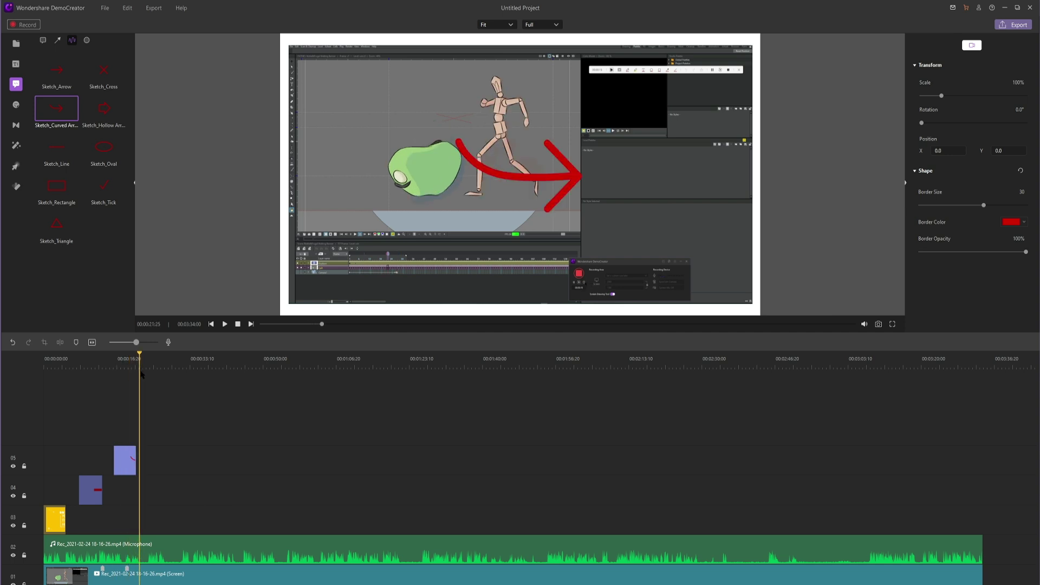
pyautogui.moveTo(119, 362); pyautogui.dragTo(127, 361)
pyautogui.click(535, 160)
pyautogui.click(521, 186)
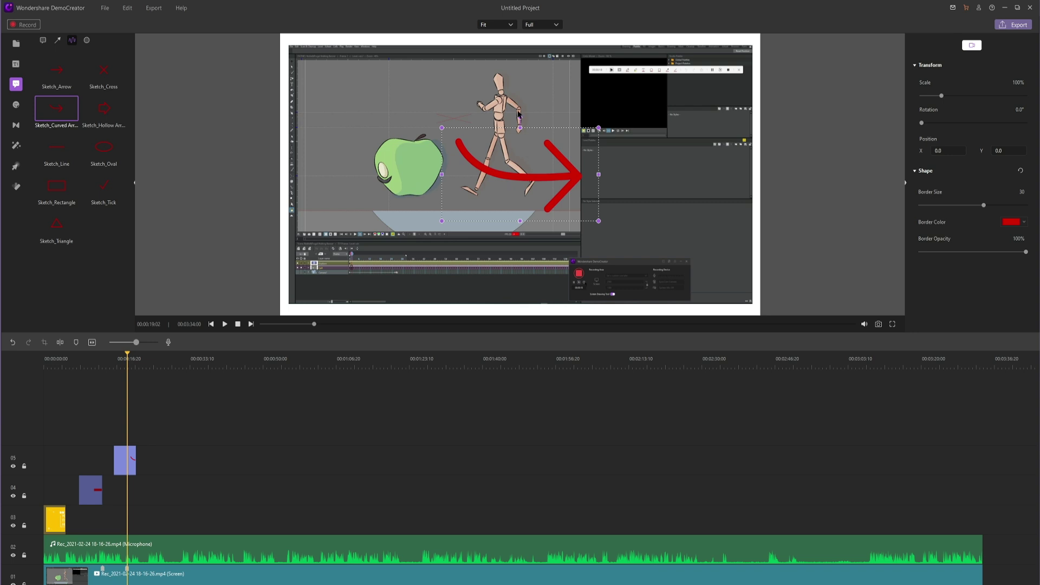
pyautogui.moveTo(521, 116); pyautogui.dragTo(486, 128)
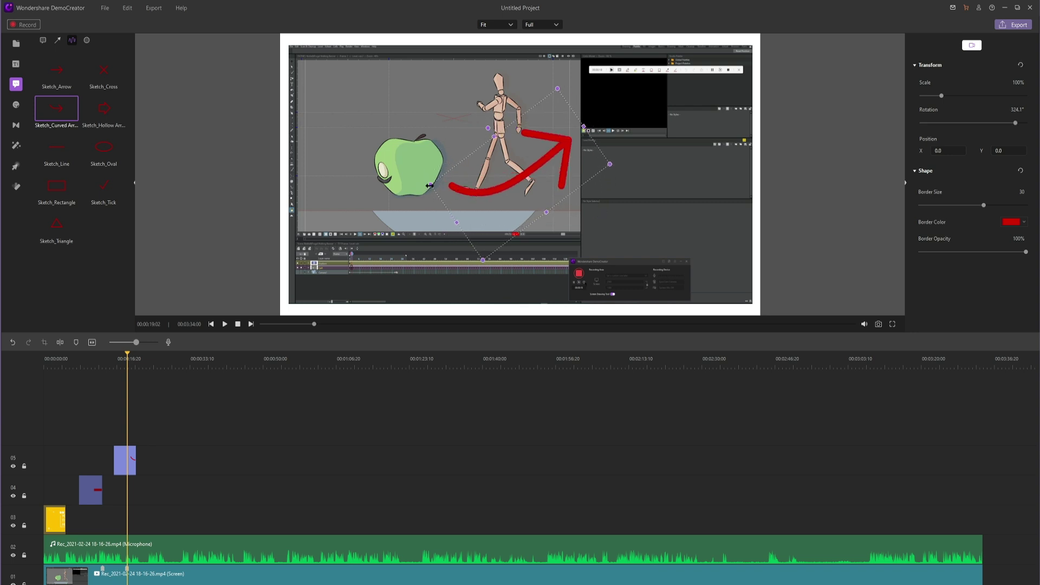
pyautogui.moveTo(431, 186); pyautogui.dragTo(584, 69)
pyautogui.press('space')
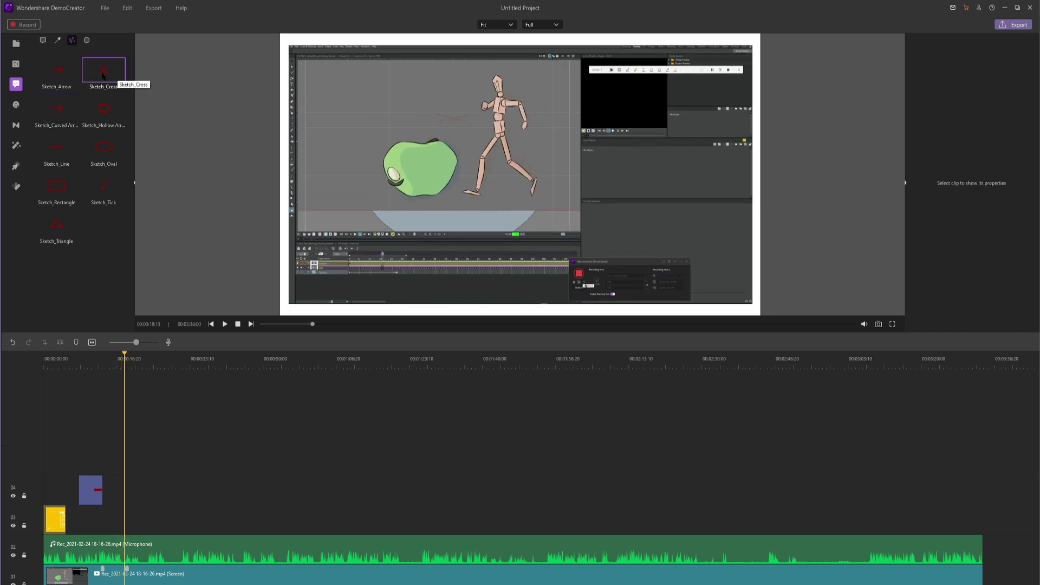
# - Add the red Sketch_Cross, enlarge and recentre it over the figure, and preview
pyautogui.moveTo(104, 74); pyautogui.dragTo(503, 177)
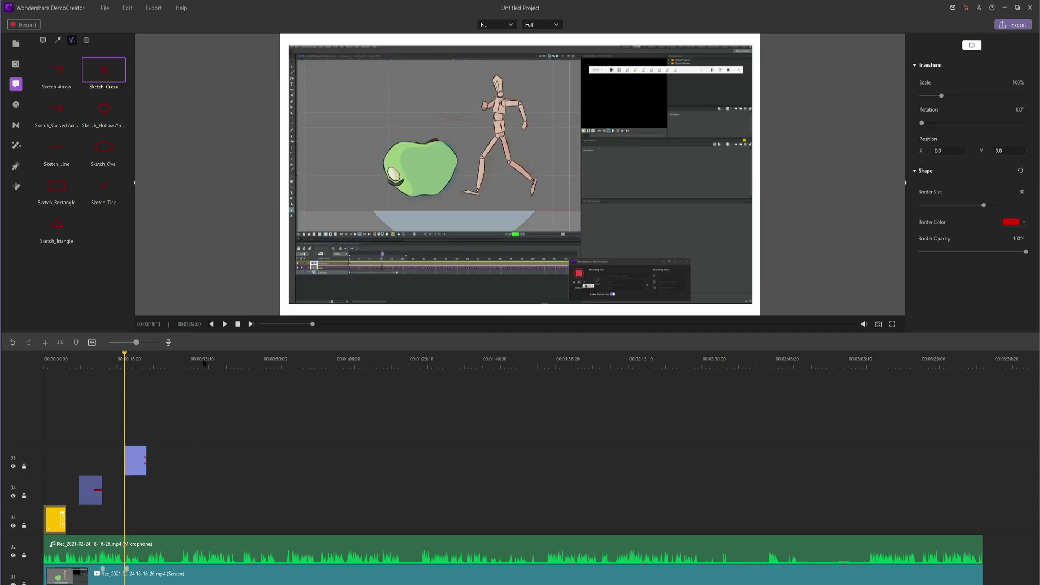
pyautogui.click(135, 361)
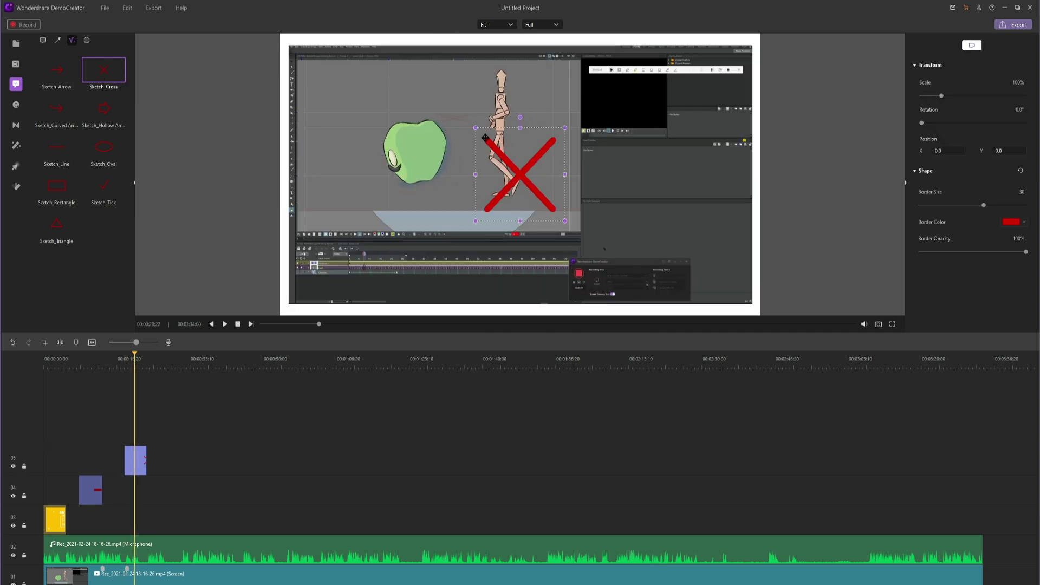
pyautogui.moveTo(474, 127); pyautogui.dragTo(382, 32)
pyautogui.moveTo(493, 139); pyautogui.dragTo(542, 198)
pyautogui.press('space')
pyautogui.click(123, 360)
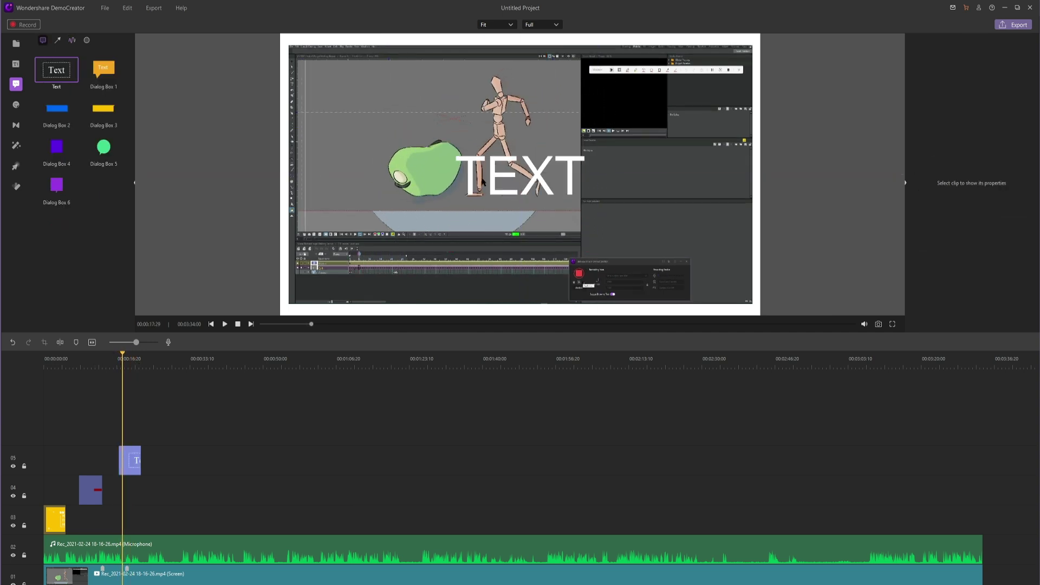
# - Add a centred text caption and retype it as 'Words'
pyautogui.click(535, 179)
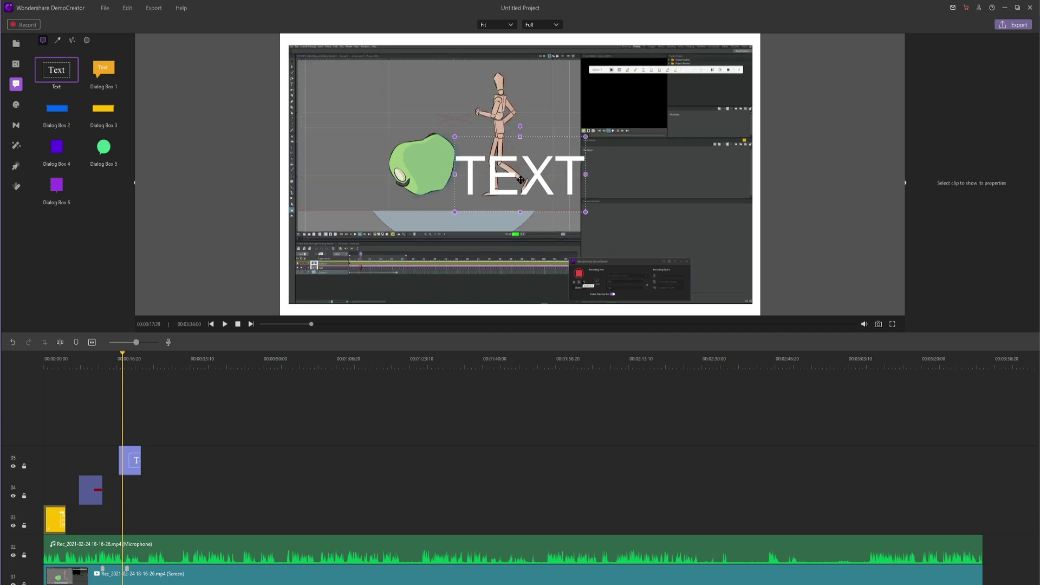
pyautogui.moveTo(519, 179); pyautogui.dragTo(520, 183)
pyautogui.doubleClick(531, 183)
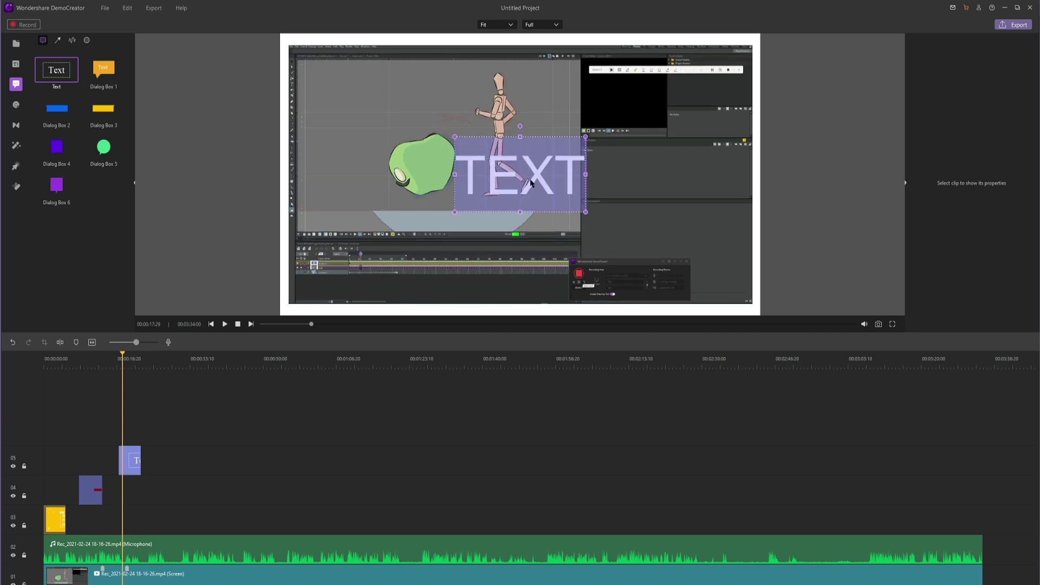
pyautogui.write('Worsd')
pyautogui.press('BackSpace')
pyautogui.press('BackSpace')
pyautogui.write('ds')
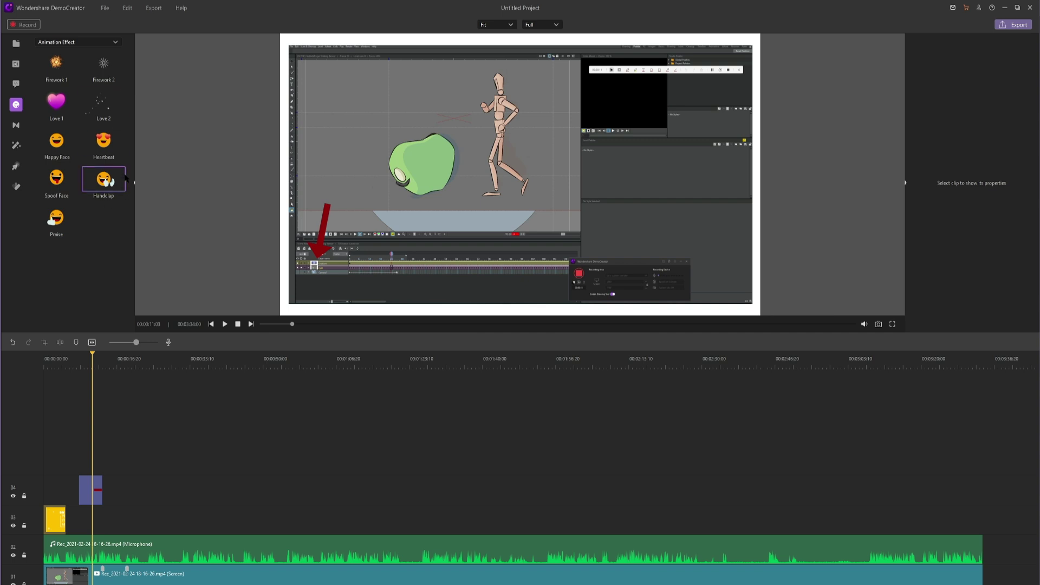
# - Swap the Handclap emoji for the Praise animation near 20 seconds and play it
pyautogui.moveTo(103, 180); pyautogui.dragTo(515, 185)
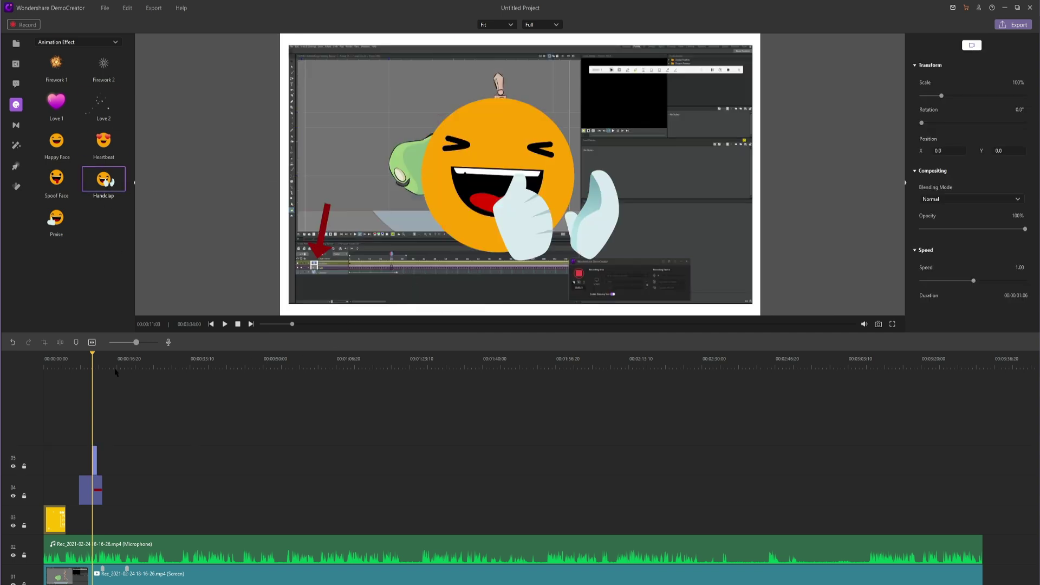
pyautogui.click(97, 370)
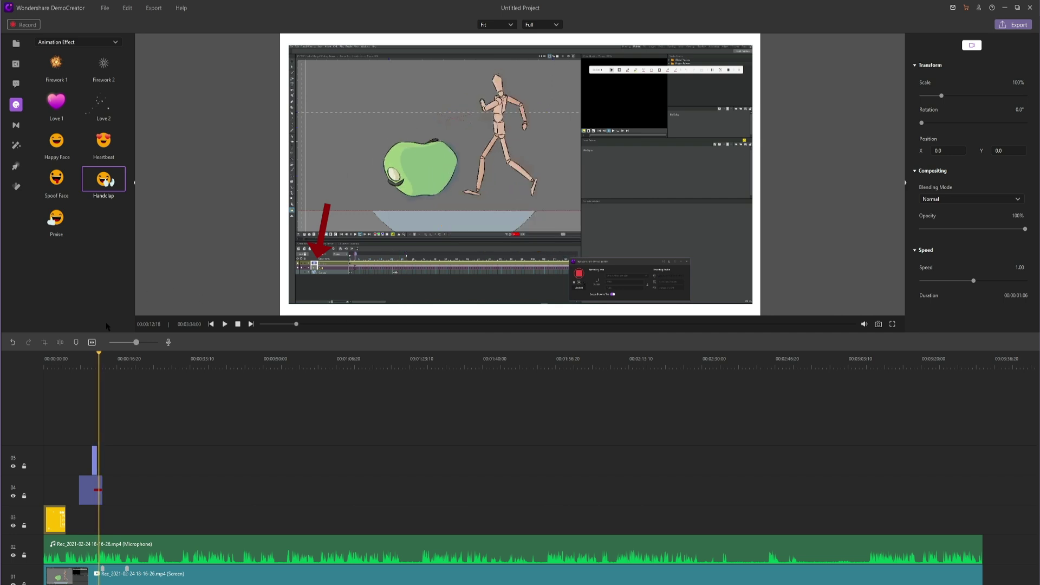
pyautogui.press('Delete')
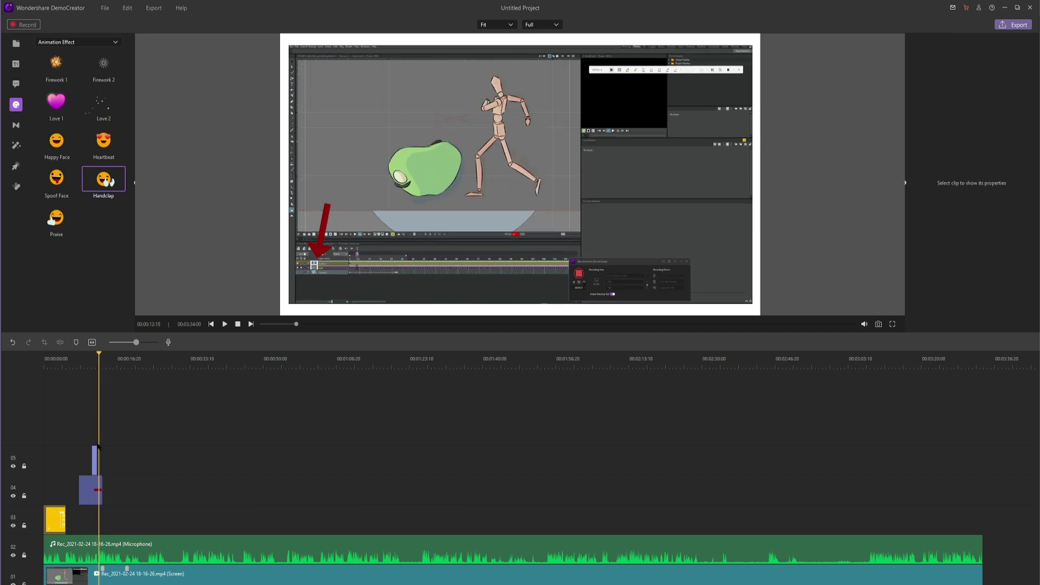
pyautogui.moveTo(56, 217); pyautogui.dragTo(133, 460)
pyautogui.click(130, 378)
pyautogui.press('space')
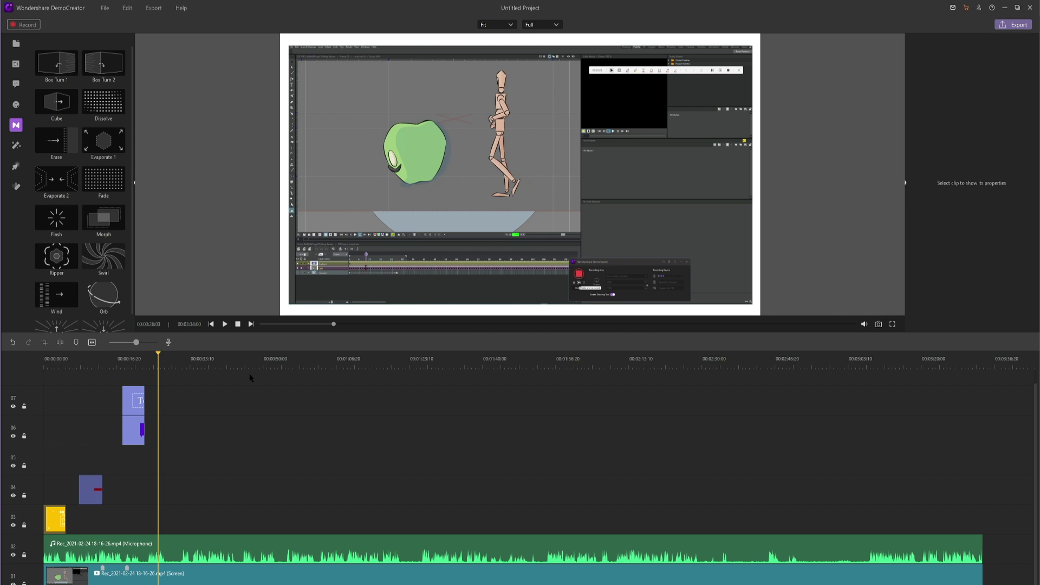
# - Split the screen and microphone clips at about 32 seconds and shift the later pieces
pyautogui.click(184, 366)
pyautogui.click(193, 558)
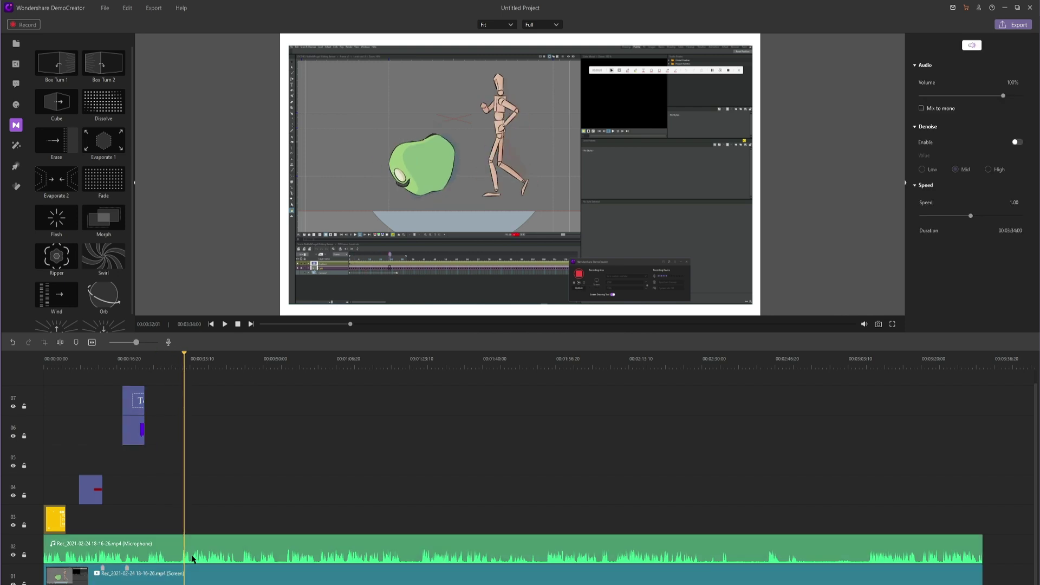
pyautogui.click(192, 473)
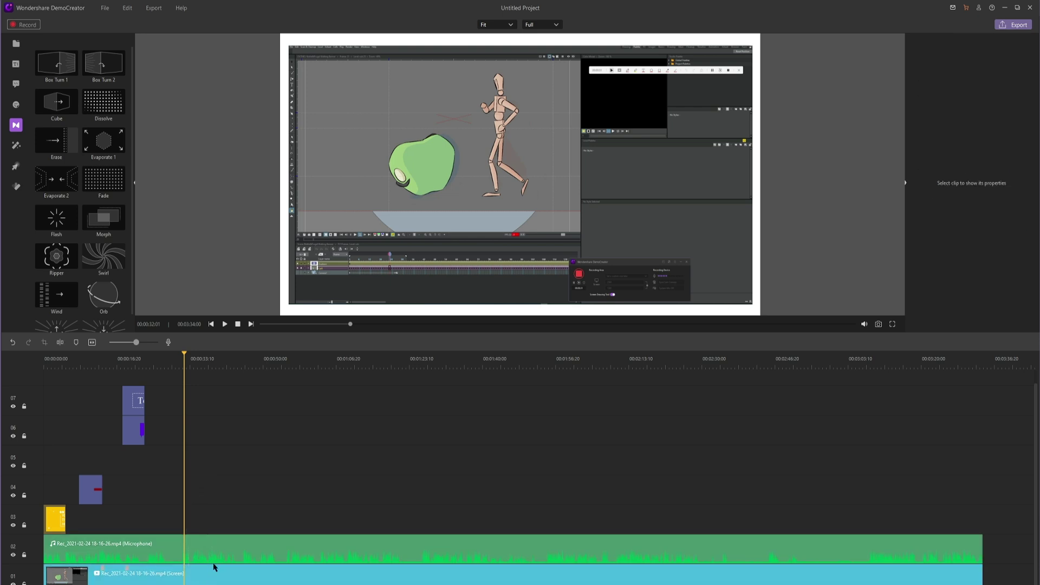
pyautogui.hotkey('ctrl', 'b')
pyautogui.click(187, 553)
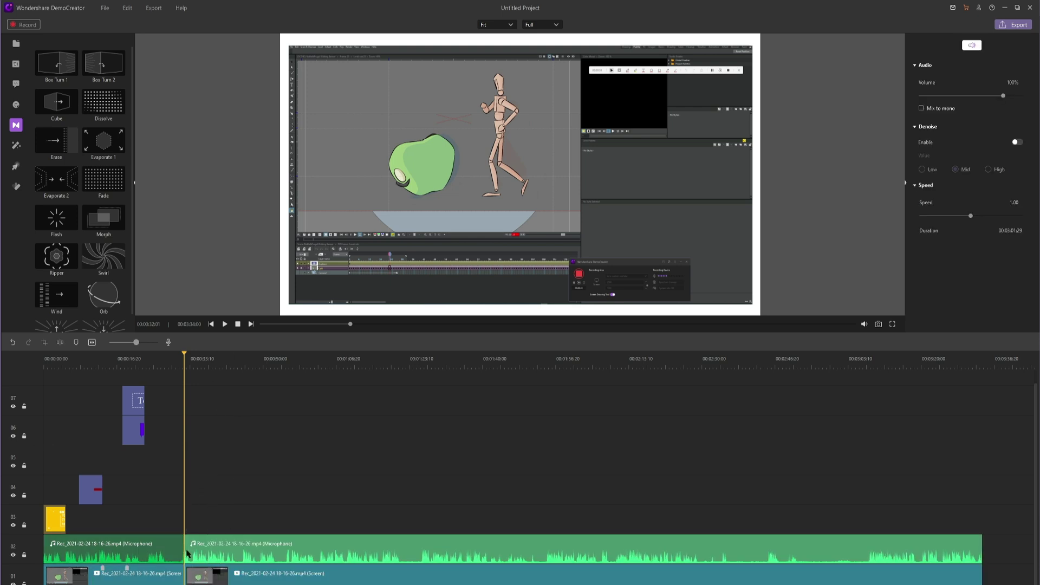
pyautogui.click(202, 506)
pyautogui.moveTo(184, 553); pyautogui.dragTo(216, 558)
pyautogui.press('space')
pyautogui.press('space')
# - Add the Orb transition at the clip junction, preview it, then apply Box Turn 2 and play
pyautogui.scroll(-1, 105, 248)
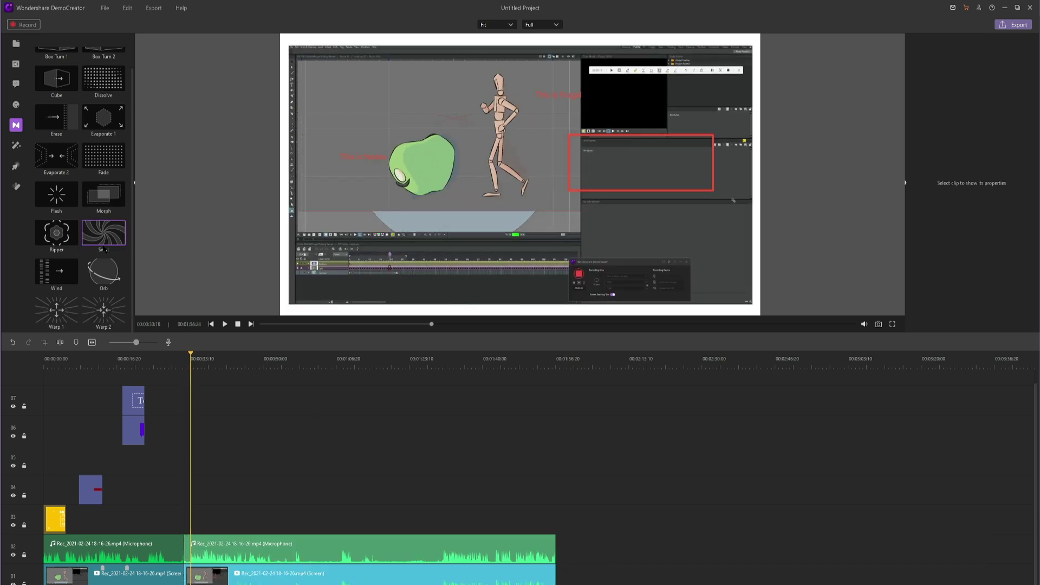
pyautogui.moveTo(104, 271); pyautogui.dragTo(181, 568)
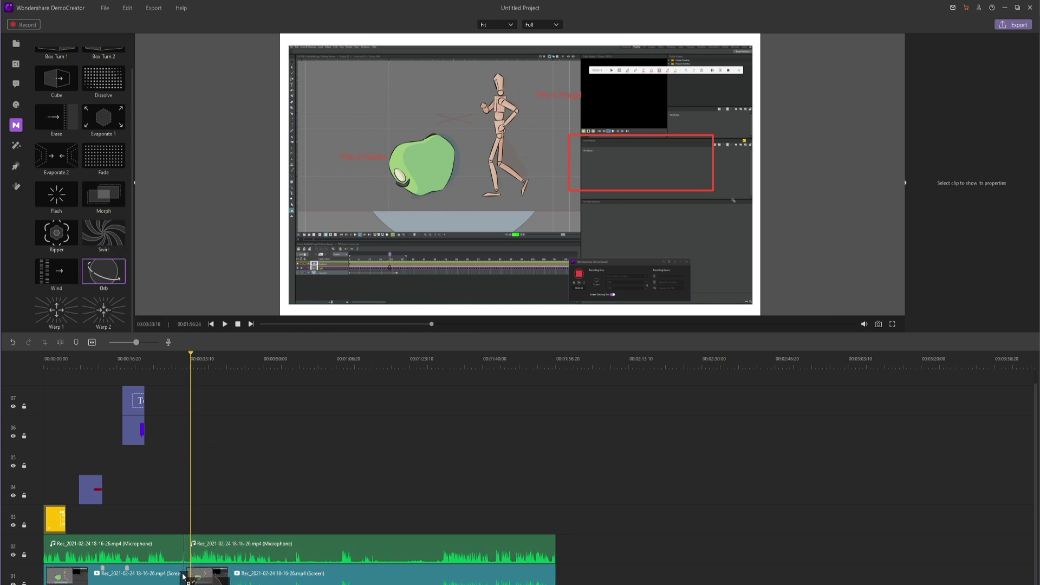
pyautogui.click(181, 376)
pyautogui.press('space')
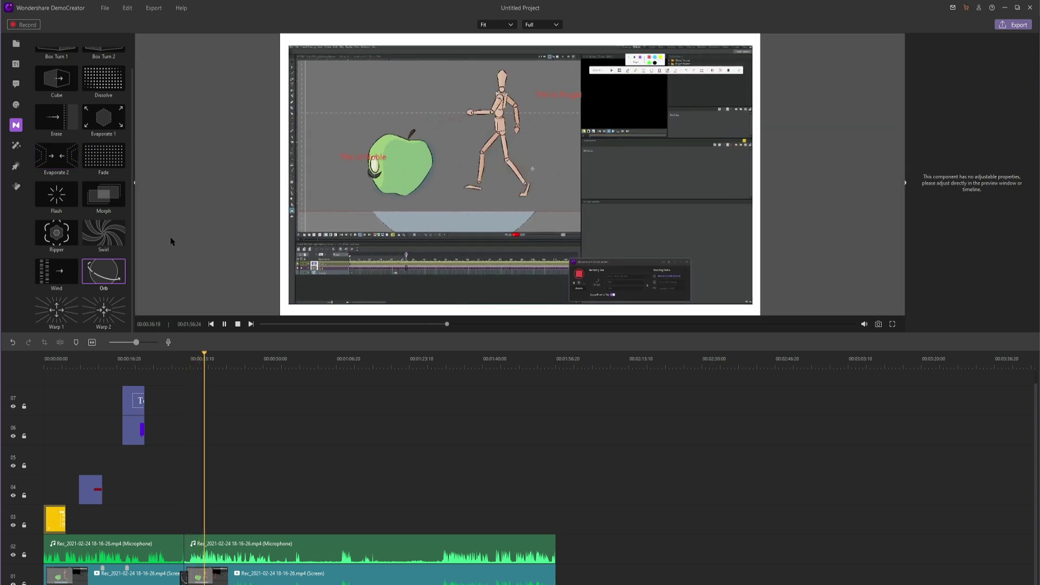
pyautogui.press('space')
pyautogui.scroll(1, 94, 87)
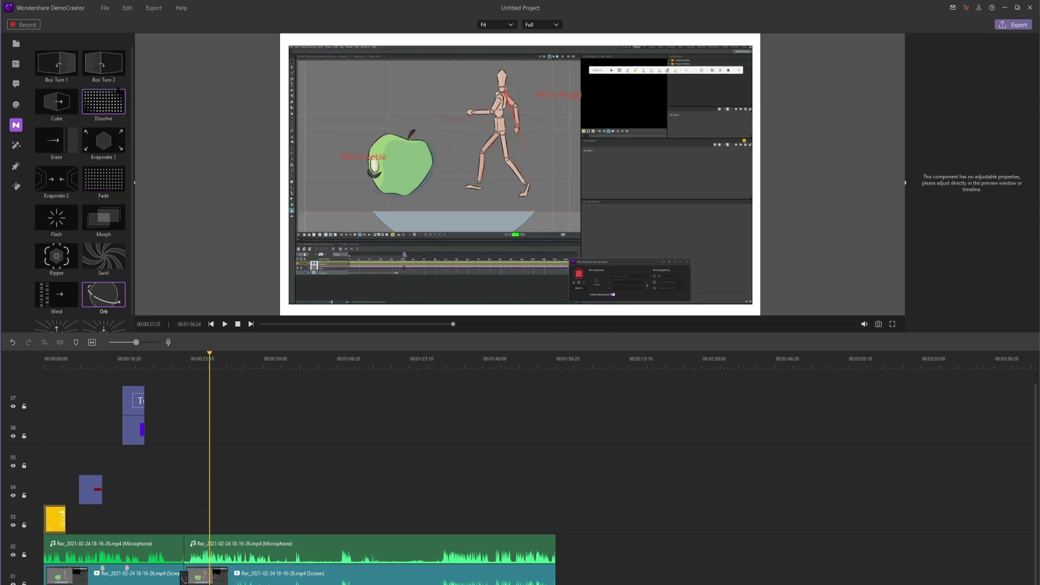
pyautogui.moveTo(95, 71); pyautogui.dragTo(173, 570)
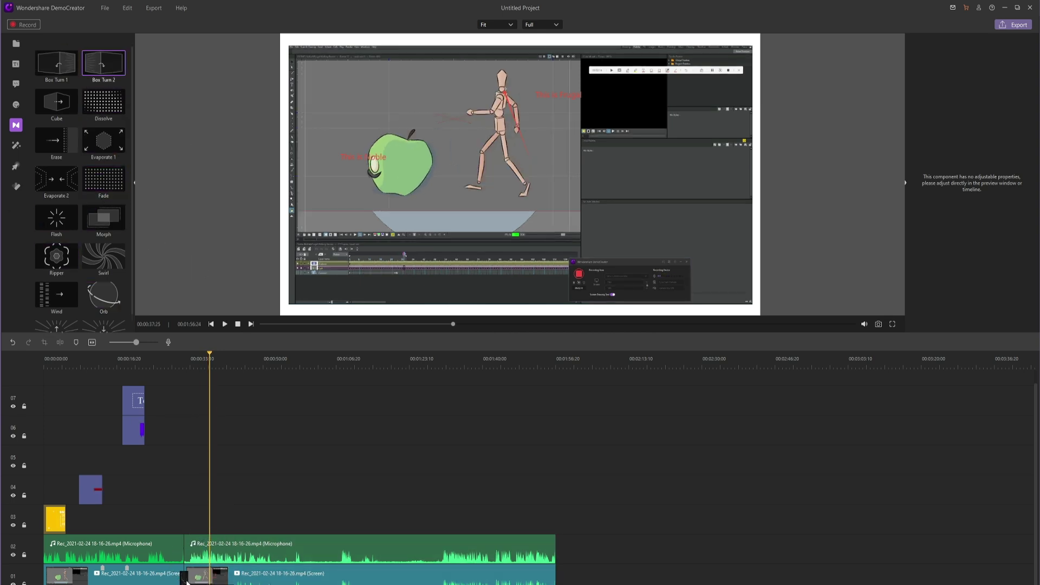
pyautogui.click(180, 369)
pyautogui.press('space')
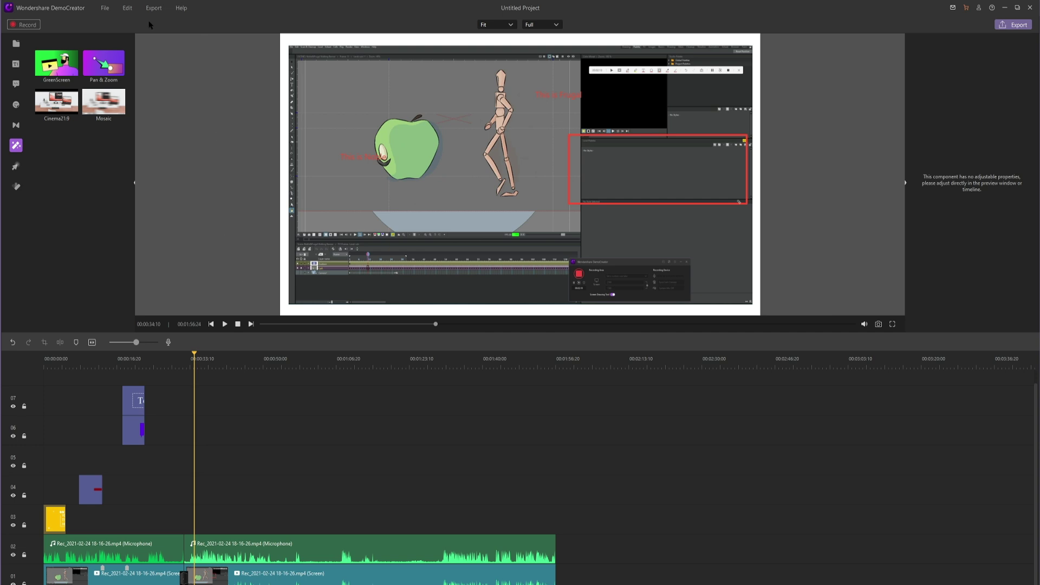
# - Apply Pan & Zoom to the second Screen clip on track 01 and play from about 41 seconds
pyautogui.moveTo(176, 368); pyautogui.dragTo(108, 364)
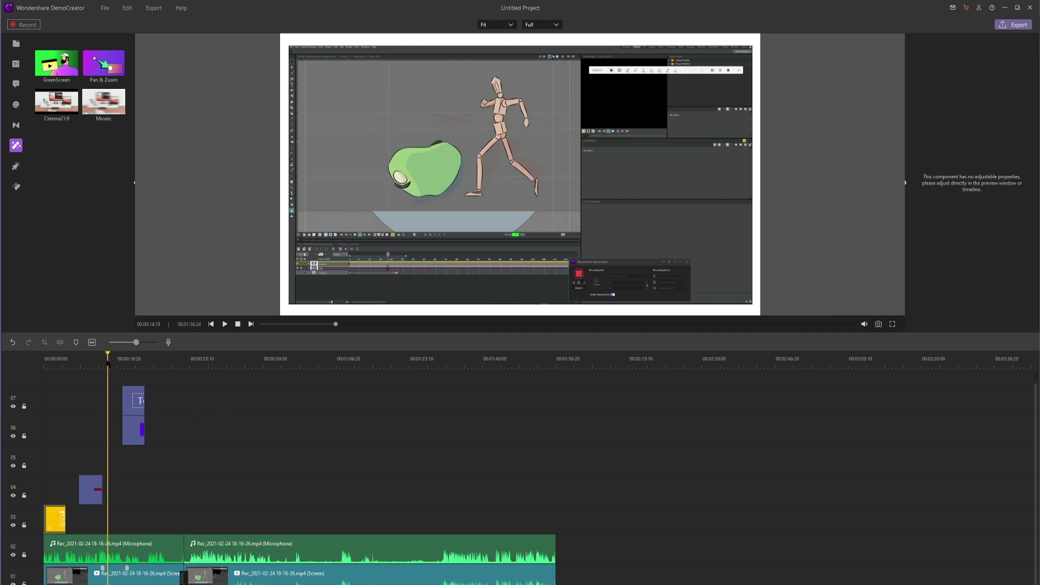
pyautogui.click(225, 374)
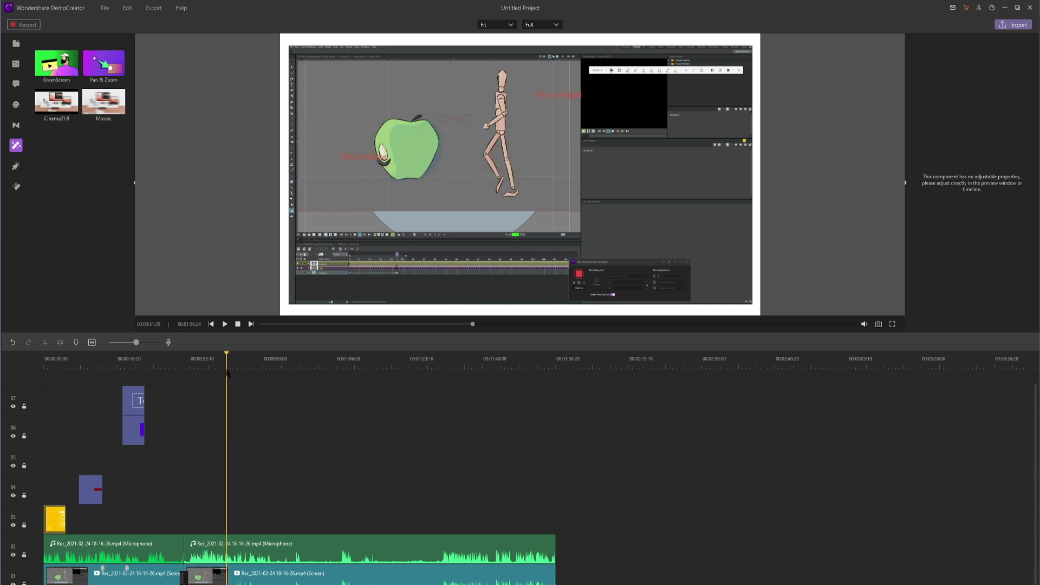
pyautogui.moveTo(104, 63); pyautogui.dragTo(234, 578)
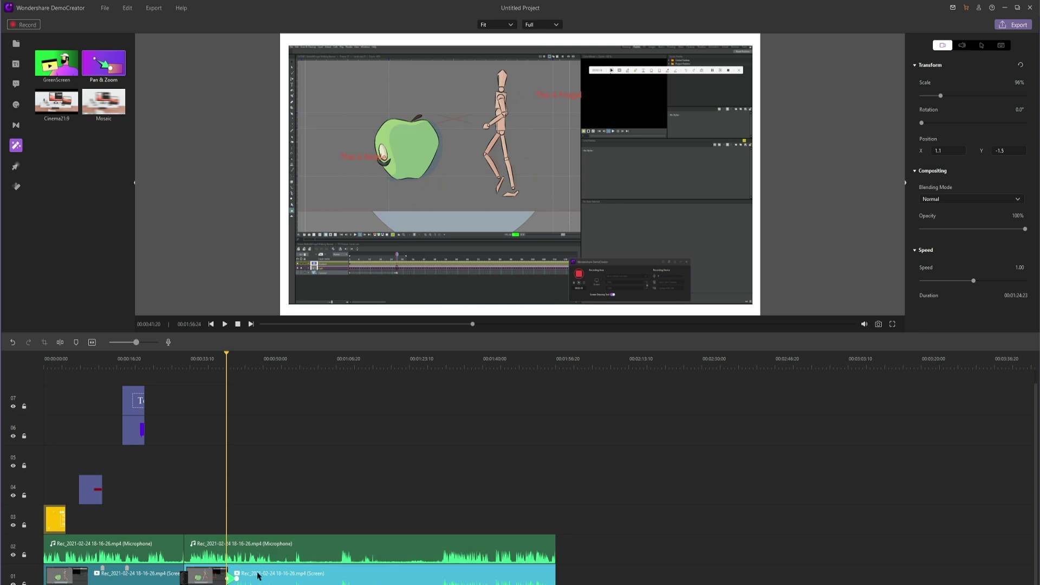
pyautogui.moveTo(135, 342); pyautogui.dragTo(141, 343)
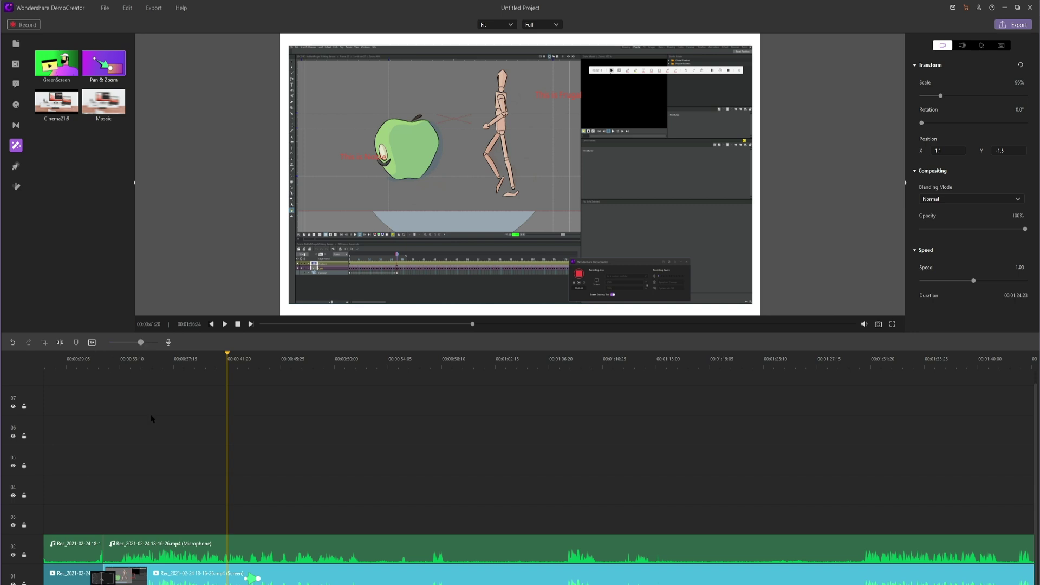
pyautogui.press('space')
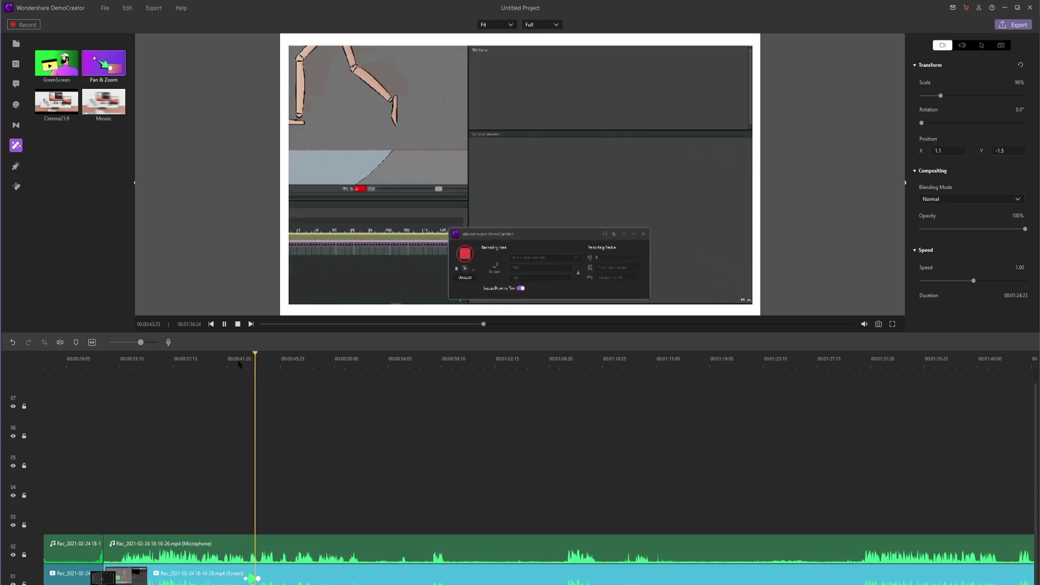
pyautogui.press('space')
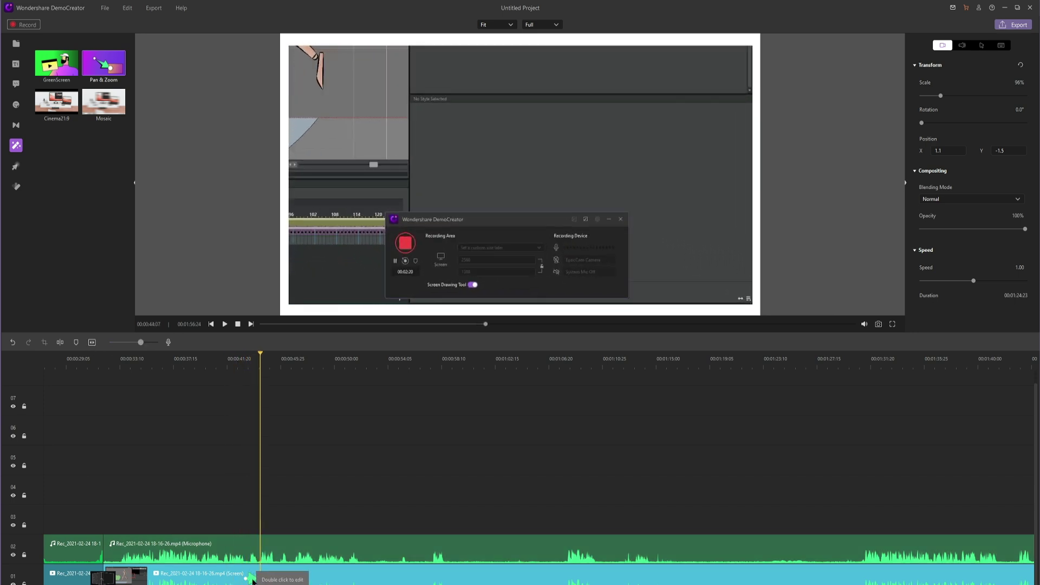
# - Reframe the first Pan & Zoom's End box over the apple, adjust its length, and preview from 0:42
pyautogui.doubleClick(251, 579)
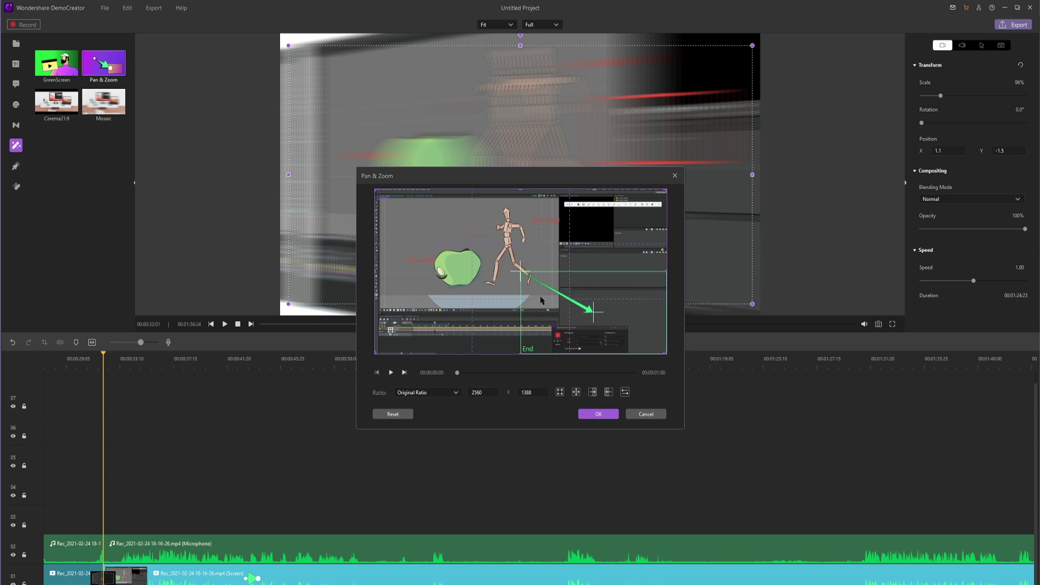
pyautogui.scroll(3, 581, 306)
pyautogui.moveTo(601, 318); pyautogui.dragTo(427, 265)
pyautogui.click(663, 353)
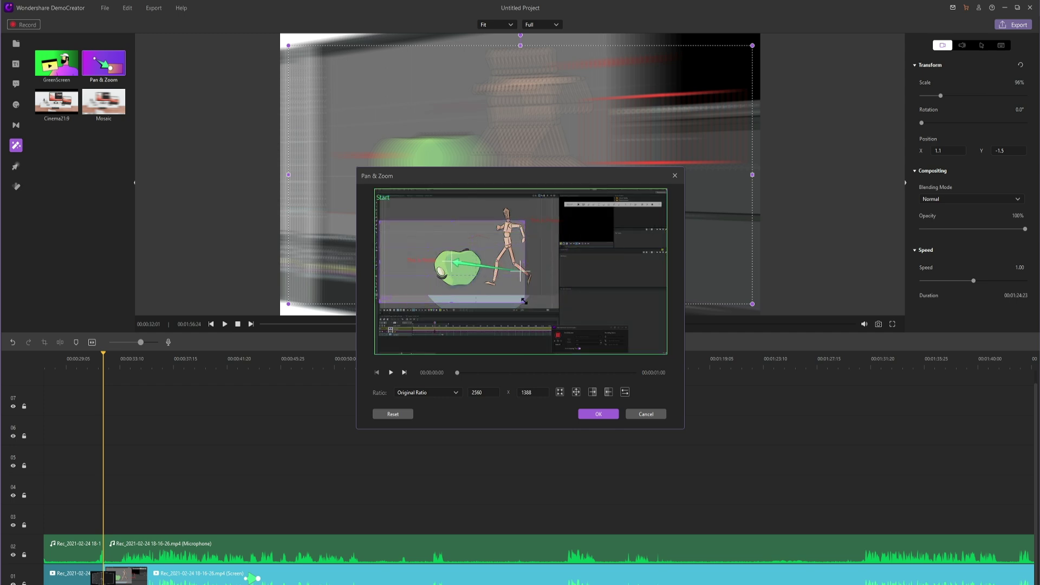
pyautogui.moveTo(524, 302); pyautogui.dragTo(456, 276)
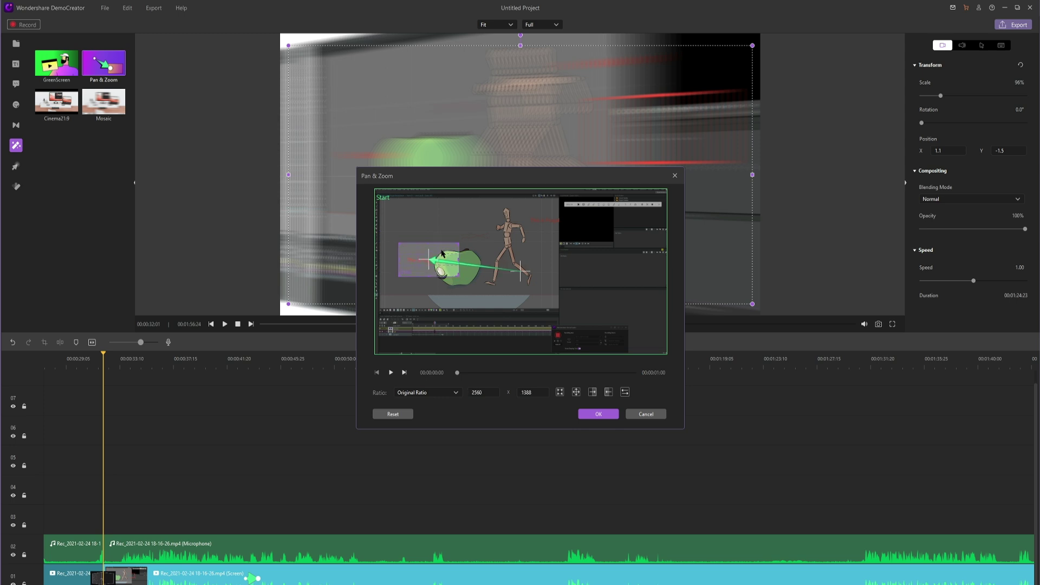
pyautogui.click(596, 414)
pyautogui.click(506, 552)
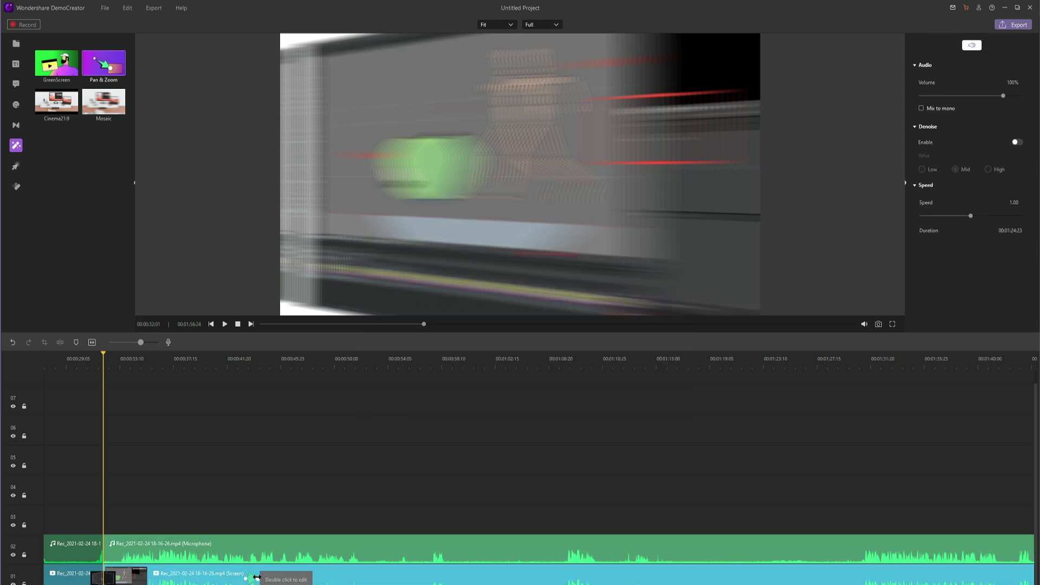
pyautogui.moveTo(257, 577); pyautogui.dragTo(280, 578)
pyautogui.click(259, 549)
pyautogui.click(242, 362)
pyautogui.press('space')
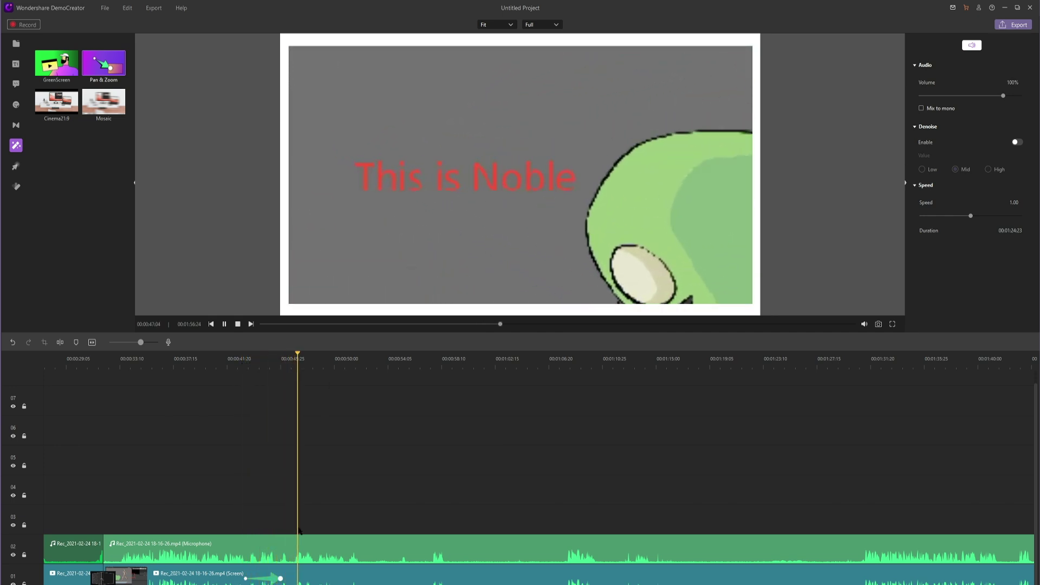
pyautogui.click(306, 577)
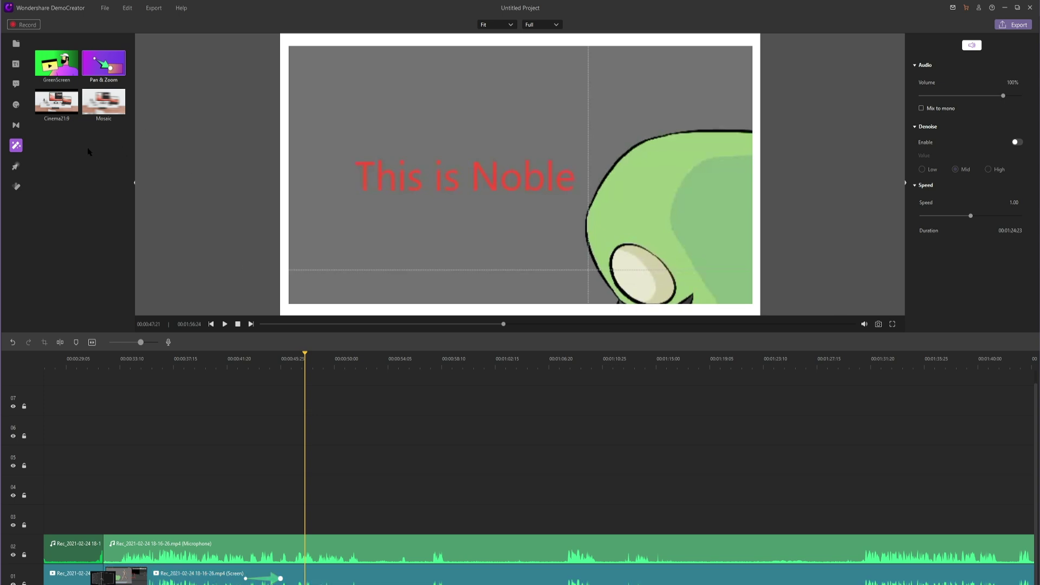
# - Add a second Pan & Zoom ending on the full frame, preview it, and show the media library
pyautogui.moveTo(108, 72)
pyautogui.mouseDown()
pyautogui.moveTo(188, 145)
pyautogui.moveTo(317, 576)
pyautogui.mouseUp()
pyautogui.click(317, 407)
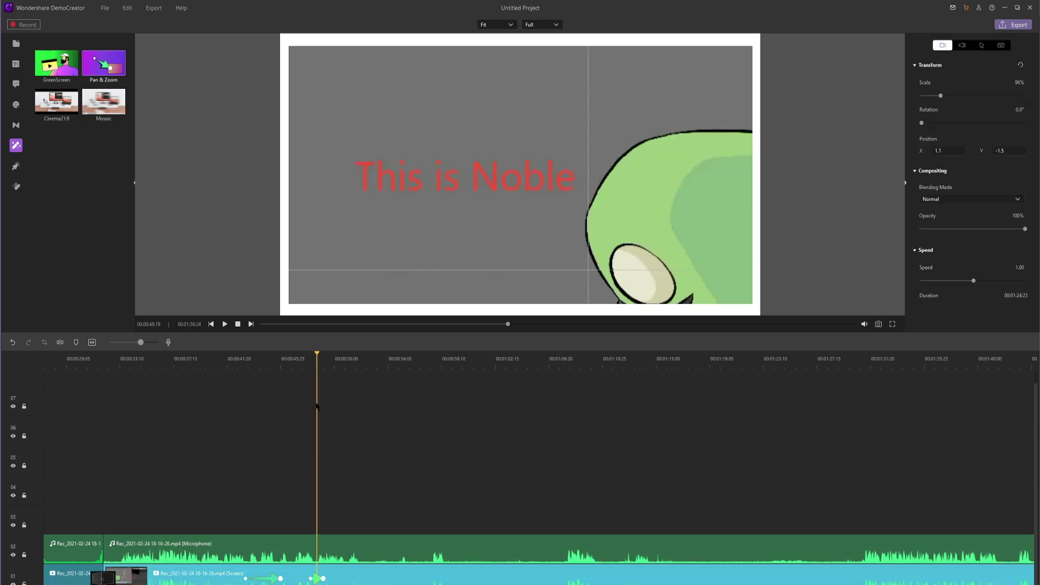
pyautogui.click(316, 580)
pyautogui.doubleClick(319, 579)
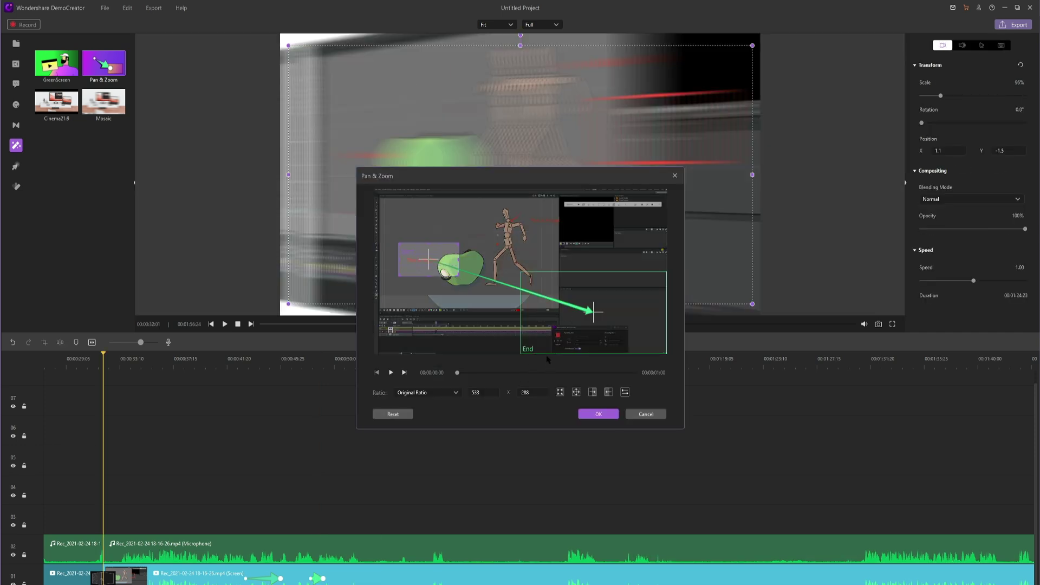
pyautogui.click(546, 350)
pyautogui.moveTo(521, 271); pyautogui.dragTo(358, 196)
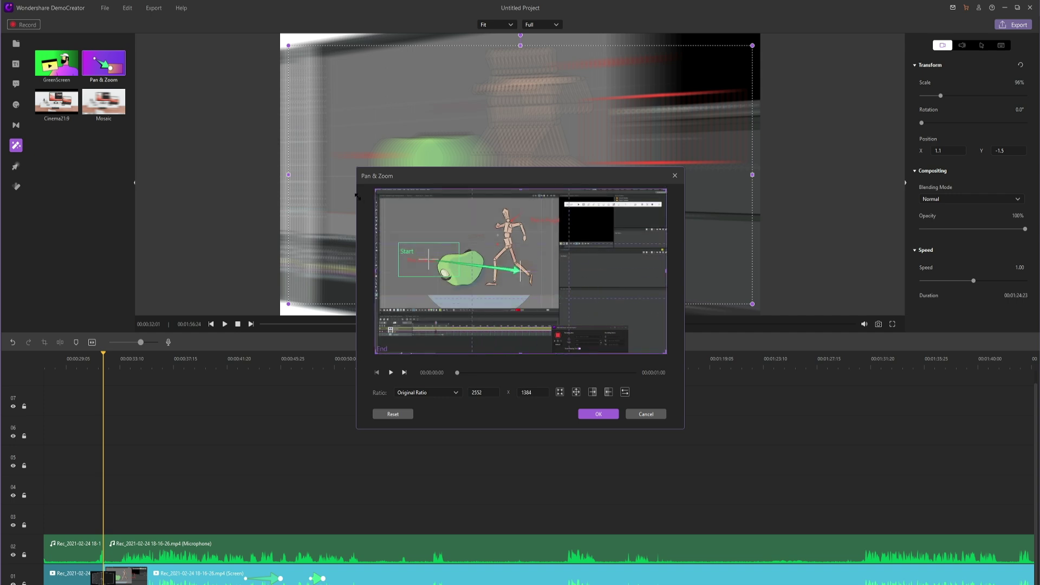
pyautogui.click(415, 265)
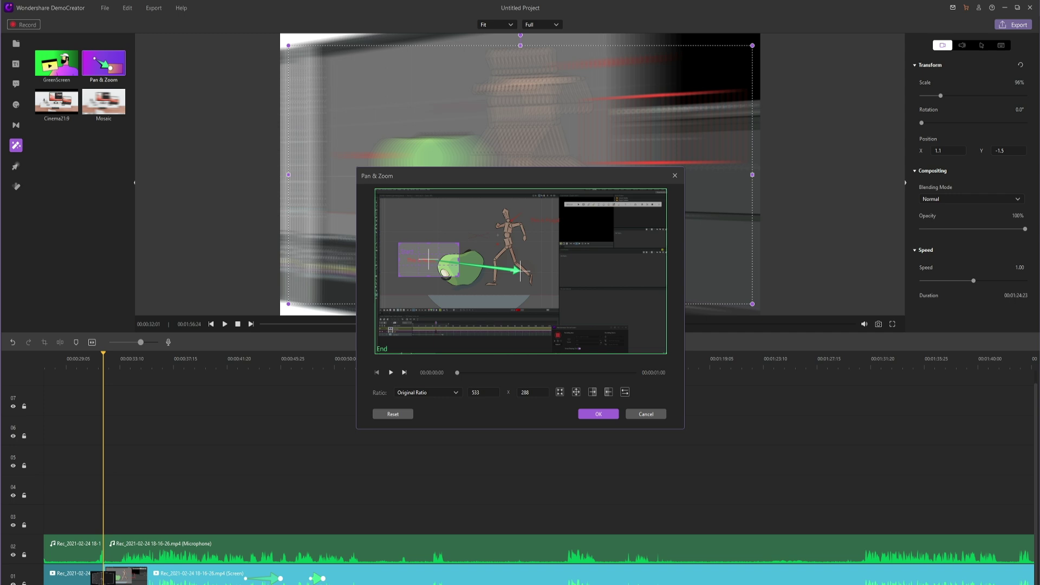
pyautogui.click(598, 414)
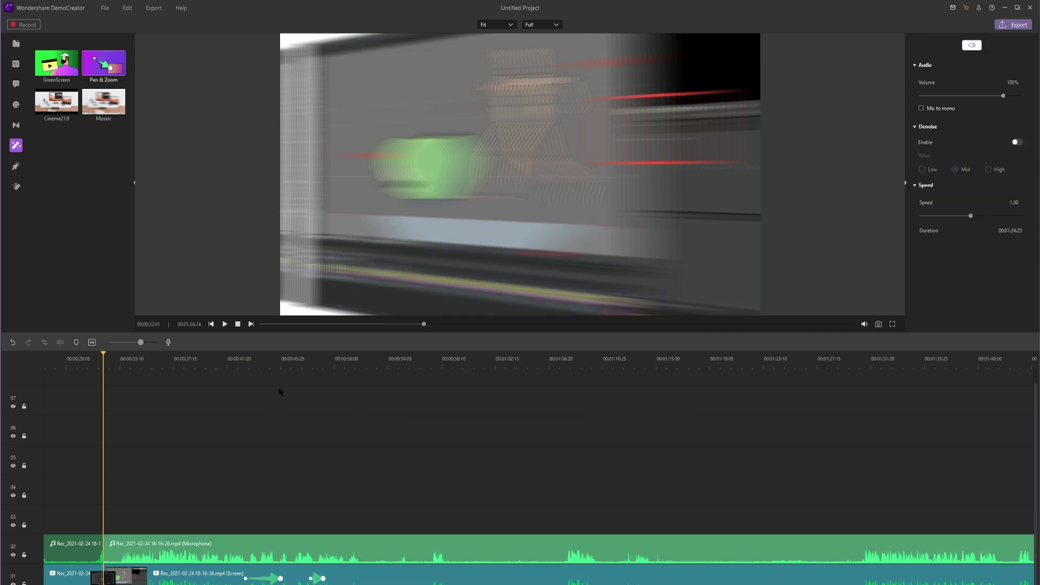
pyautogui.click(280, 379)
pyautogui.click(254, 368)
pyautogui.press('space')
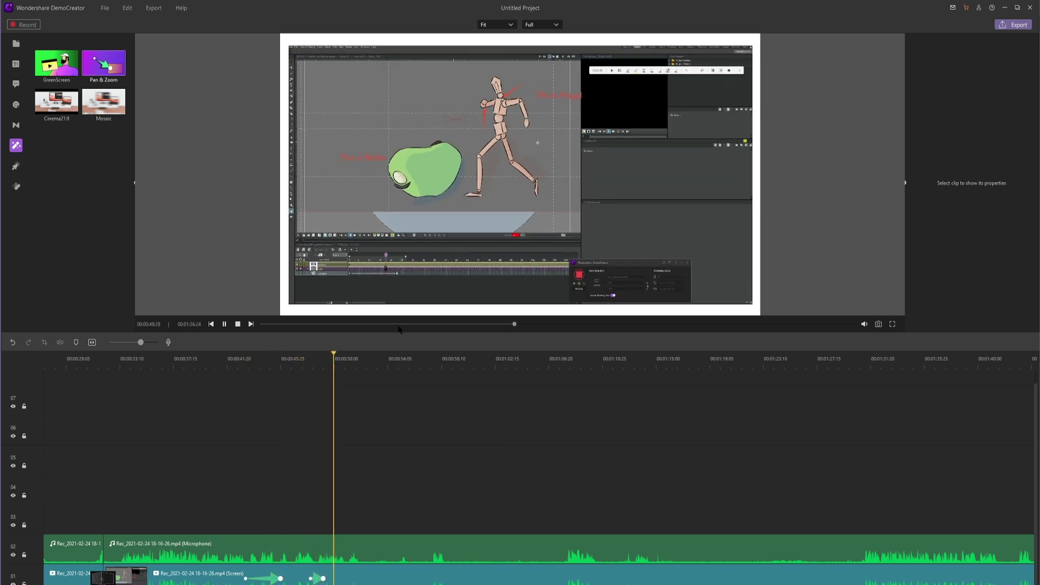
pyautogui.click(16, 43)
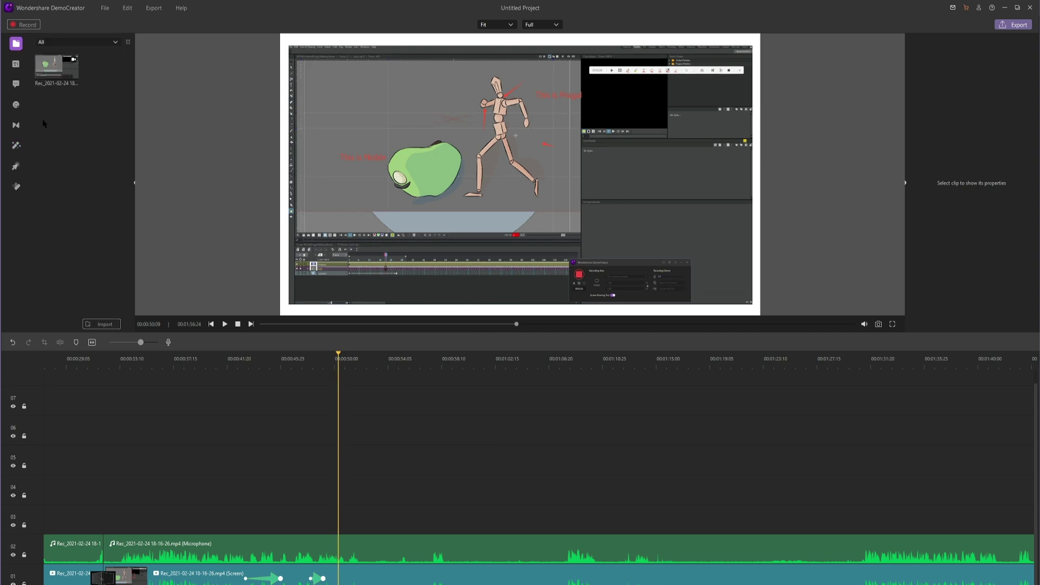
# - Import media files and place Subscribe MP4.mp4 on track 03
pyautogui.rightClick(60, 109)
pyautogui.click(86, 113)
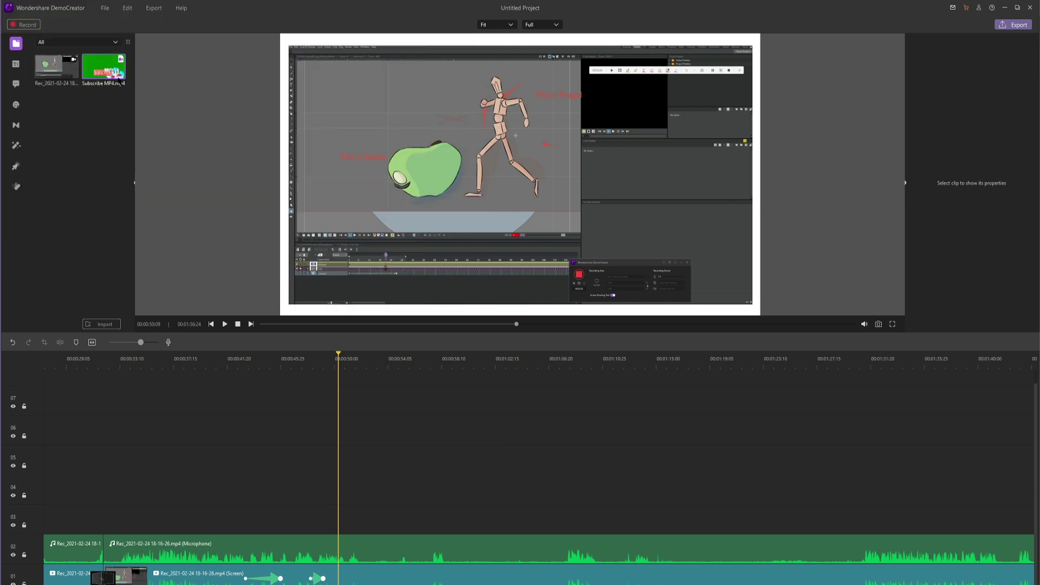
pyautogui.moveTo(103, 67); pyautogui.dragTo(342, 542)
pyautogui.moveTo(340, 384); pyautogui.dragTo(381, 387)
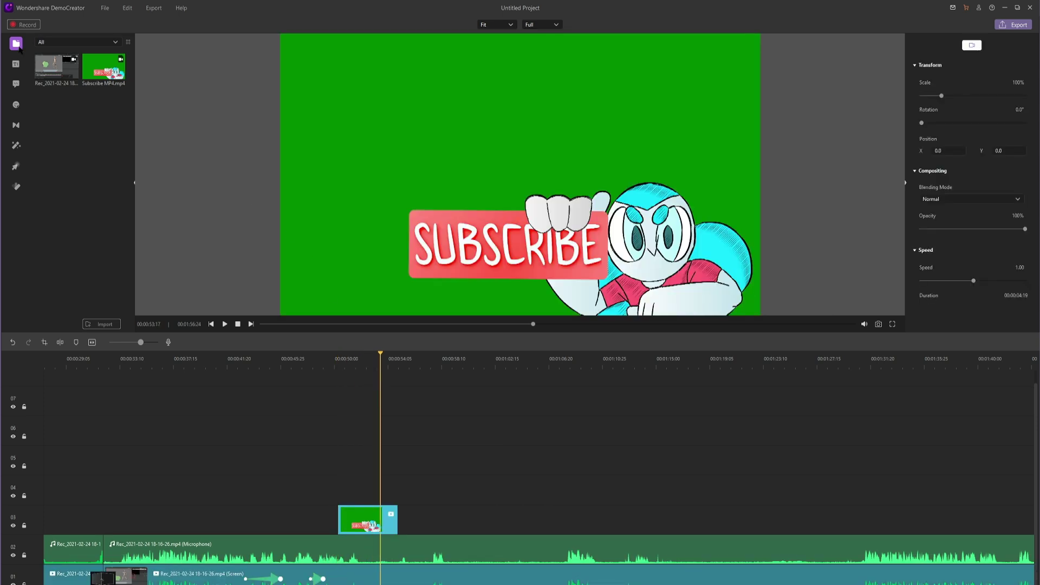
# - Key the Subscribe clip with GreenScreen at Offset -1, Tolerance 100, Edge Thickness -1, and preview
pyautogui.click(15, 145)
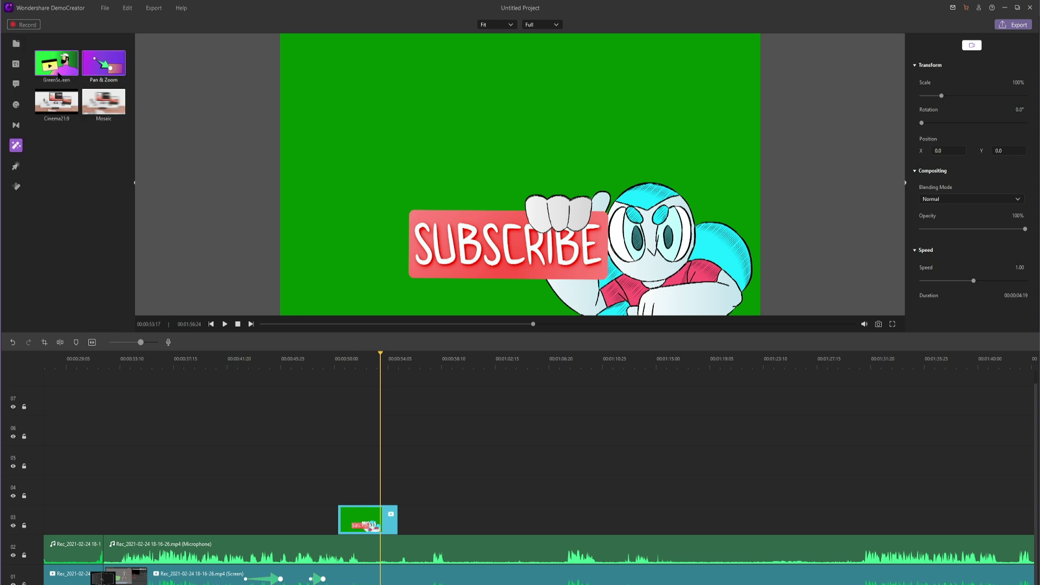
pyautogui.moveTo(57, 63); pyautogui.dragTo(349, 512)
pyautogui.click(365, 363)
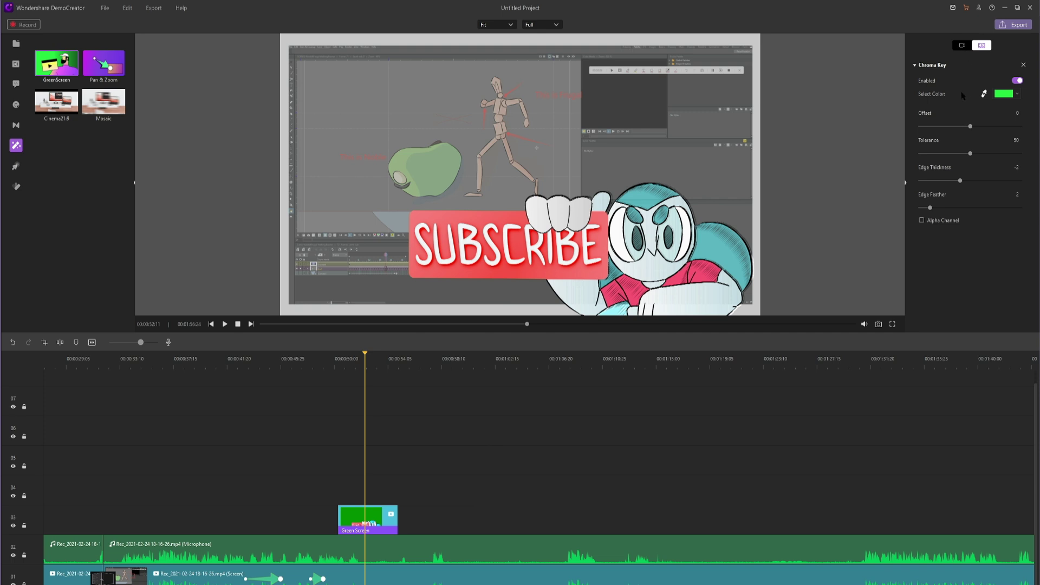
pyautogui.moveTo(970, 126); pyautogui.dragTo(973, 126)
pyautogui.click(971, 126)
pyautogui.click(969, 126)
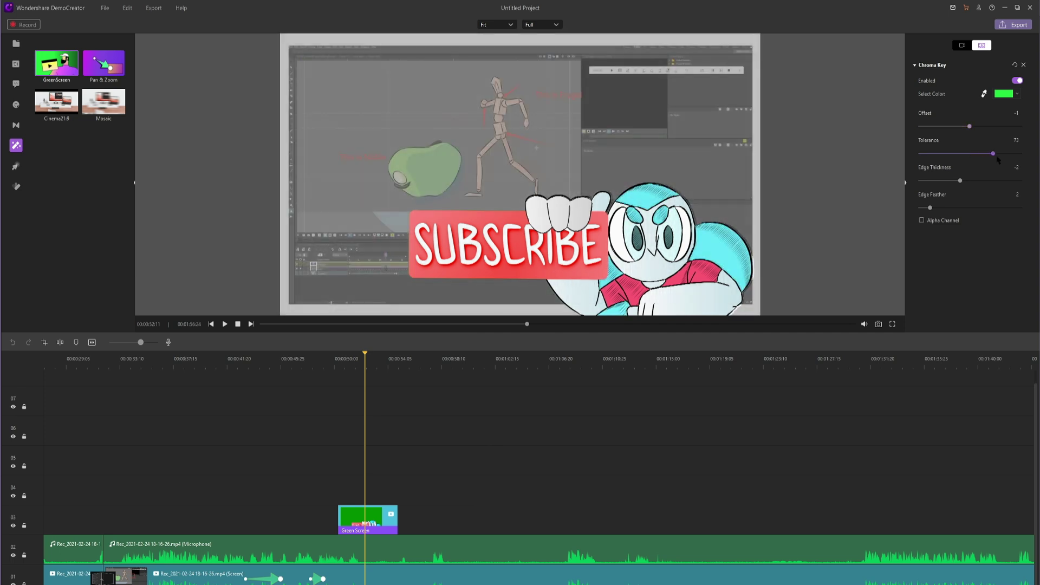
pyautogui.click(1020, 153)
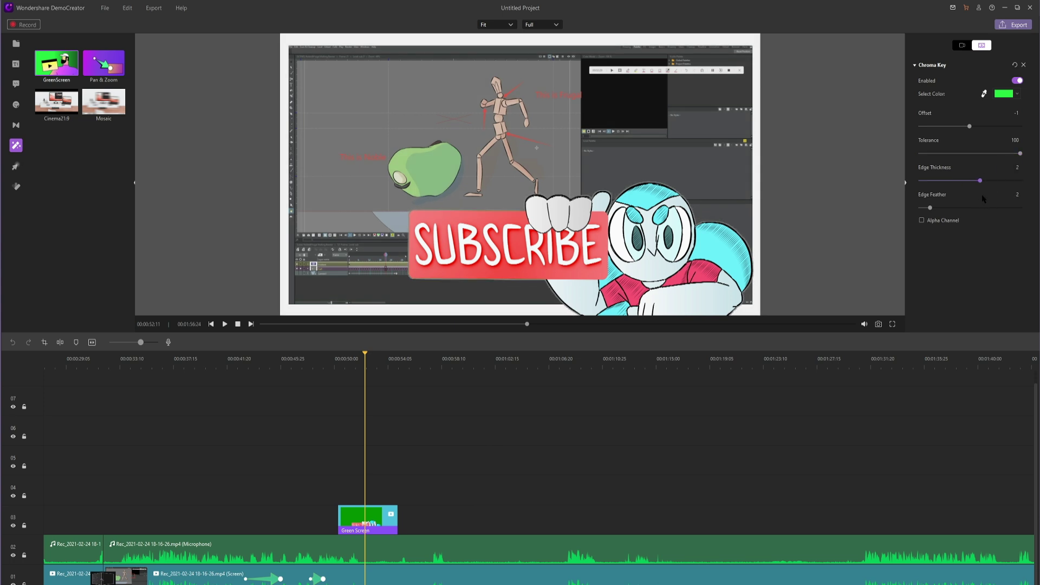
pyautogui.click(964, 180)
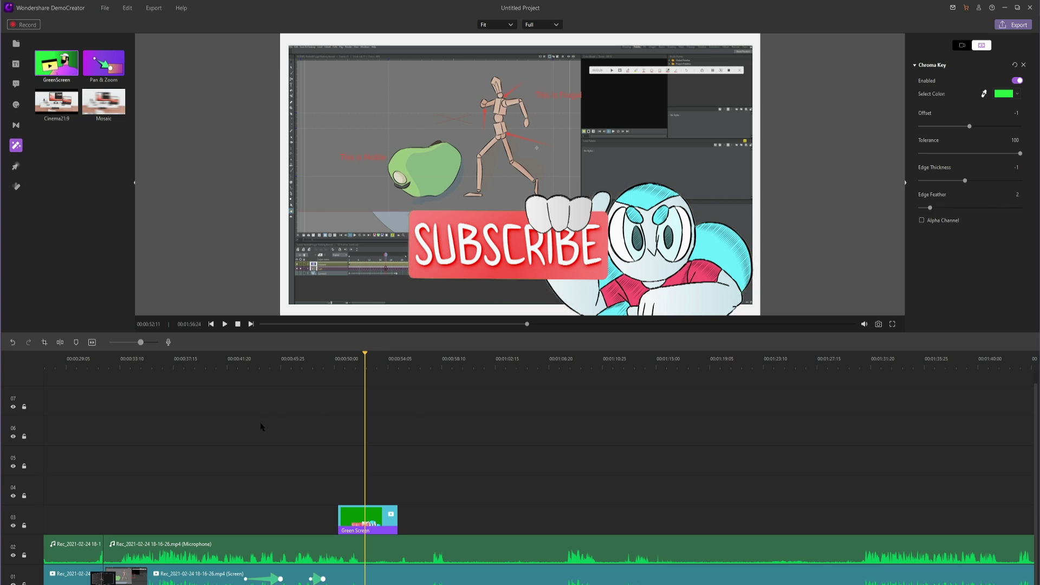
pyautogui.moveTo(367, 364); pyautogui.dragTo(341, 363)
pyautogui.press('space')
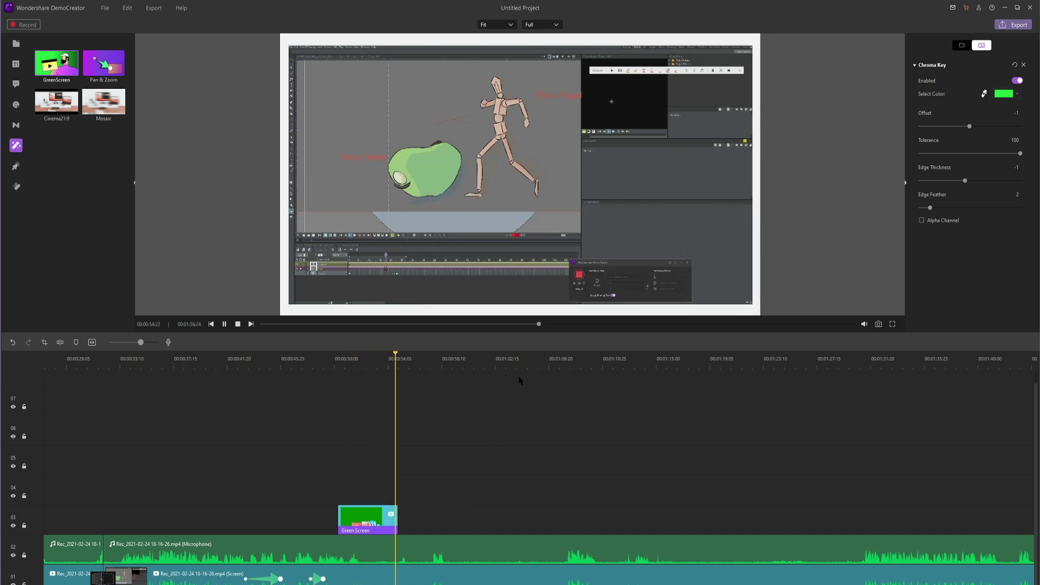
pyautogui.press('space')
# - Add a Mosaic clip on track 03, move its box, and put music_zapsplat_win_city.wav on track 08
pyautogui.moveTo(104, 102); pyautogui.dragTo(412, 522)
pyautogui.moveTo(537, 217); pyautogui.dragTo(662, 293)
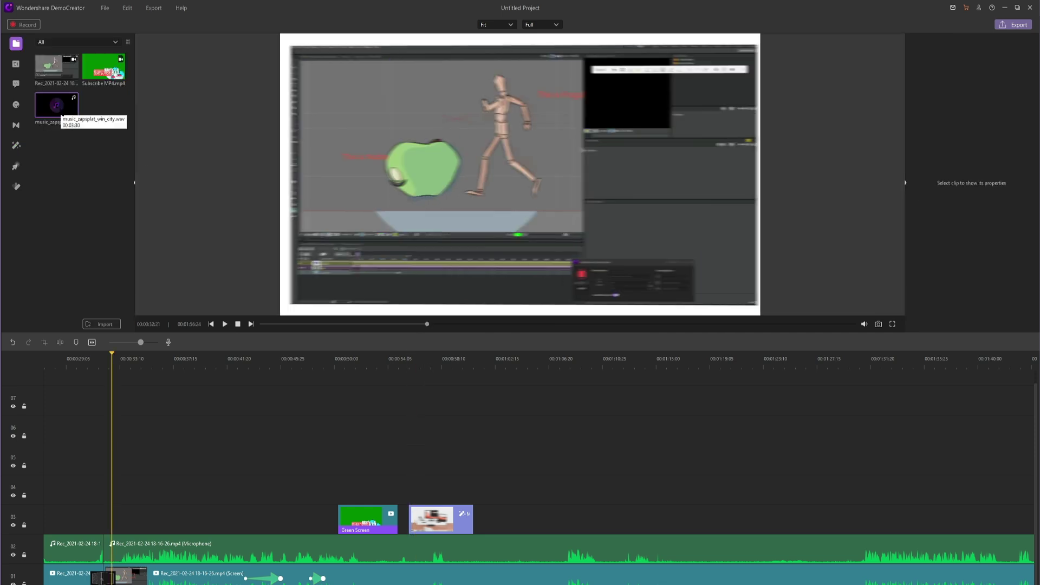
pyautogui.moveTo(58, 106); pyautogui.dragTo(96, 396)
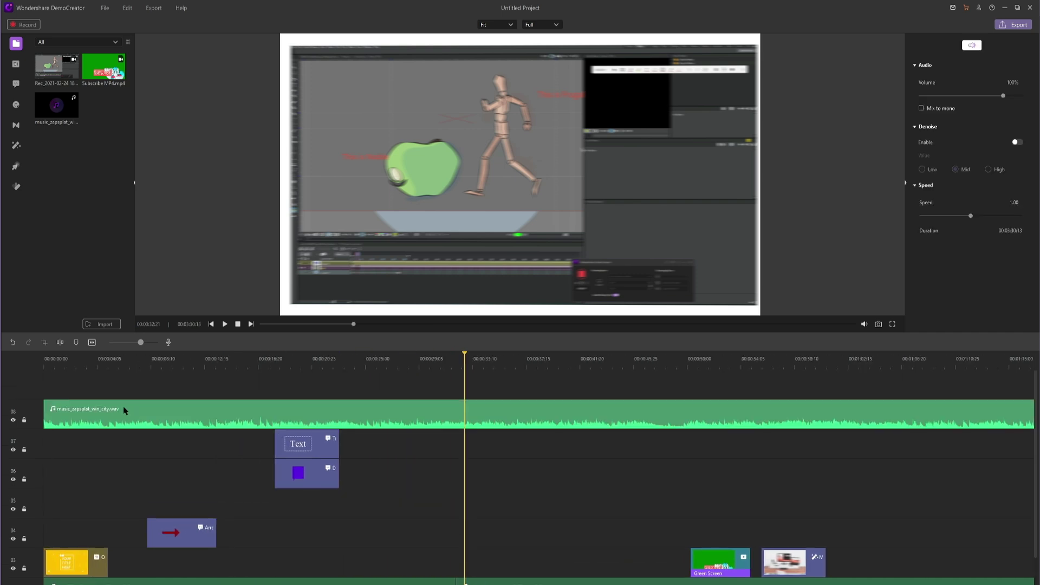
# - Pick an option from the music clip's context menu, then play the project from the start
pyautogui.rightClick(62, 417)
pyautogui.click(87, 471)
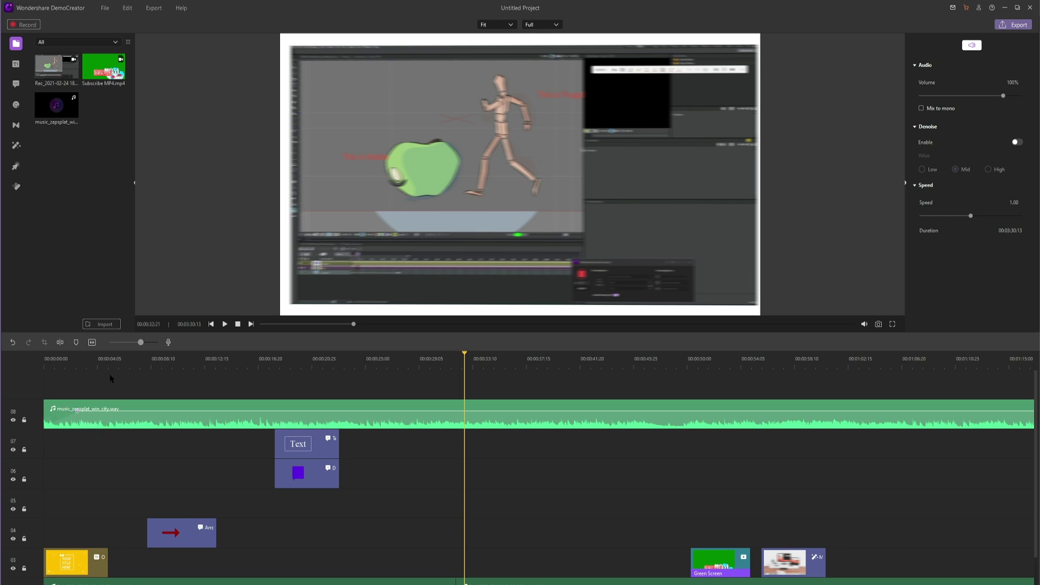
pyautogui.click(57, 364)
pyautogui.moveTo(57, 364)
pyautogui.mouseDown()
pyautogui.moveTo(49, 364)
pyautogui.moveTo(68, 364)
pyautogui.moveTo(46, 364)
pyautogui.mouseUp()
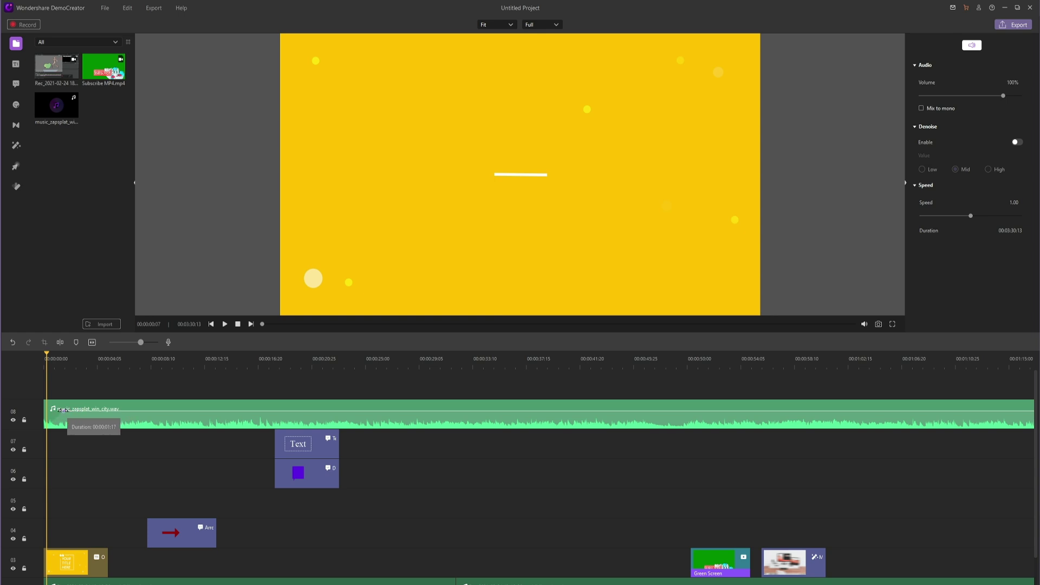
pyautogui.moveTo(48, 362); pyautogui.dragTo(43, 357)
pyautogui.press('space')
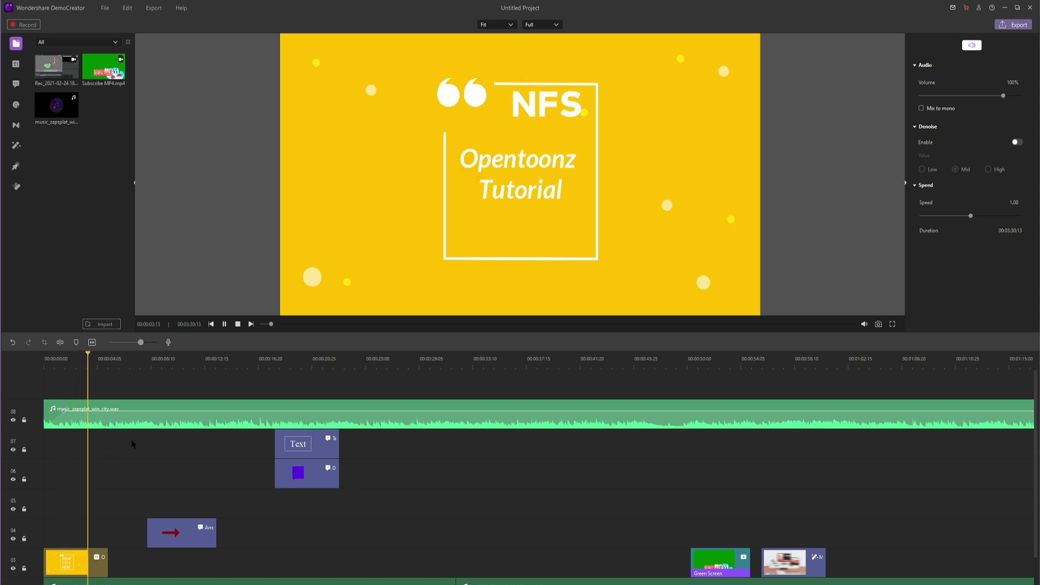
pyautogui.press('space')
# - Drag the music clip's fade-out handle far left to make a long fade-out
pyautogui.scroll(-2, 429, 448)
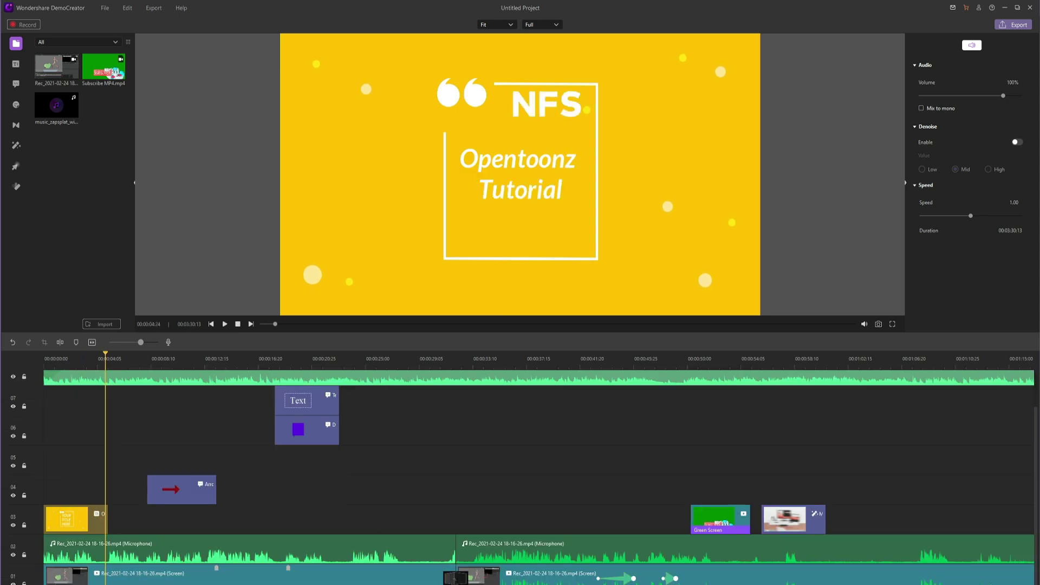
pyautogui.hscroll(10, 569, 423)
pyautogui.scroll(2, 568, 423)
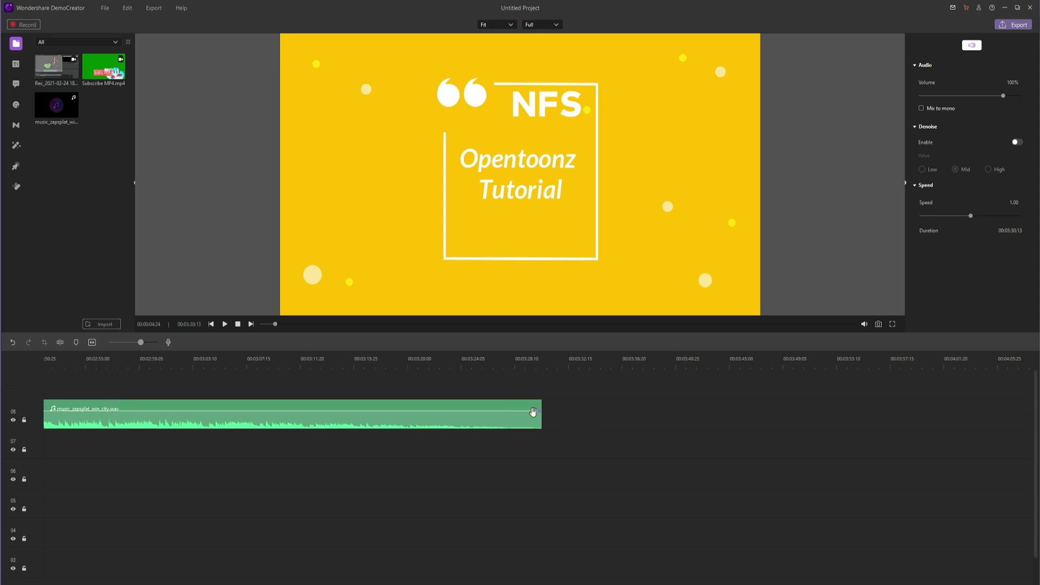
pyautogui.moveTo(542, 411); pyautogui.dragTo(236, 412)
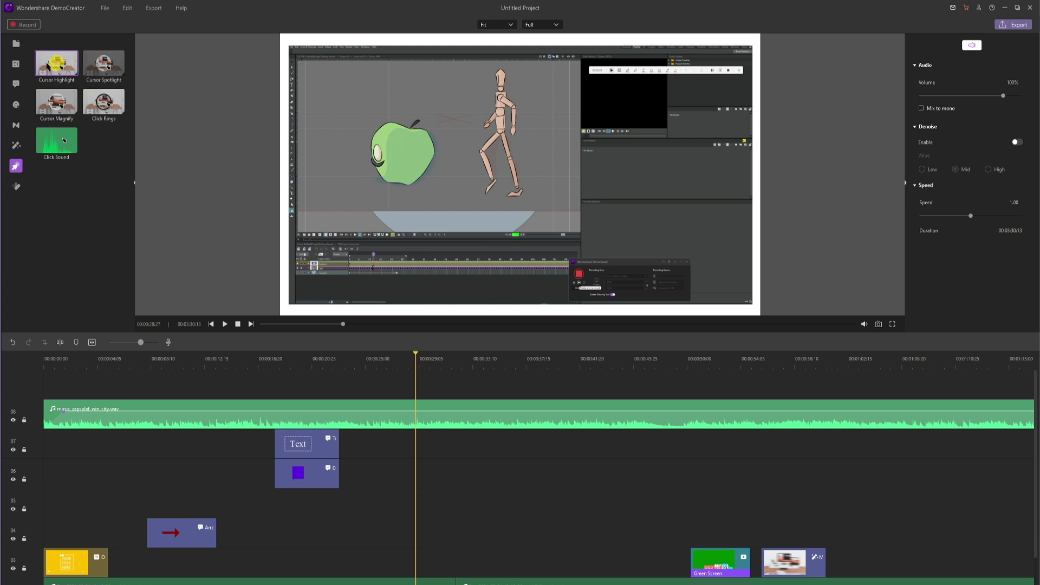
# - Drag an effect onto the clip, preview playback, and check the keystroke and cursor settings
pyautogui.moveTo(47, 65); pyautogui.dragTo(427, 578)
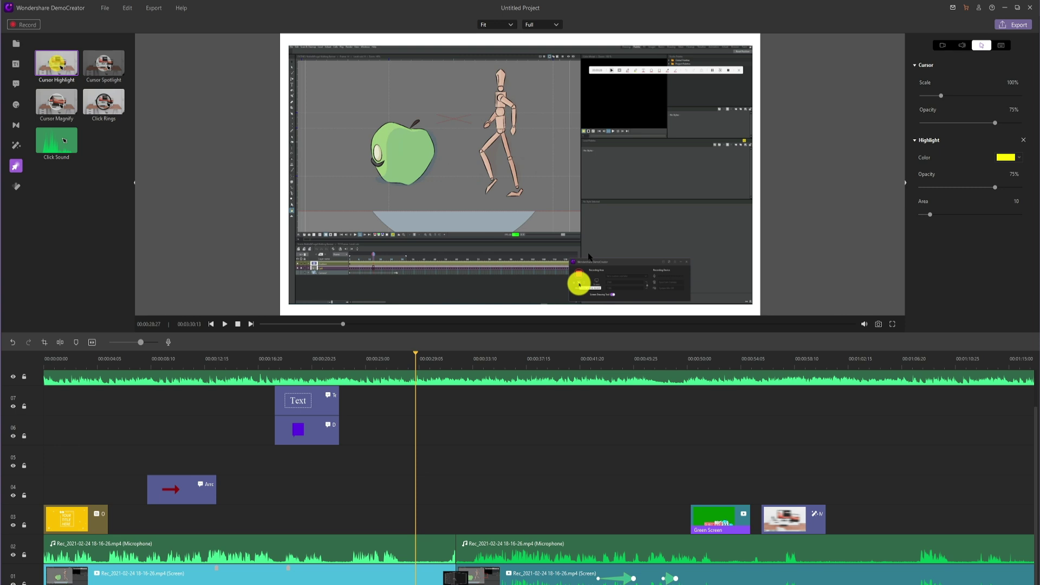
pyautogui.press('space')
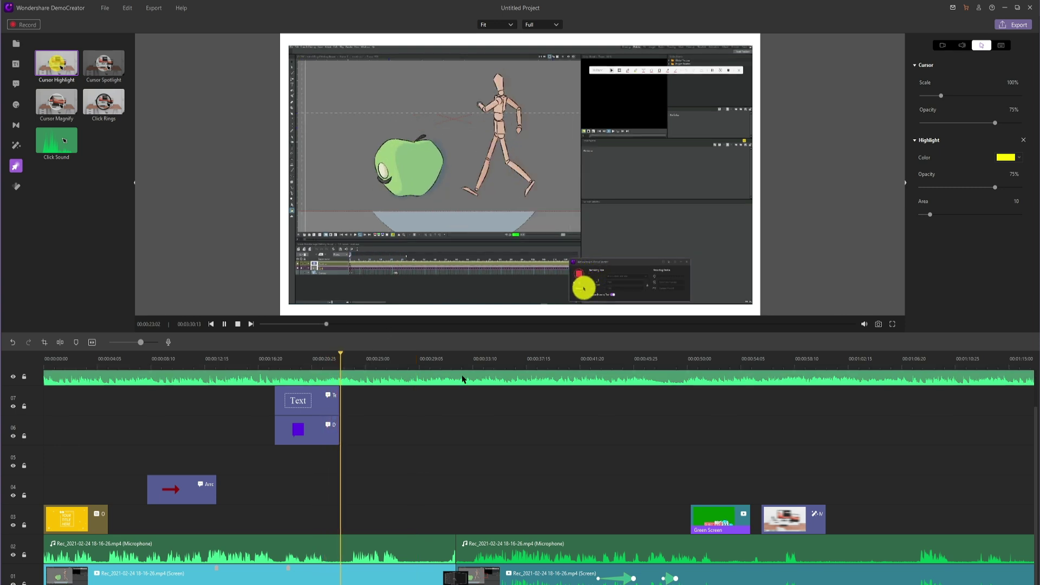
pyautogui.press('space')
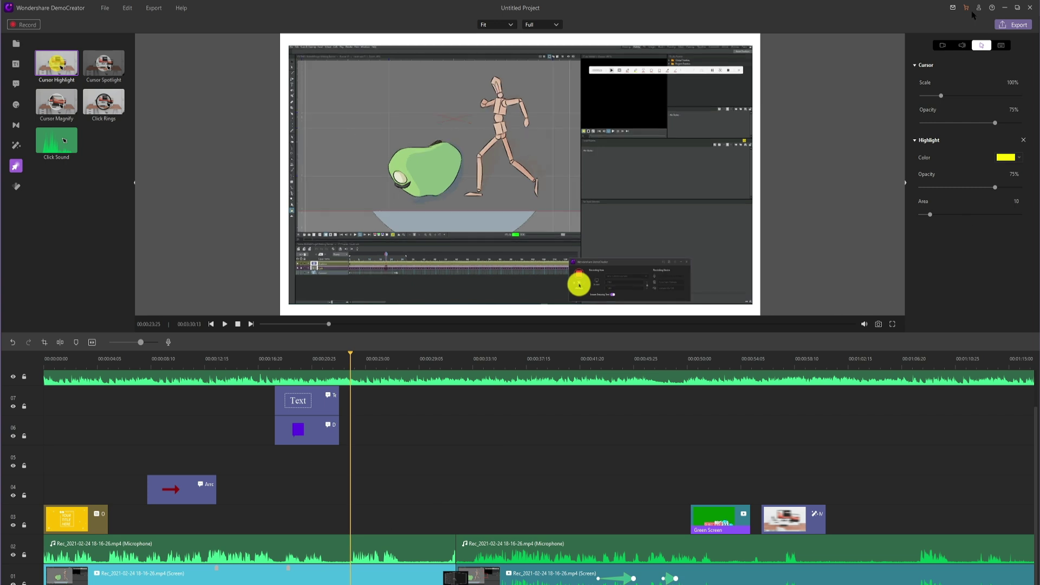
pyautogui.click(1001, 45)
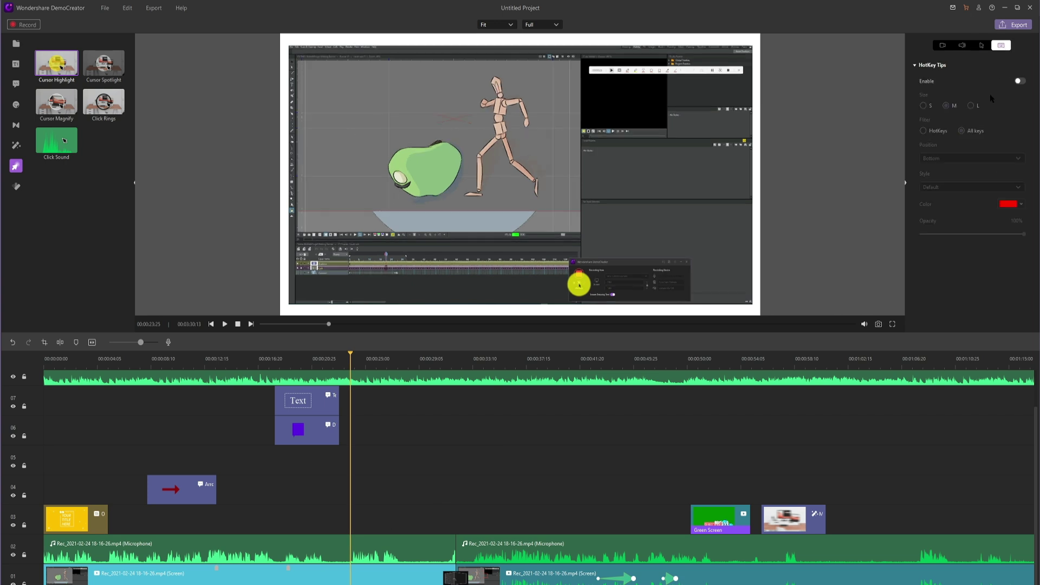
pyautogui.click(982, 47)
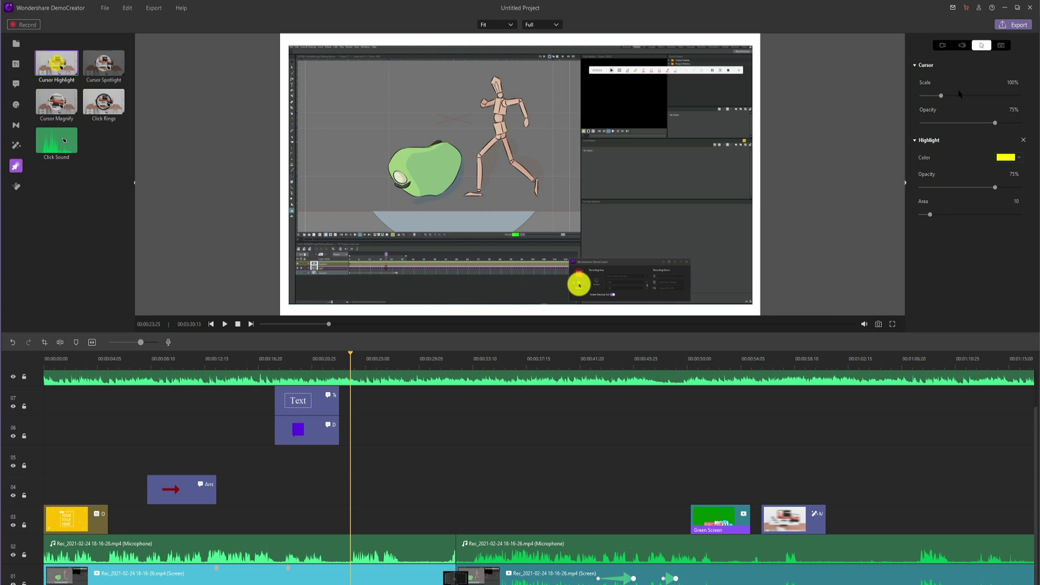
# - Replace the yellow Cursor Highlight with Cursor Magnify on the screen clip and preview around 0:24
pyautogui.click(1023, 140)
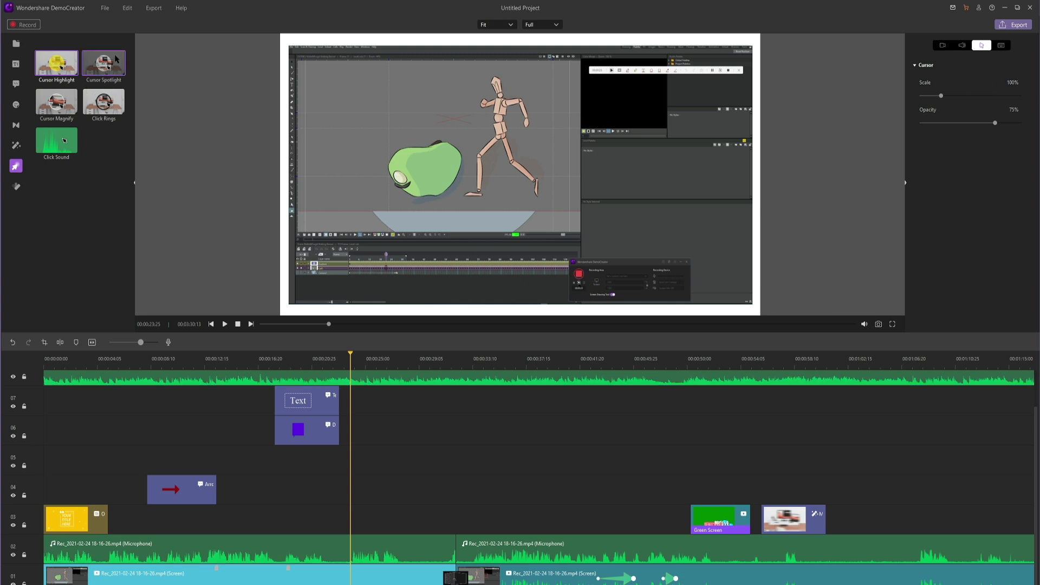
pyautogui.moveTo(56, 101); pyautogui.dragTo(371, 565)
pyautogui.press('space')
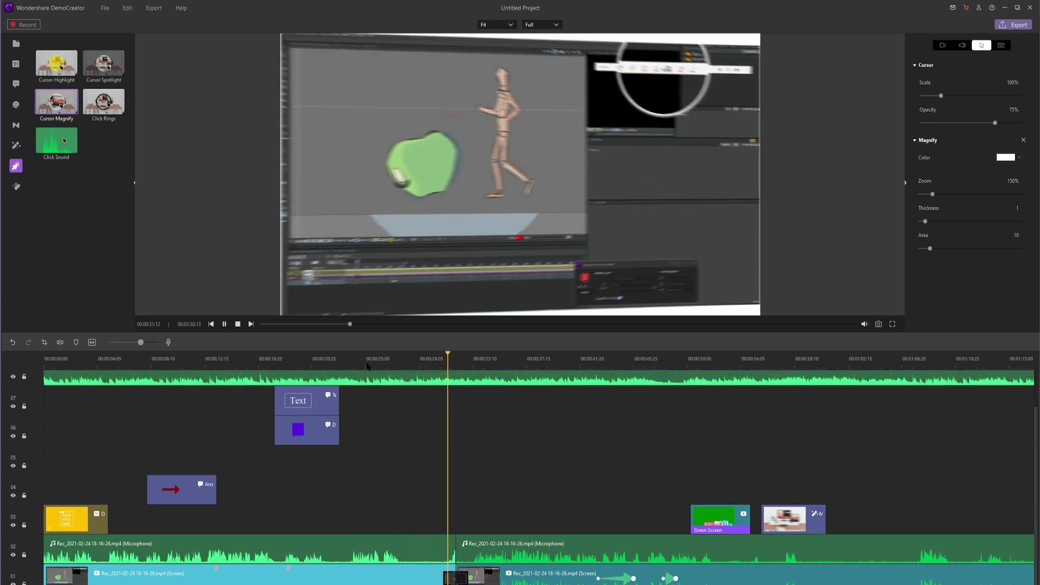
pyautogui.click(355, 360)
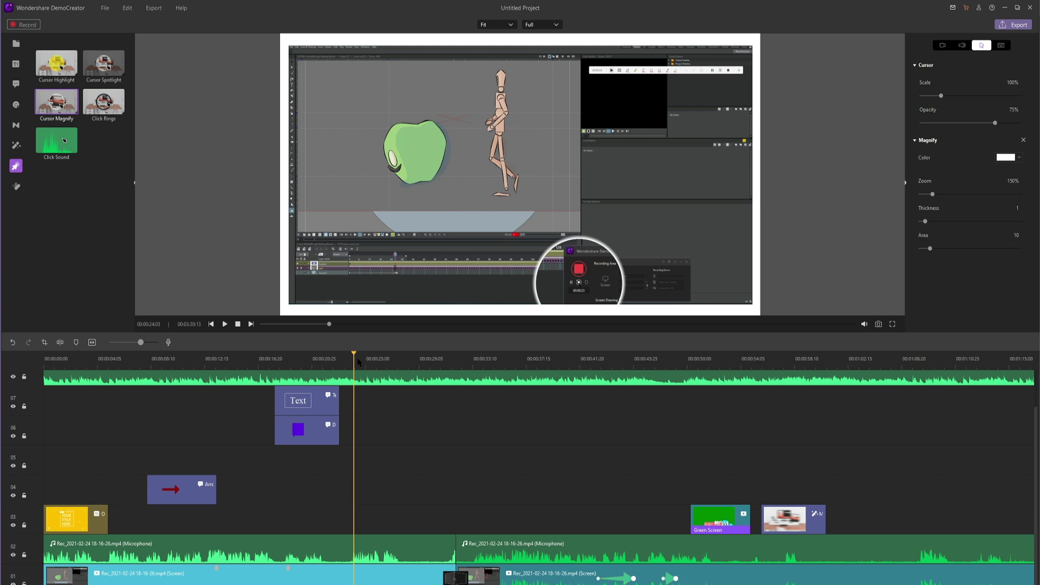
pyautogui.press('space')
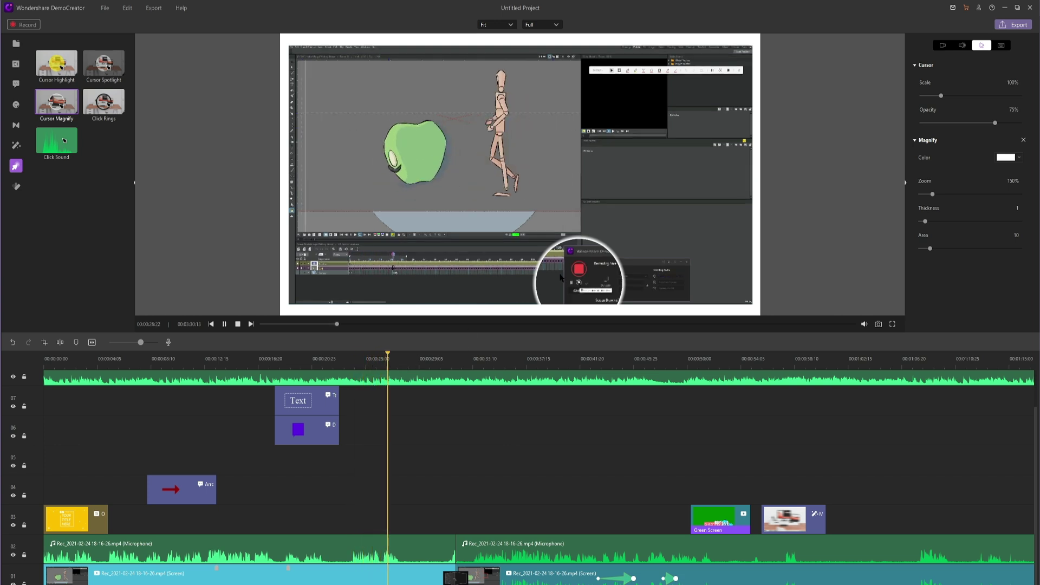
pyautogui.press('space')
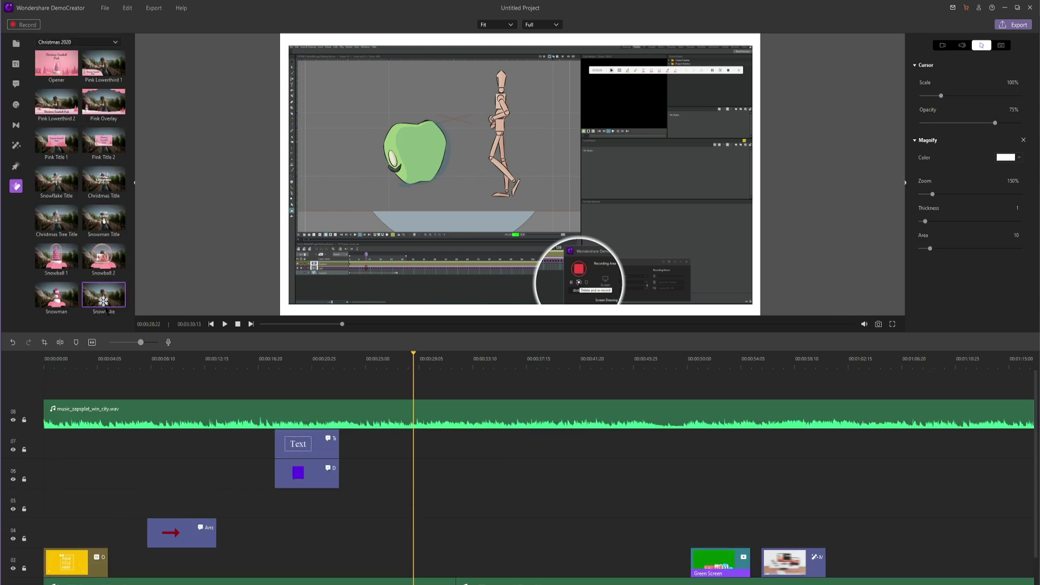
# - Place the Snowflake template on a new track at the playhead and preview it from about 0:27
pyautogui.moveTo(106, 310); pyautogui.dragTo(423, 393)
pyautogui.moveTo(413, 355); pyautogui.dragTo(445, 358)
pyautogui.click(399, 359)
pyautogui.press('space')
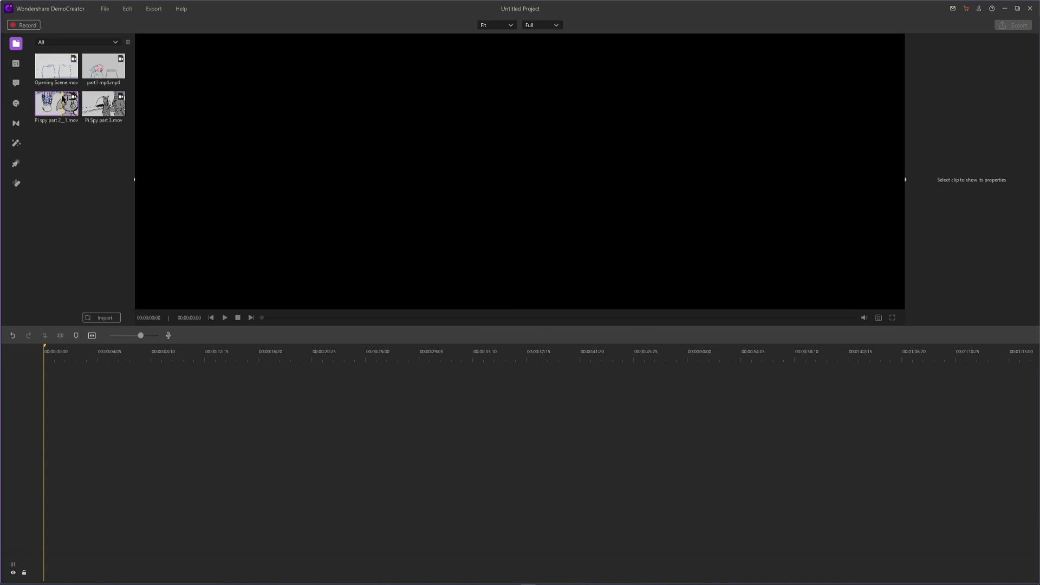
# - In File > Project Settings, choose 1920 x 1080 (Full HD) resolution and 24.00 fps
pyautogui.click(104, 8)
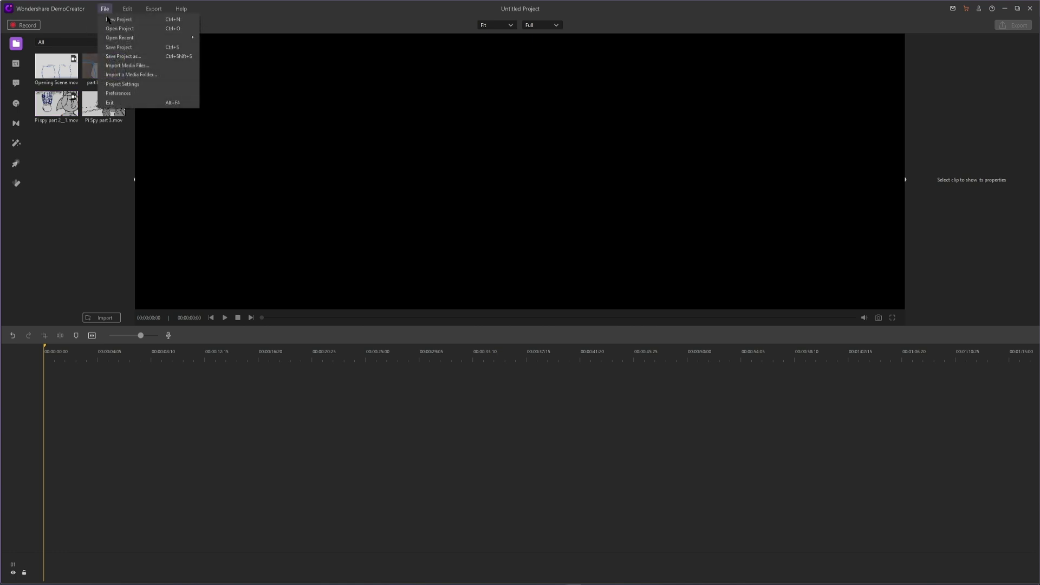
pyautogui.click(132, 85)
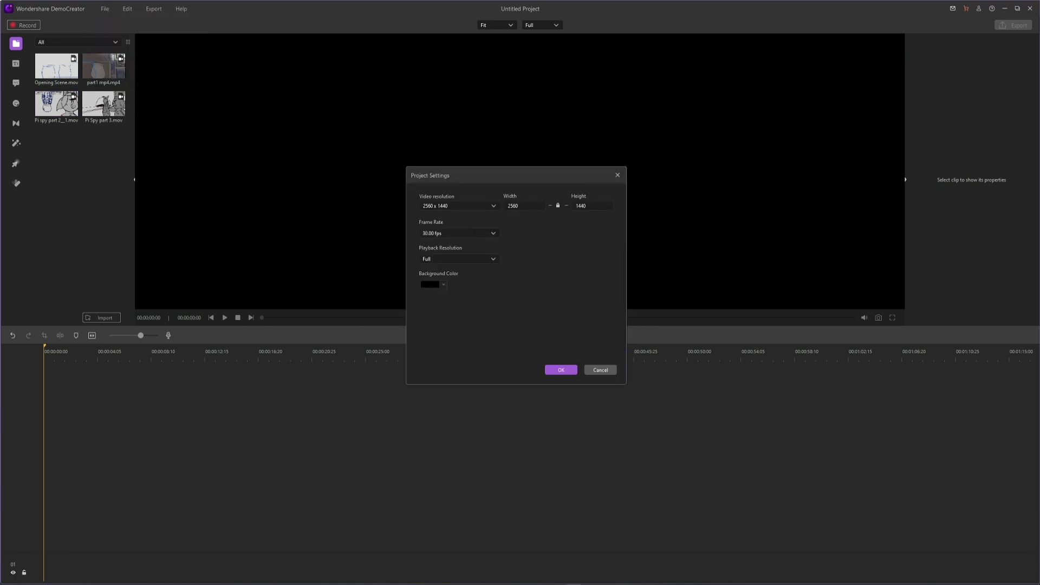
pyautogui.click(493, 206)
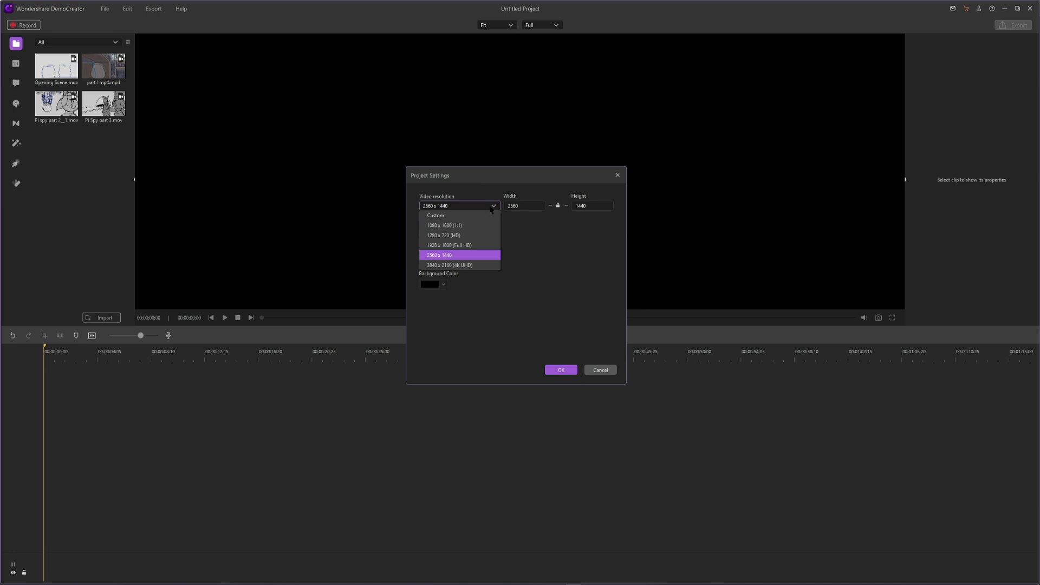
pyautogui.click(489, 245)
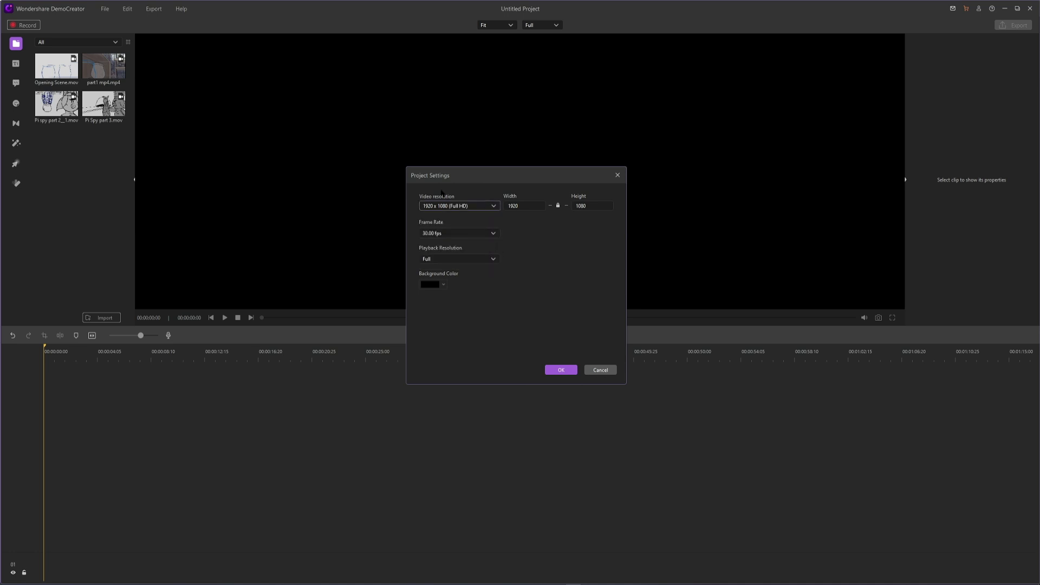
pyautogui.click(477, 233)
pyautogui.click(490, 254)
pyautogui.click(559, 370)
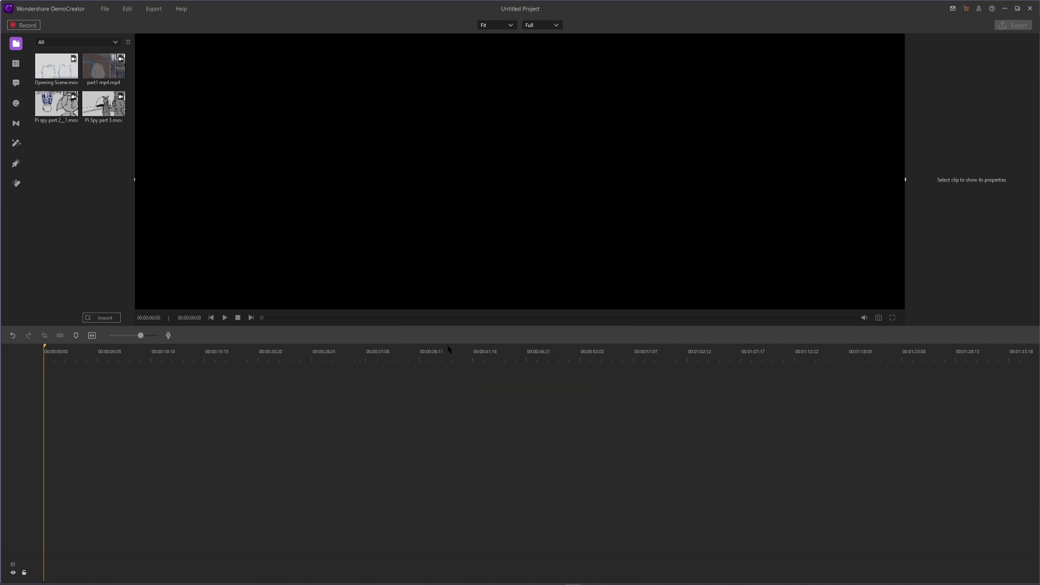
# - Drag all four storyboard clips onto the timeline, then scrub back to the castle frame near 0:00:23
pyautogui.moveTo(101, 141); pyautogui.dragTo(49, 522)
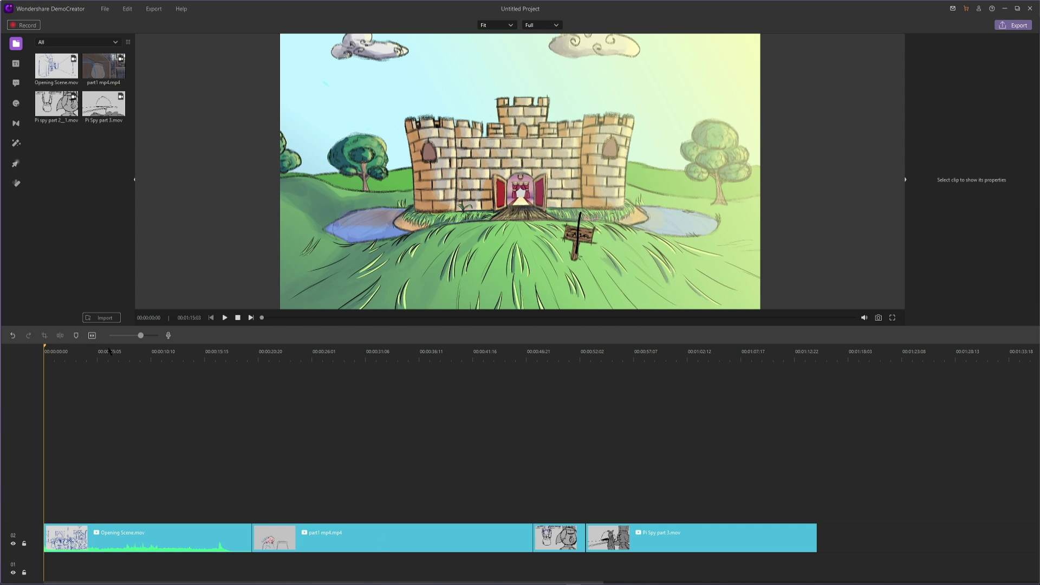
pyautogui.click(74, 488)
pyautogui.click(92, 491)
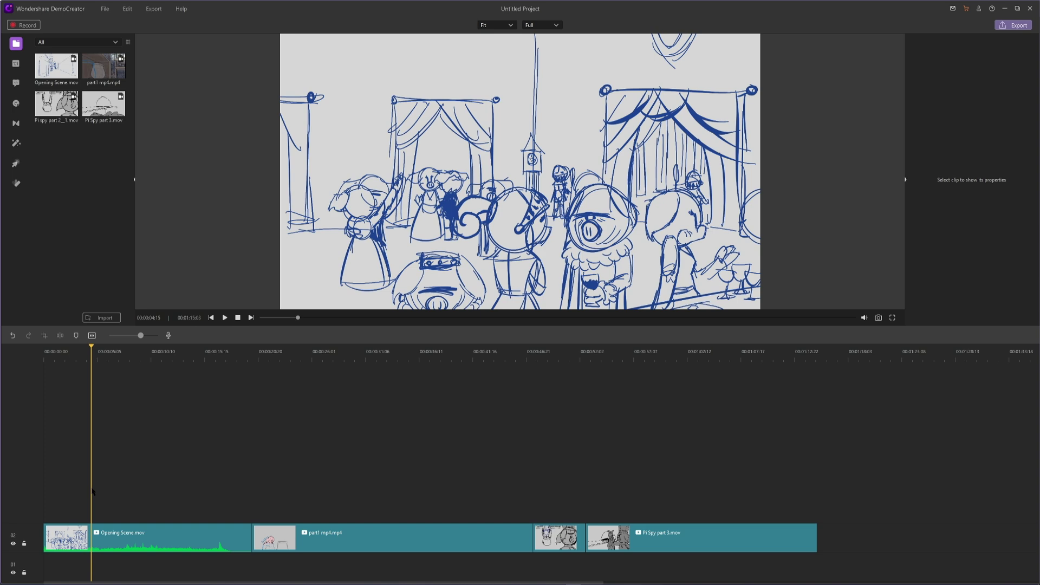
pyautogui.moveTo(92, 492); pyautogui.dragTo(44, 497)
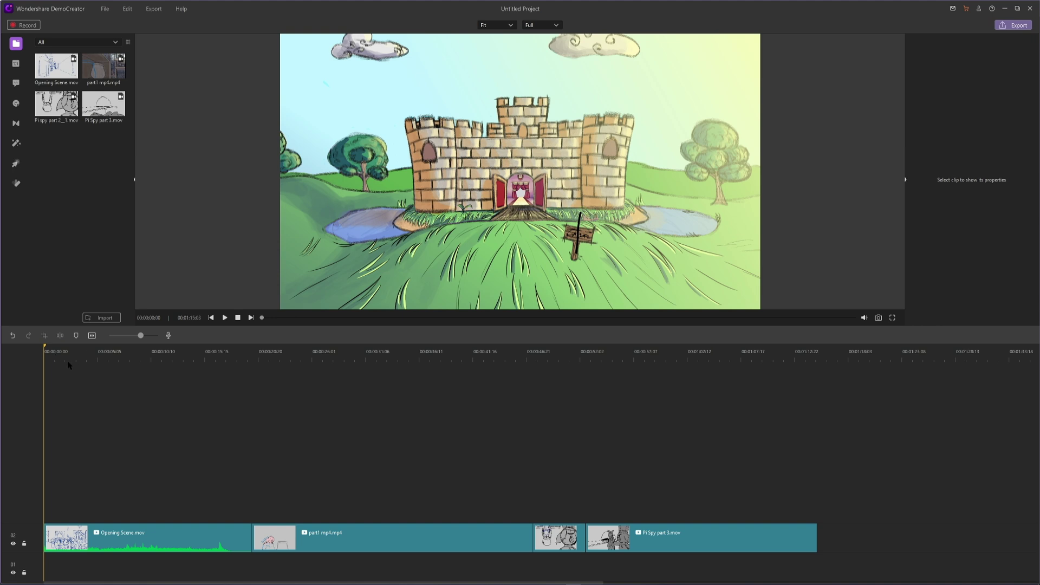
pyautogui.moveTo(45, 361); pyautogui.dragTo(54, 359)
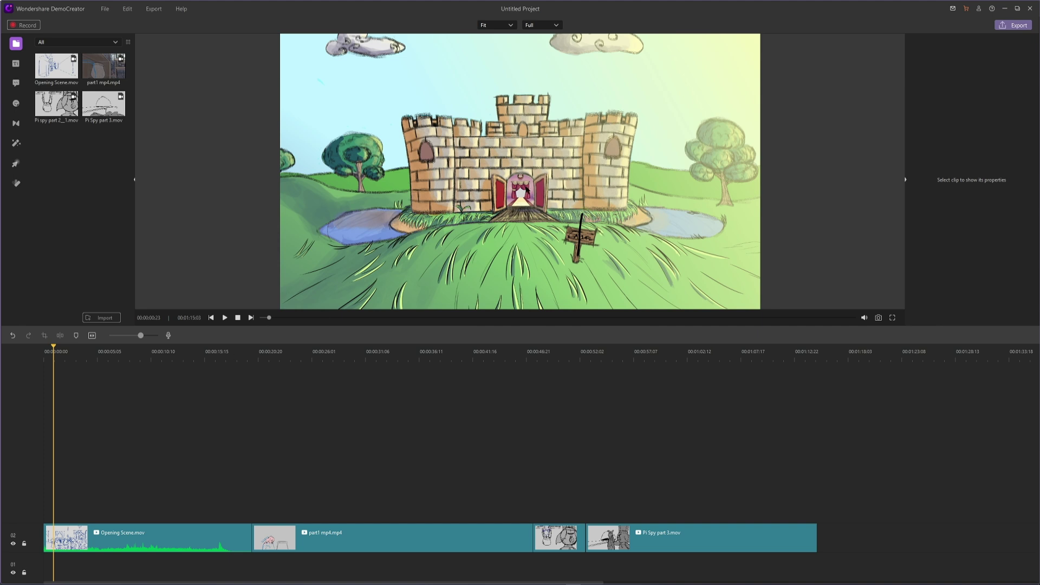
# - Add a text annotation over the castle and change its wording to 'Fix this'
pyautogui.click(14, 63)
pyautogui.click(15, 82)
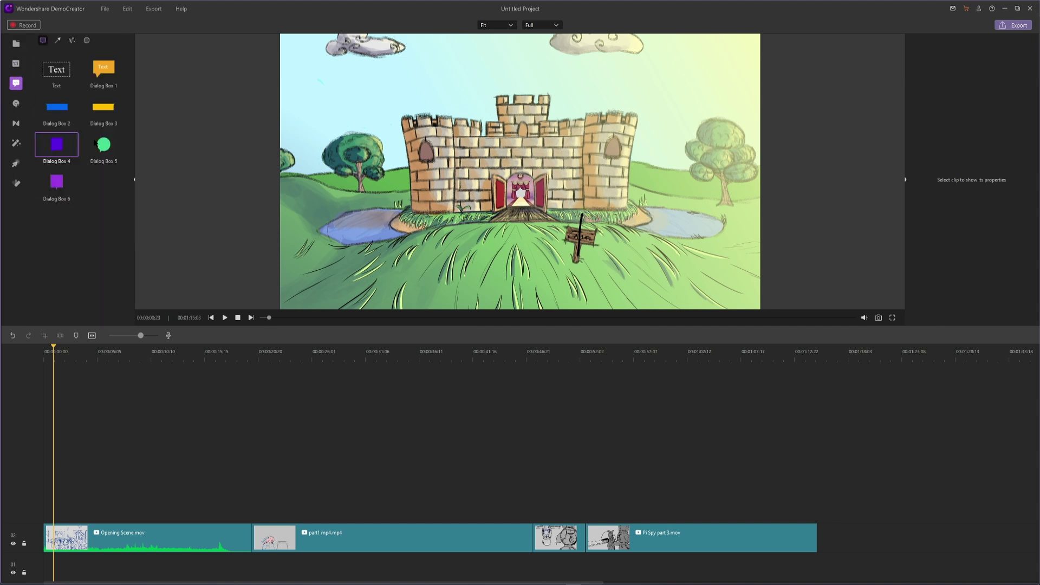
pyautogui.moveTo(62, 76)
pyautogui.mouseDown()
pyautogui.moveTo(515, 163)
pyautogui.moveTo(533, 236)
pyautogui.mouseUp()
pyautogui.doubleClick(546, 179)
pyautogui.press('BackSpace')
pyautogui.write('Fix To')
pyautogui.press('BackSpace')
pyautogui.write('his')
pyautogui.press('BackSpace')
pyautogui.press('BackSpace')
pyautogui.press('BackSpace')
pyautogui.press('BackSpace')
pyautogui.press('BackSpace')
pyautogui.write('this')
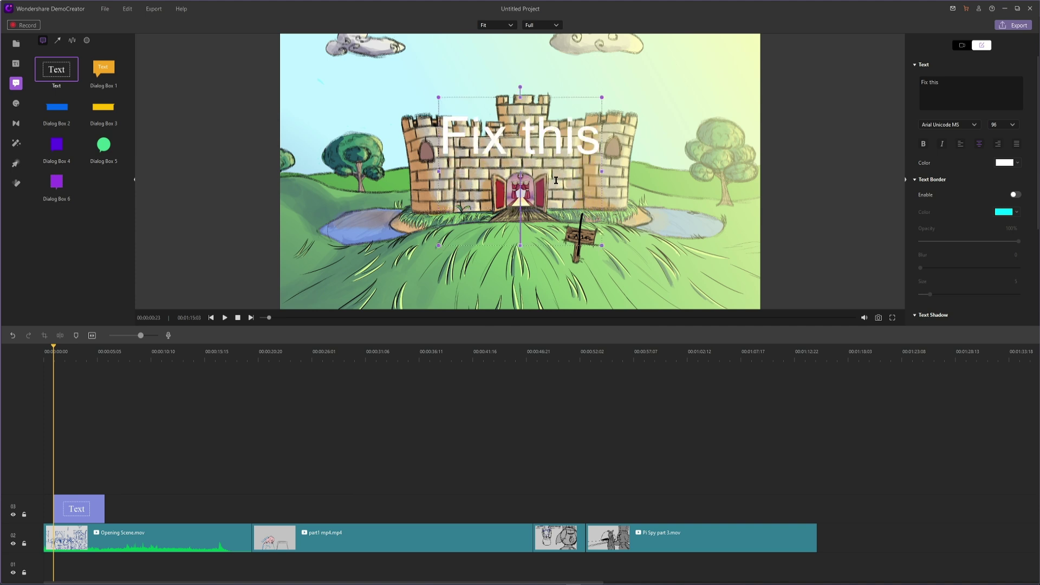
# - Make the title text black with a white Text Border
pyautogui.click(1006, 162)
pyautogui.click(986, 201)
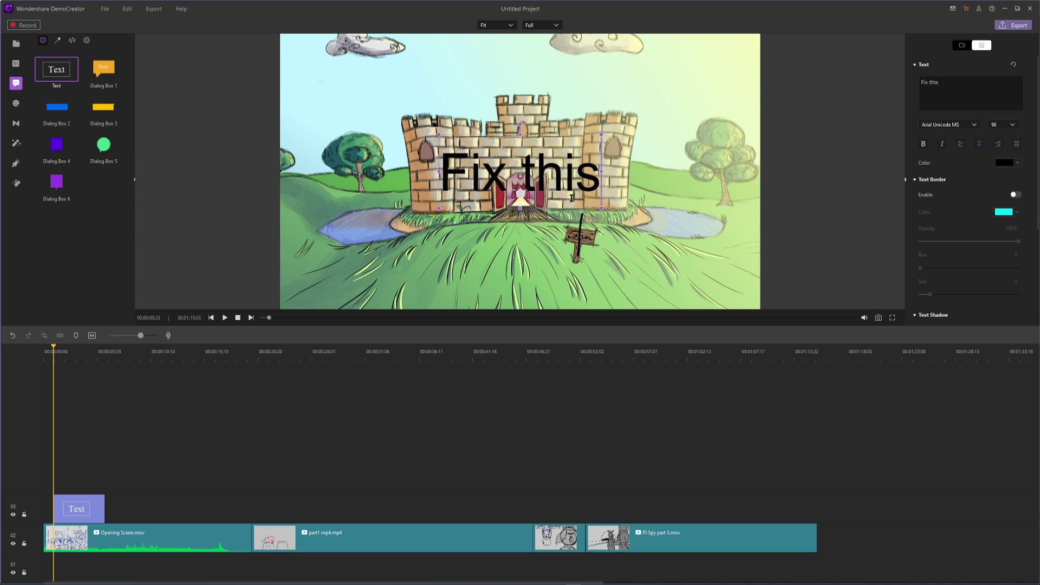
pyautogui.click(1015, 195)
pyautogui.click(1016, 212)
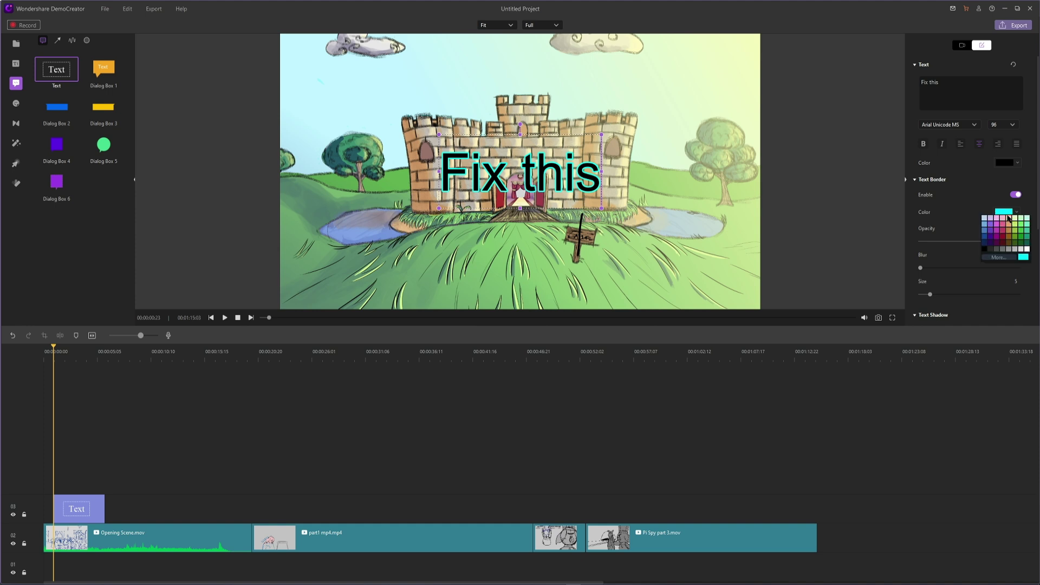
pyautogui.click(1027, 249)
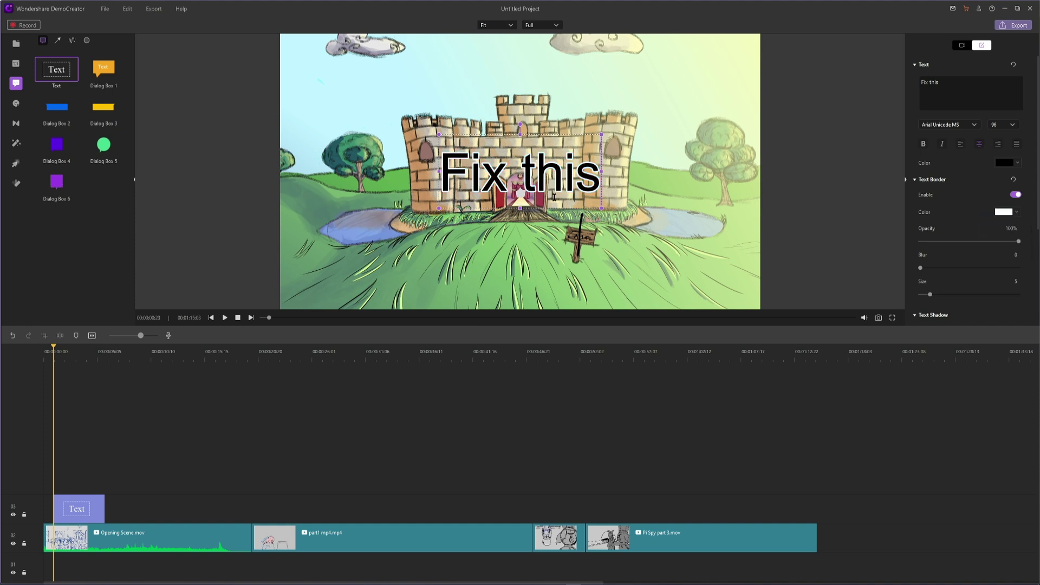
# - Add a red Sketch_Curved Arrow and a purple Dialog Box 4 over the video
pyautogui.click(58, 41)
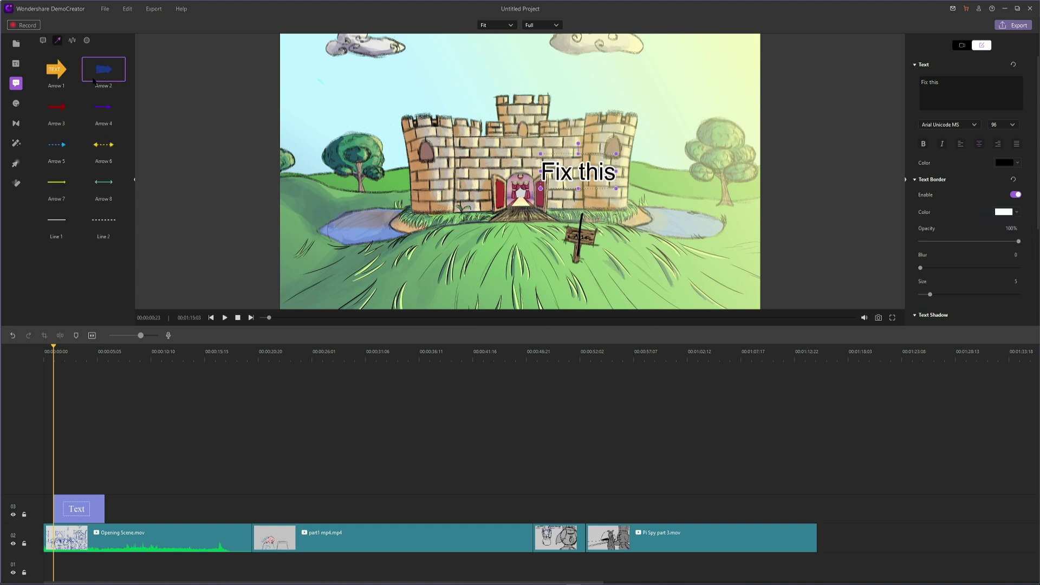
pyautogui.click(72, 41)
pyautogui.moveTo(55, 108)
pyautogui.mouseDown()
pyautogui.moveTo(520, 141)
pyautogui.moveTo(526, 124)
pyautogui.mouseUp()
pyautogui.click(588, 160)
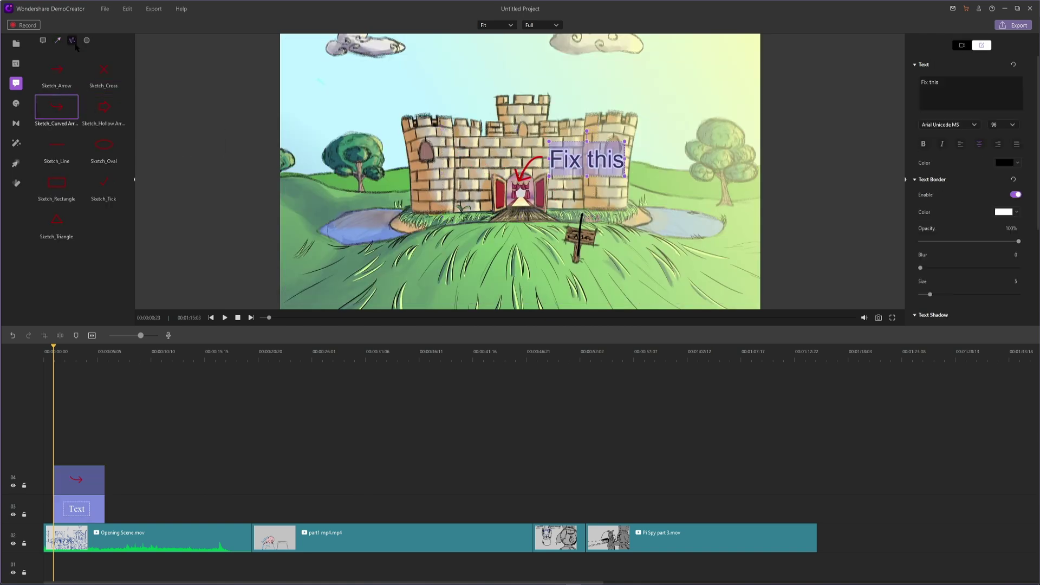
pyautogui.click(43, 40)
pyautogui.moveTo(62, 169); pyautogui.dragTo(520, 163)
# - Move the text to track 06, delete the purple box and red arrow, and add yellow Dialog Box 3
pyautogui.moveTo(86, 506); pyautogui.dragTo(83, 421)
pyautogui.click(79, 450)
pyautogui.press('Delete')
pyautogui.moveTo(103, 107); pyautogui.dragTo(63, 356)
pyautogui.click(78, 479)
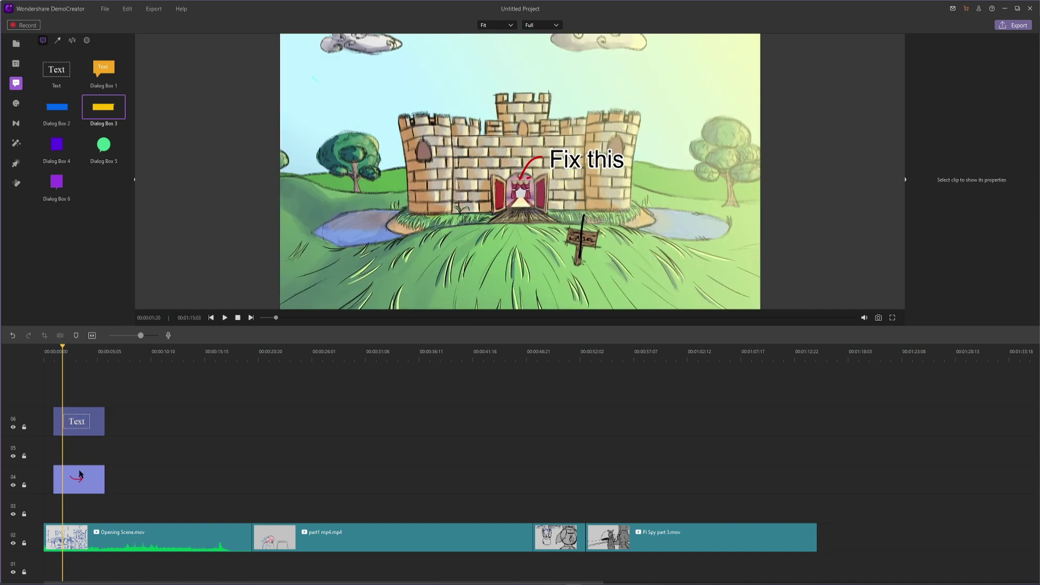
pyautogui.press('Delete')
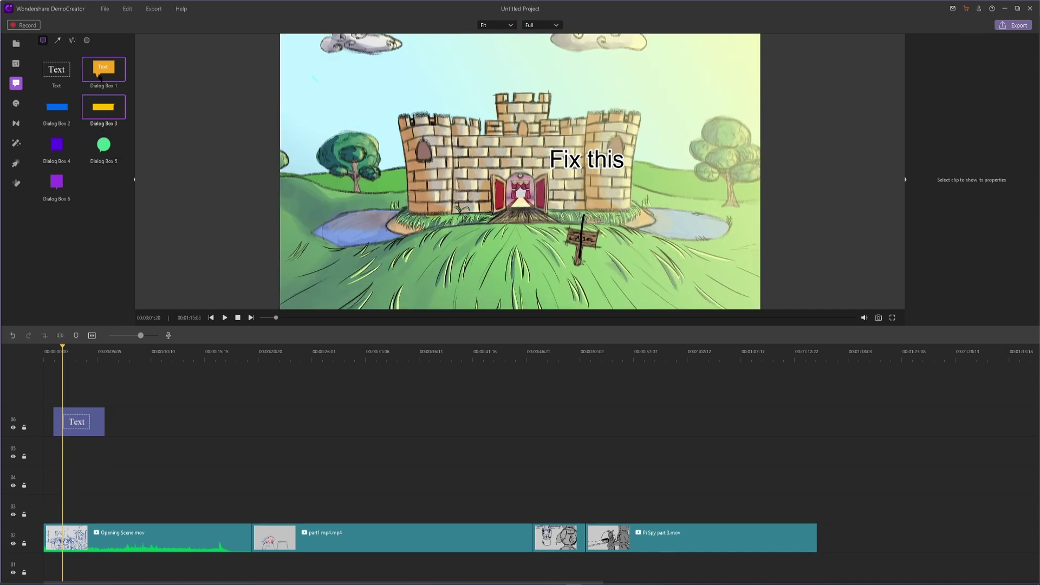
pyautogui.moveTo(102, 68); pyautogui.dragTo(53, 136)
pyautogui.moveTo(103, 107); pyautogui.dragTo(641, 161)
# - Put the yellow box on track 05 under the text and align the 'Fix this' title onto it
pyautogui.moveTo(87, 393); pyautogui.dragTo(84, 451)
pyautogui.moveTo(615, 137); pyautogui.dragTo(590, 179)
pyautogui.click(596, 163)
pyautogui.click(544, 221)
pyautogui.press('space')
pyautogui.press('space')
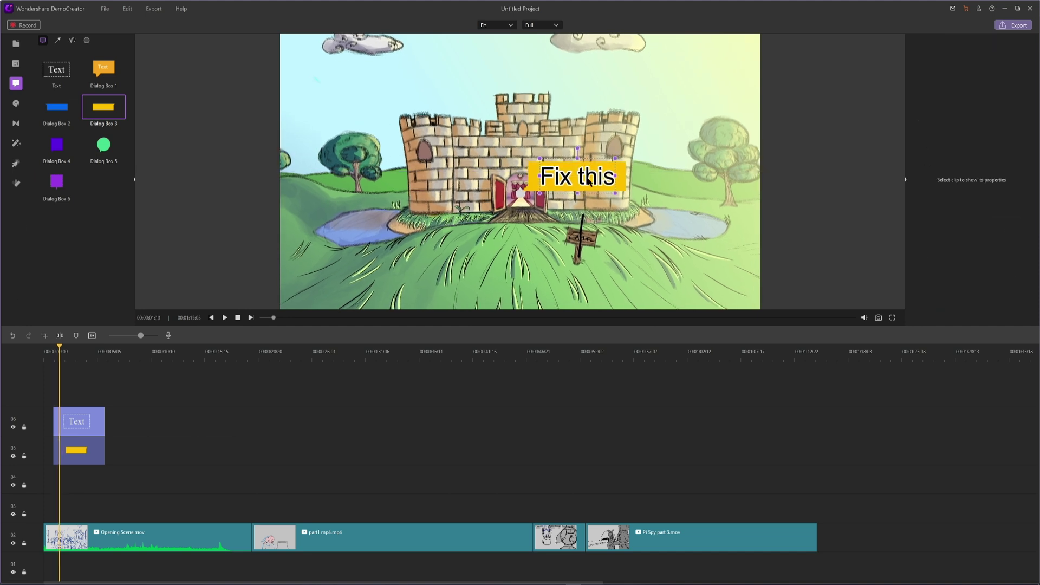
pyautogui.click(713, 195)
# - Place the Handclap animation effect on track 04 at about 0:50 and preview it
pyautogui.click(565, 401)
pyautogui.press('space')
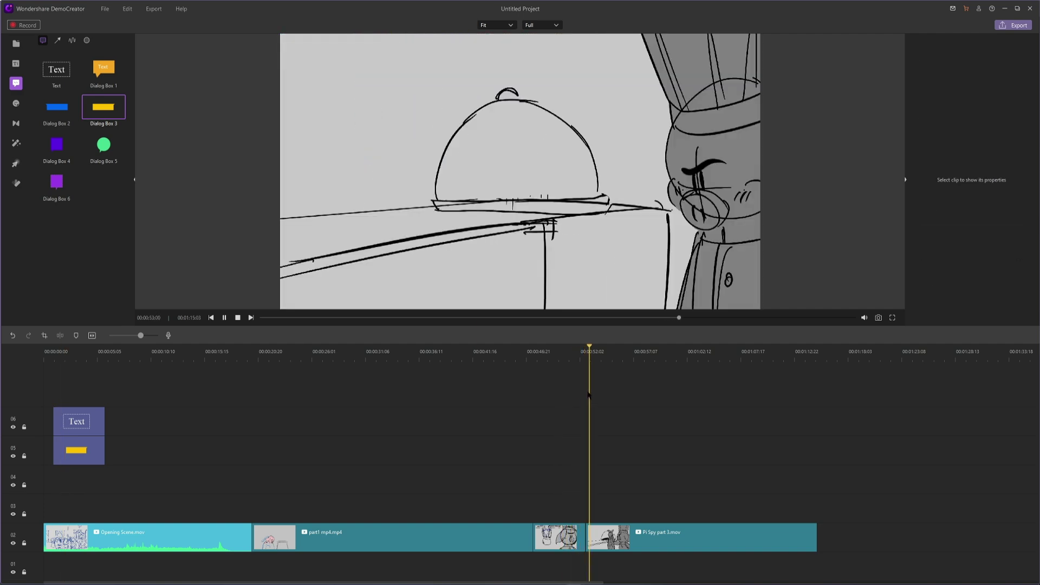
pyautogui.click(568, 356)
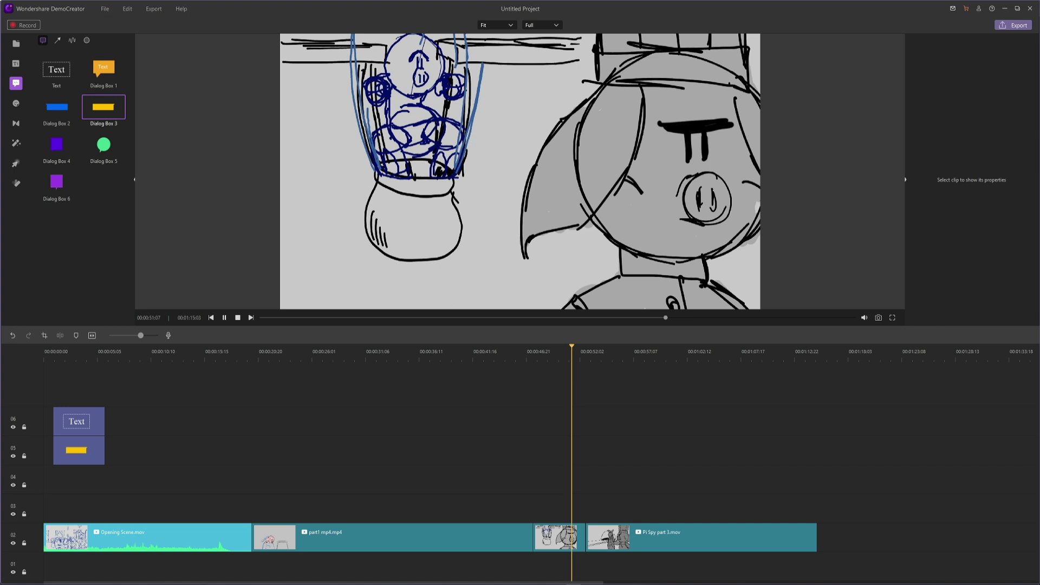
pyautogui.click(16, 103)
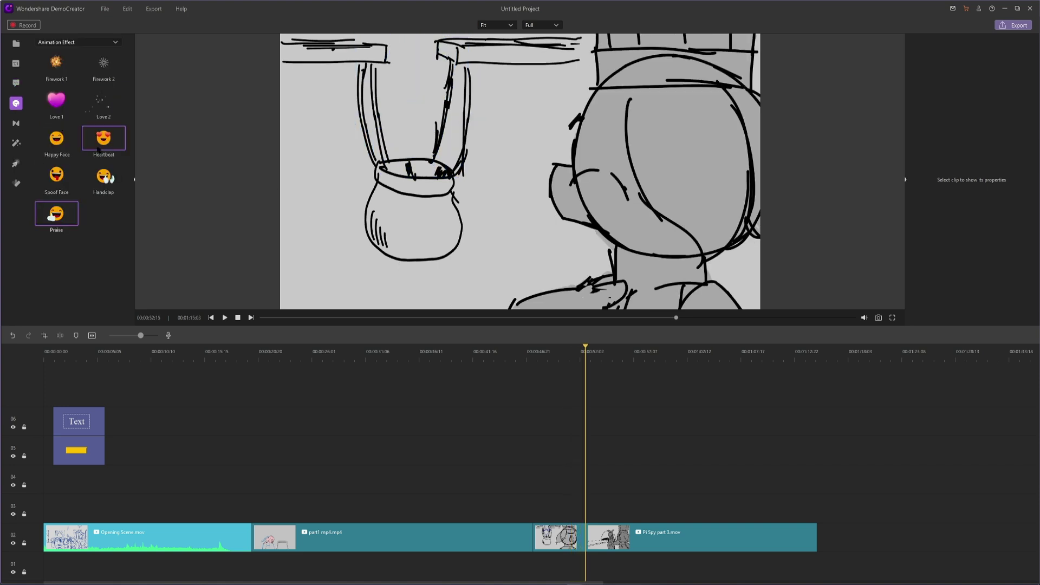
pyautogui.moveTo(56, 140); pyautogui.dragTo(564, 489)
pyautogui.click(562, 358)
pyautogui.press('space')
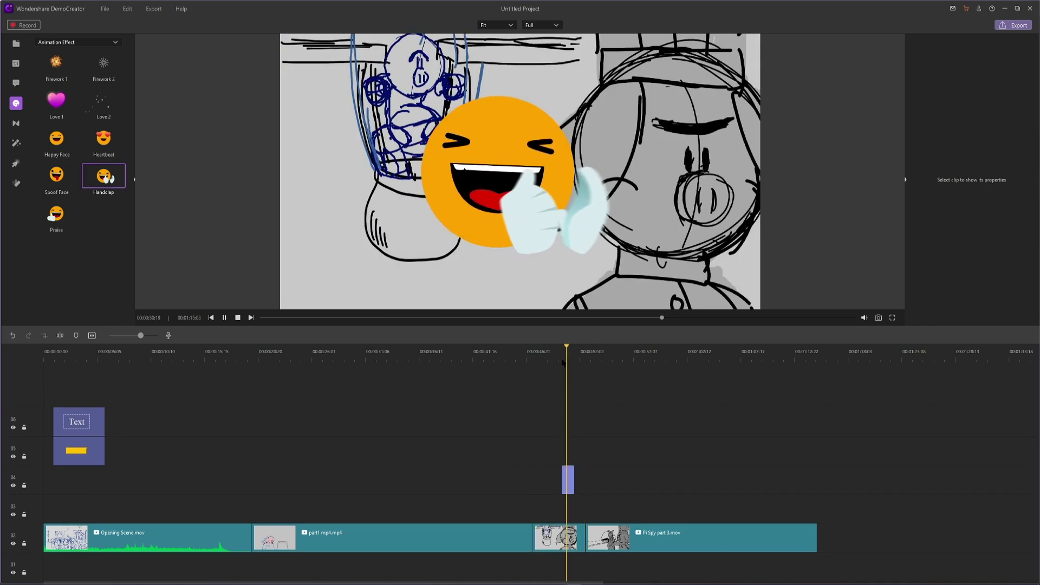
pyautogui.press('space')
pyautogui.click(567, 358)
# - Shrink the Handclap emoji to 41% and move it toward the lower-left of the frame
pyautogui.click(513, 170)
pyautogui.moveTo(619, 255); pyautogui.dragTo(522, 174)
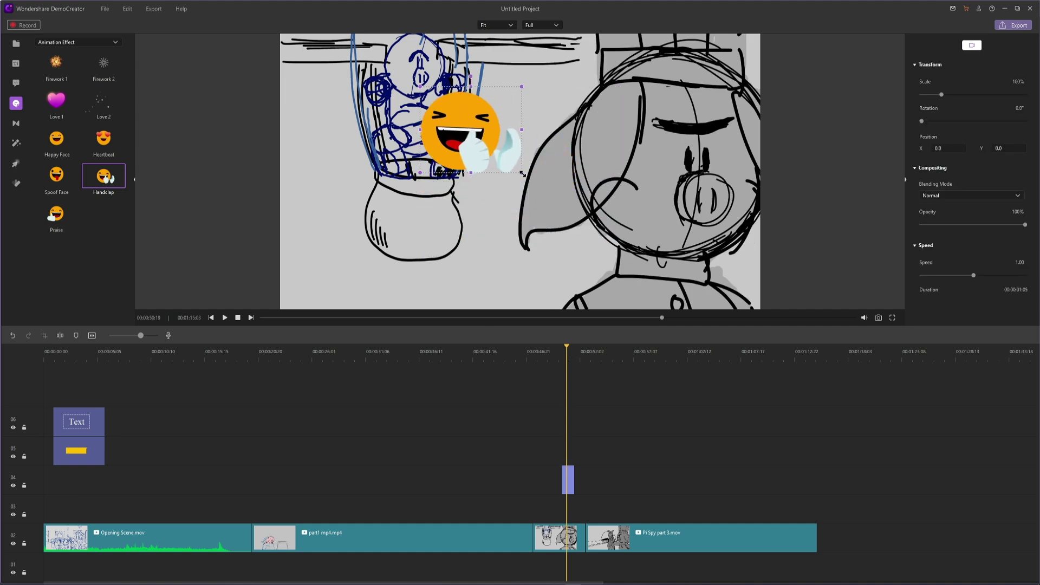
pyautogui.moveTo(465, 146); pyautogui.dragTo(329, 286)
pyautogui.press('space')
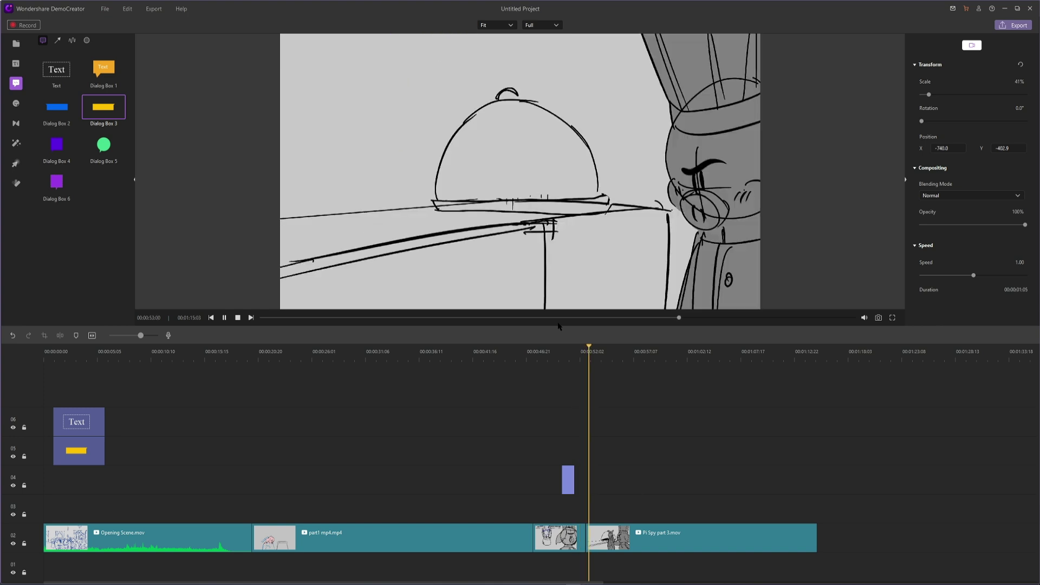
# - Marquee-select the 'Fix this' title, yellow dialog box and Handclap clips and delete them
pyautogui.press('space')
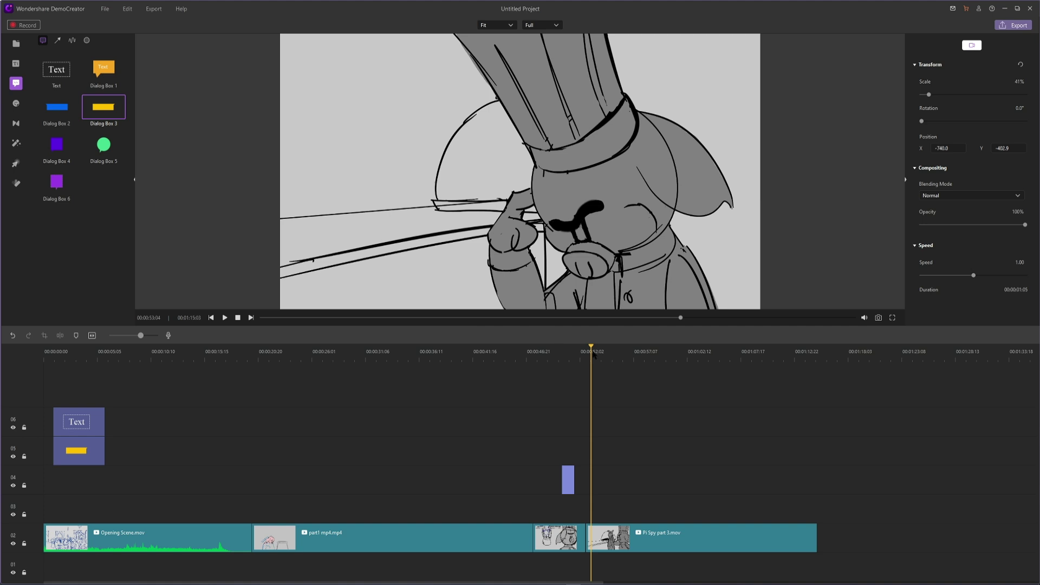
pyautogui.moveTo(606, 490); pyautogui.dragTo(27, 380)
pyautogui.press('Delete')
# - Play the video from the start, scrubbing forward to about 1:08 and back to 0:36
pyautogui.moveTo(94, 359); pyautogui.dragTo(46, 354)
pyautogui.press('space')
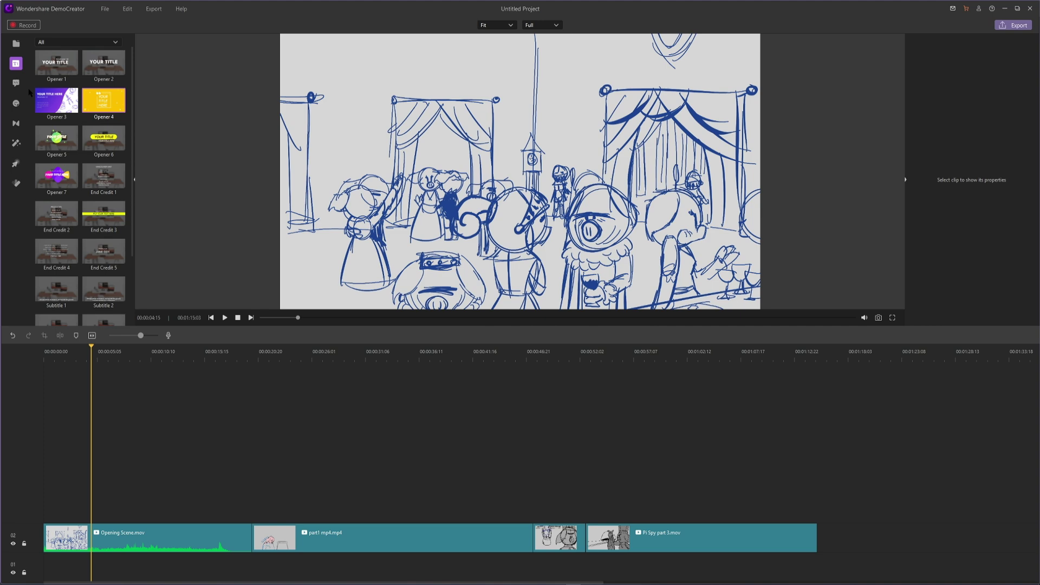
pyautogui.moveTo(604, 351); pyautogui.dragTo(750, 392)
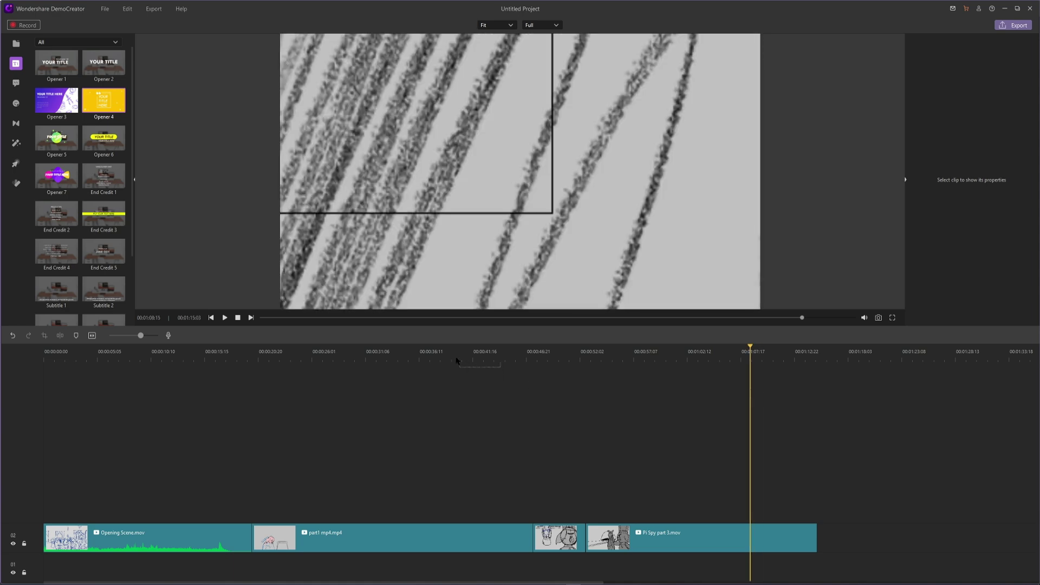
pyautogui.moveTo(433, 359); pyautogui.dragTo(416, 359)
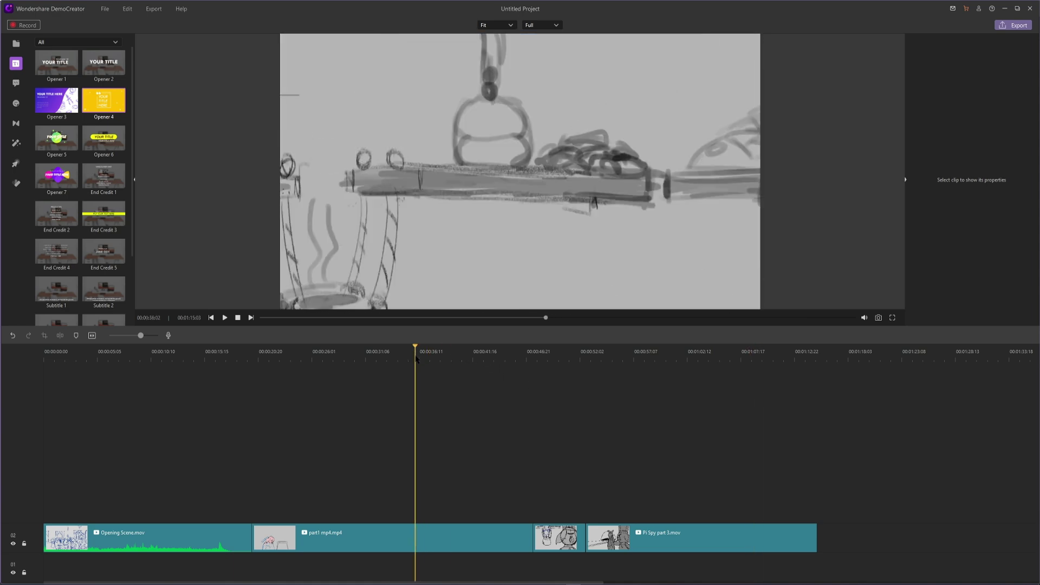
# - Start Export > Create Video with MP4 format and production name 'CD StoryBoard'
pyautogui.click(154, 8)
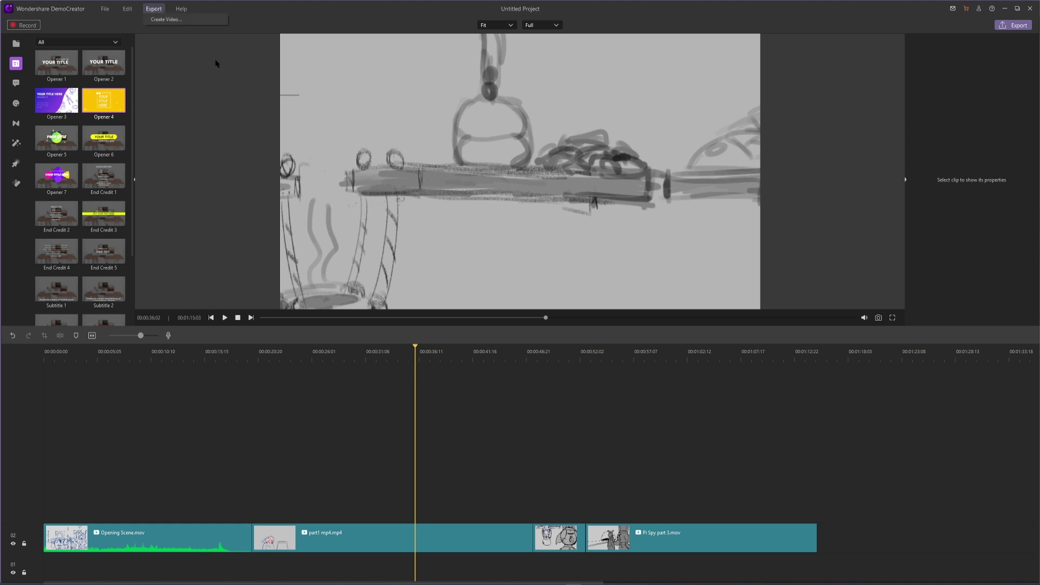
pyautogui.click(196, 20)
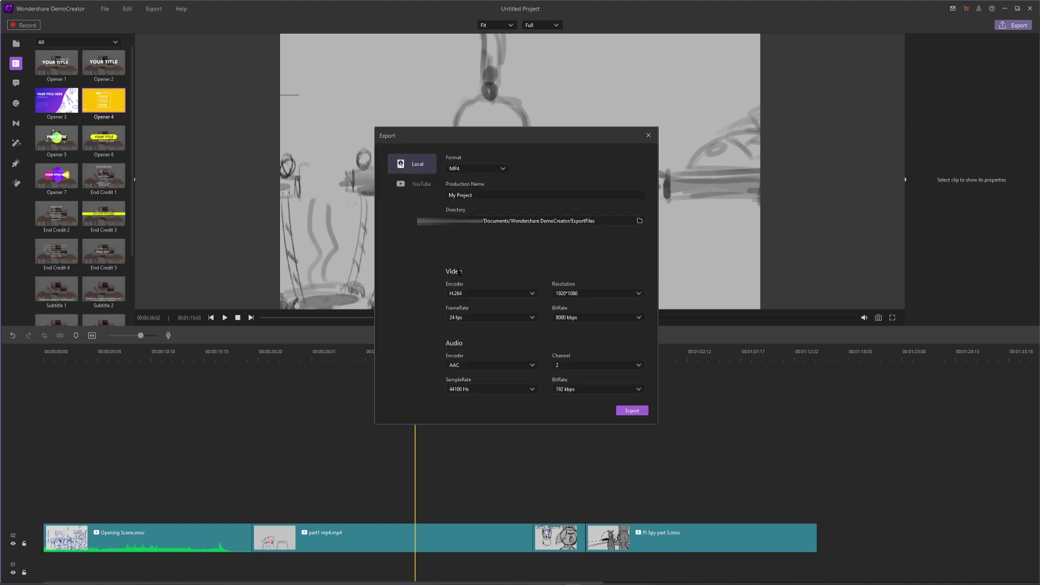
pyautogui.click(500, 171)
pyautogui.click(518, 164)
pyautogui.tripleClick(488, 195)
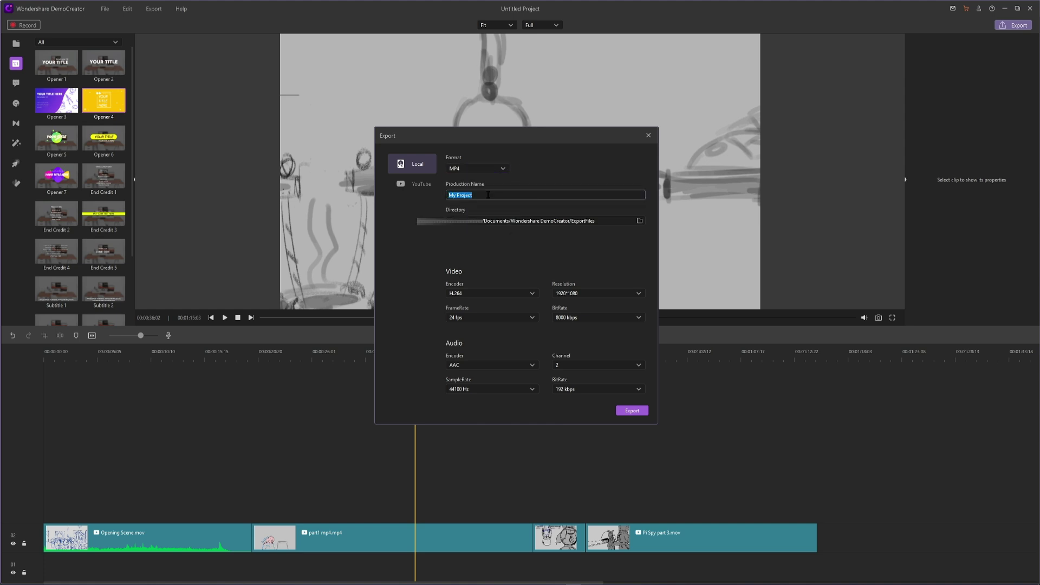
pyautogui.write('CD StoryBoard')
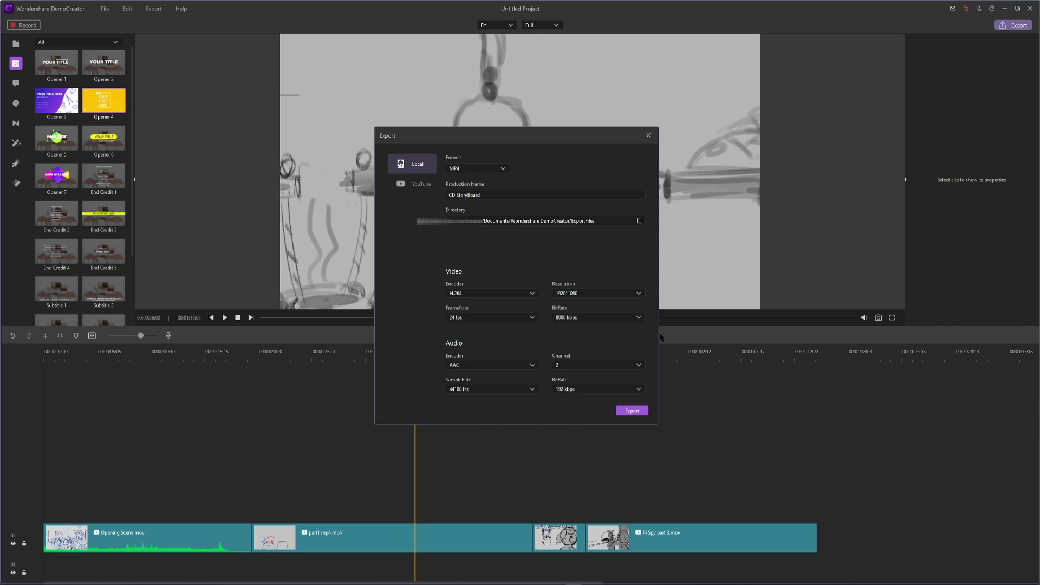
# - Keep the 8000 kbps video bitrate, 1920*1080 resolution and 24 fps frame rate
pyautogui.click(579, 318)
pyautogui.click(582, 314)
pyautogui.click(587, 295)
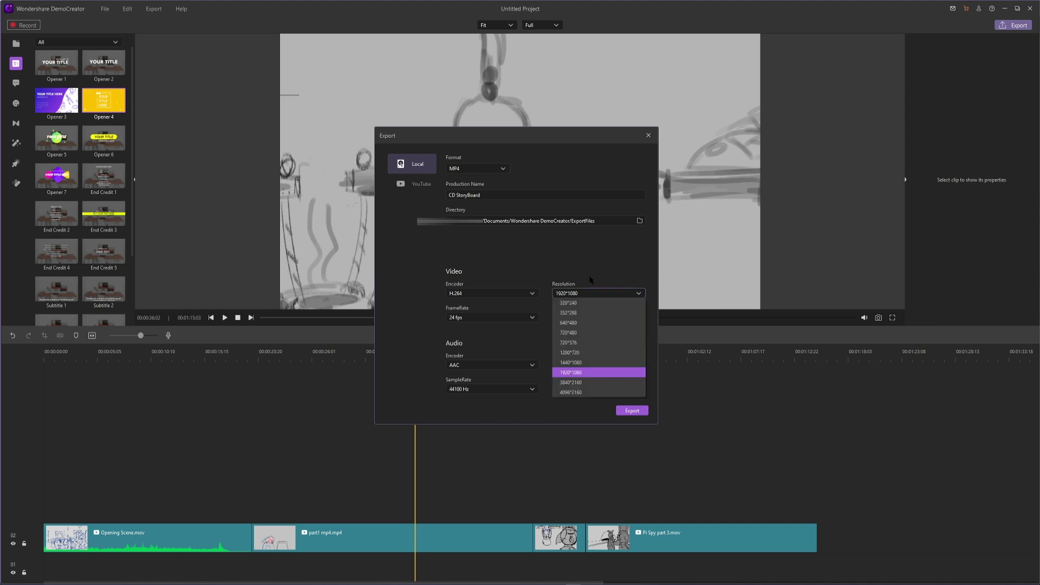
pyautogui.click(588, 294)
pyautogui.click(528, 316)
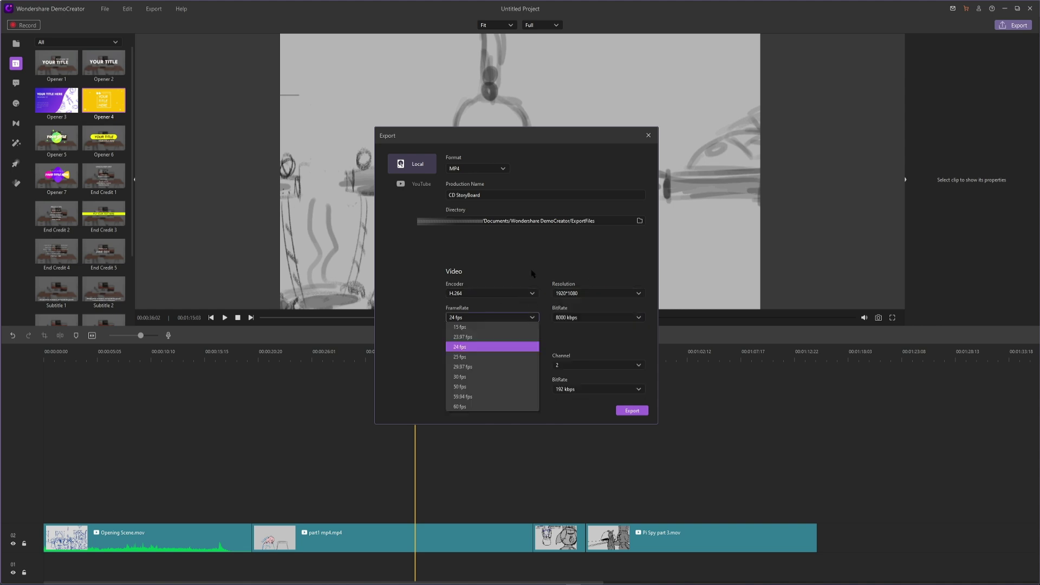
pyautogui.click(417, 328)
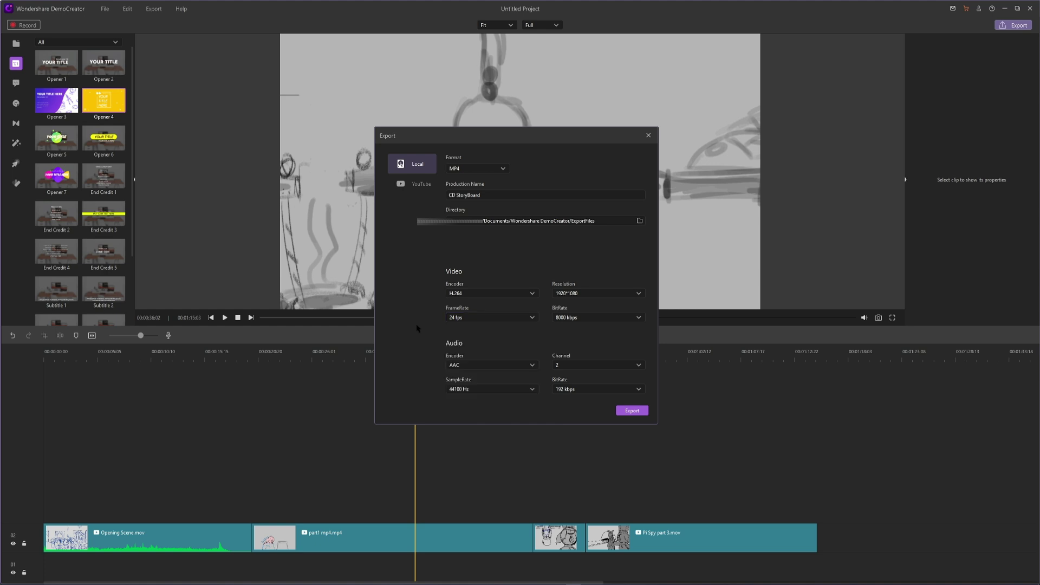
pyautogui.click(477, 320)
pyautogui.click(382, 320)
# - Set the audio sample rate to 48000 Hz and audio bitrate to 256 kbps
pyautogui.click(508, 390)
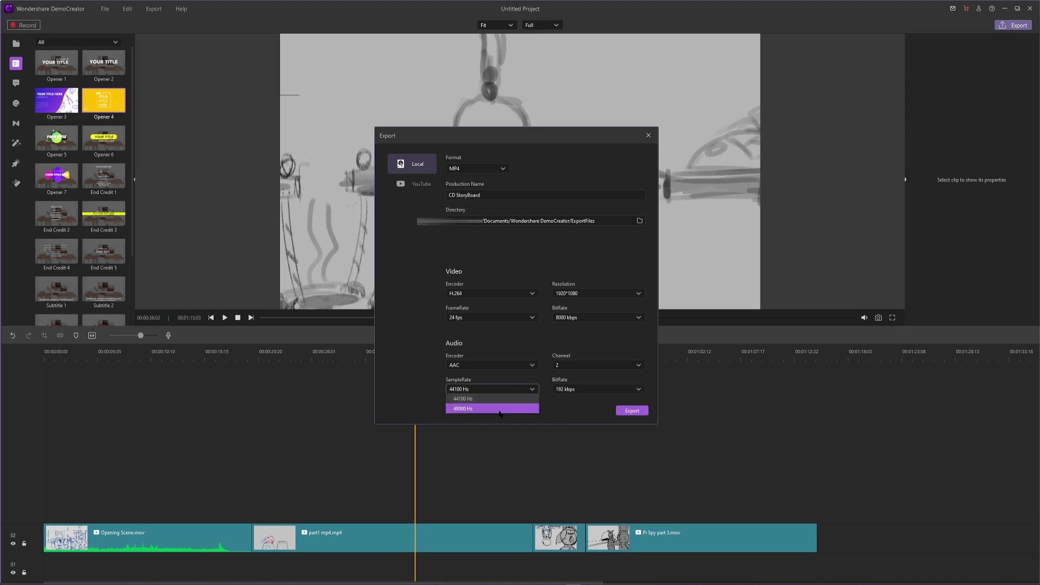
pyautogui.click(498, 409)
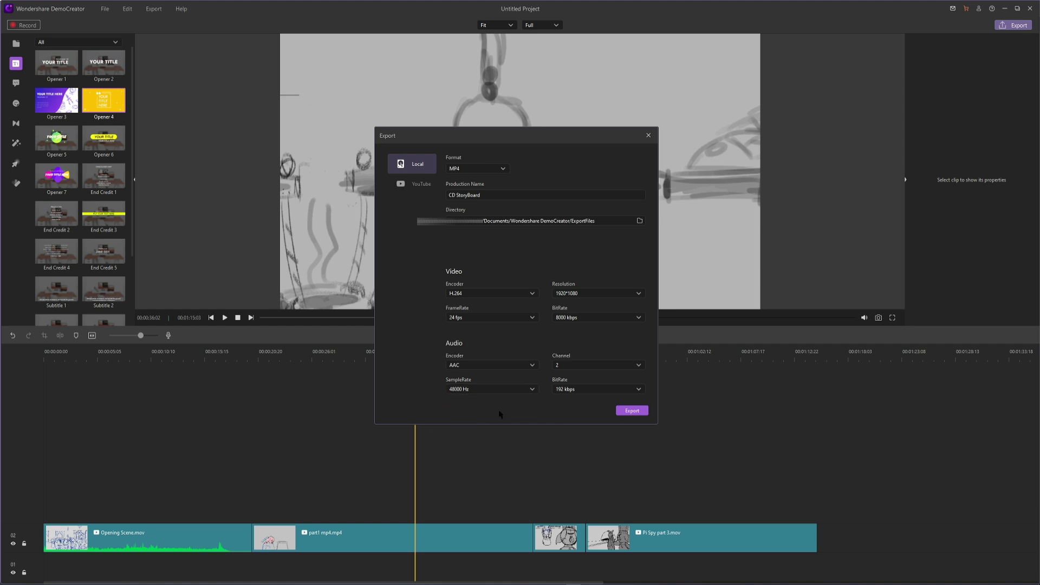
pyautogui.click(582, 390)
pyautogui.click(573, 419)
# - Export the project as CD StoryBoard.mp4, then preview the 1:15 video in VLC and close it
pyautogui.click(632, 411)
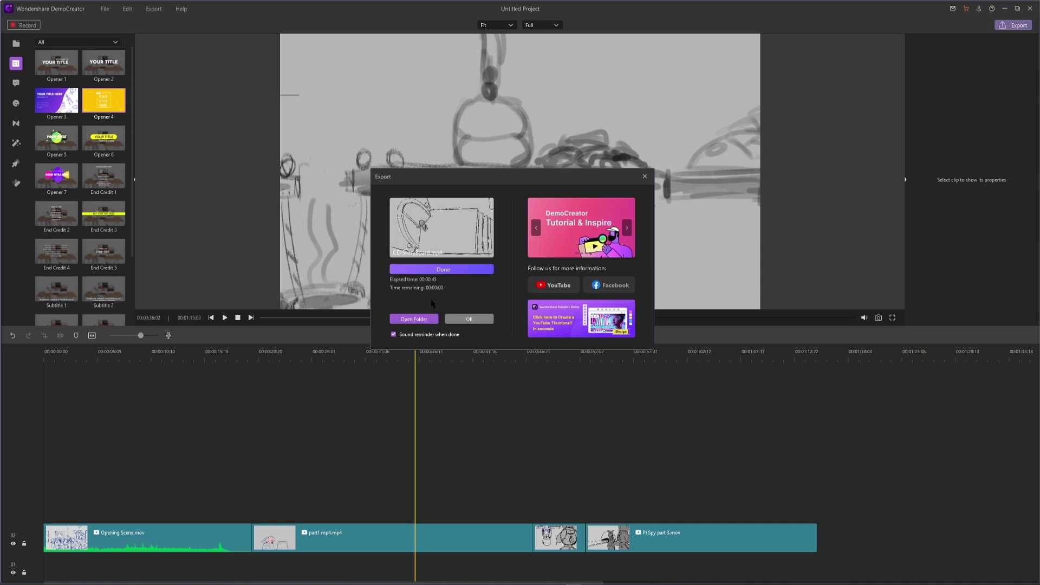
pyautogui.click(434, 321)
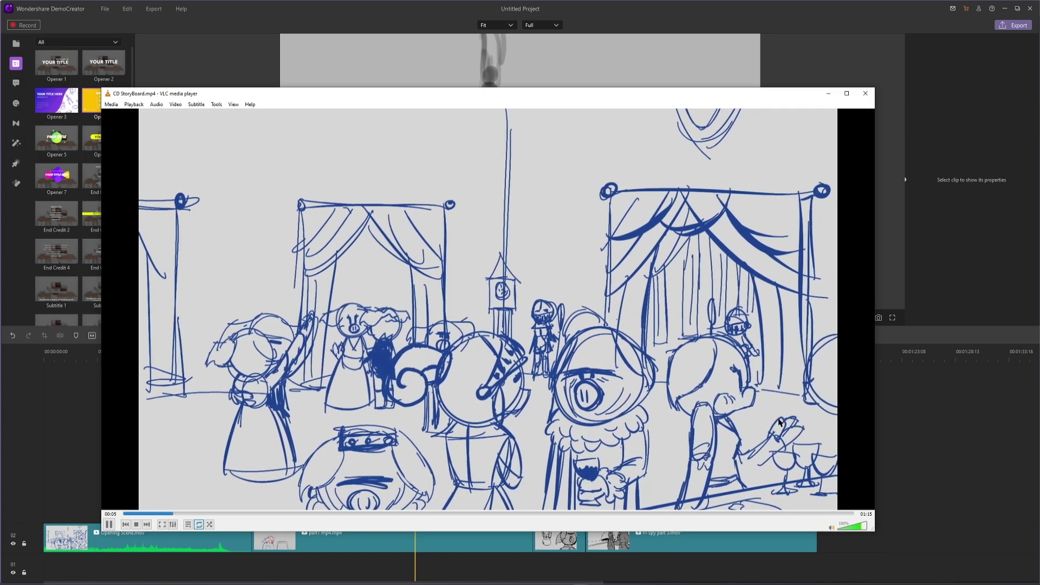
pyautogui.click(270, 30)
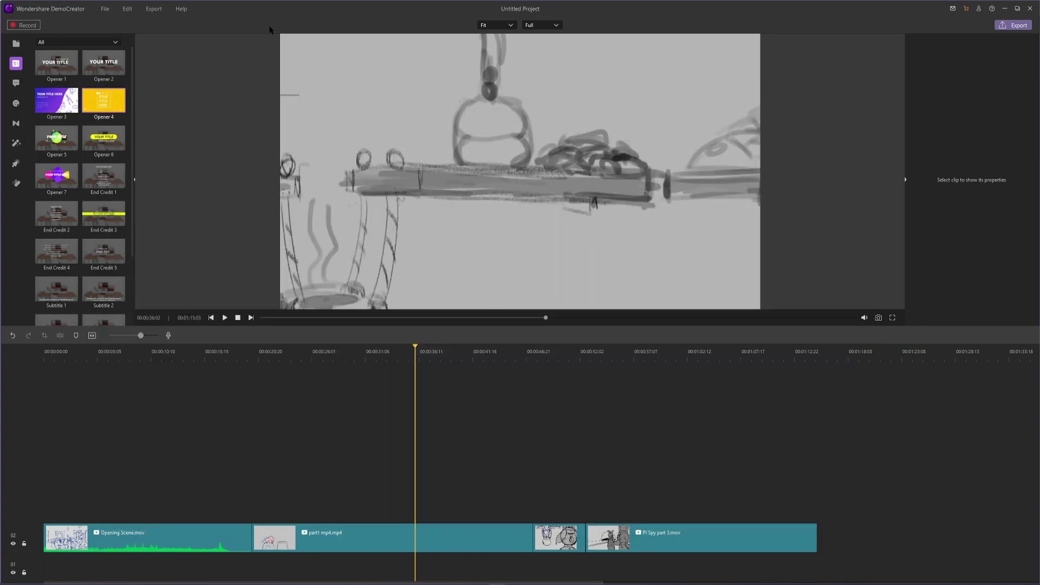
pyautogui.click(153, 9)
pyautogui.click(181, 20)
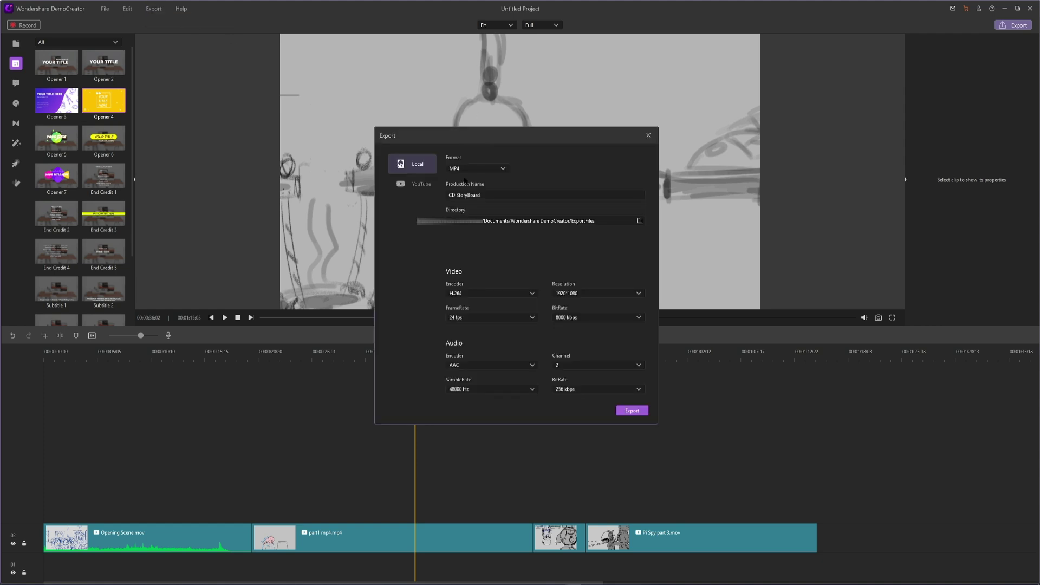
pyautogui.click(417, 183)
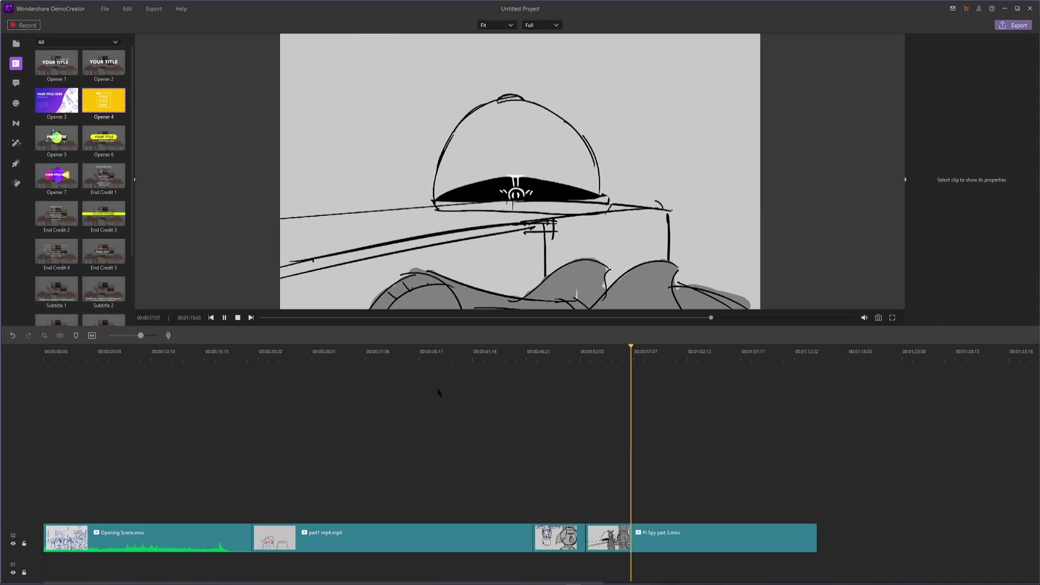
pyautogui.click(598, 382)
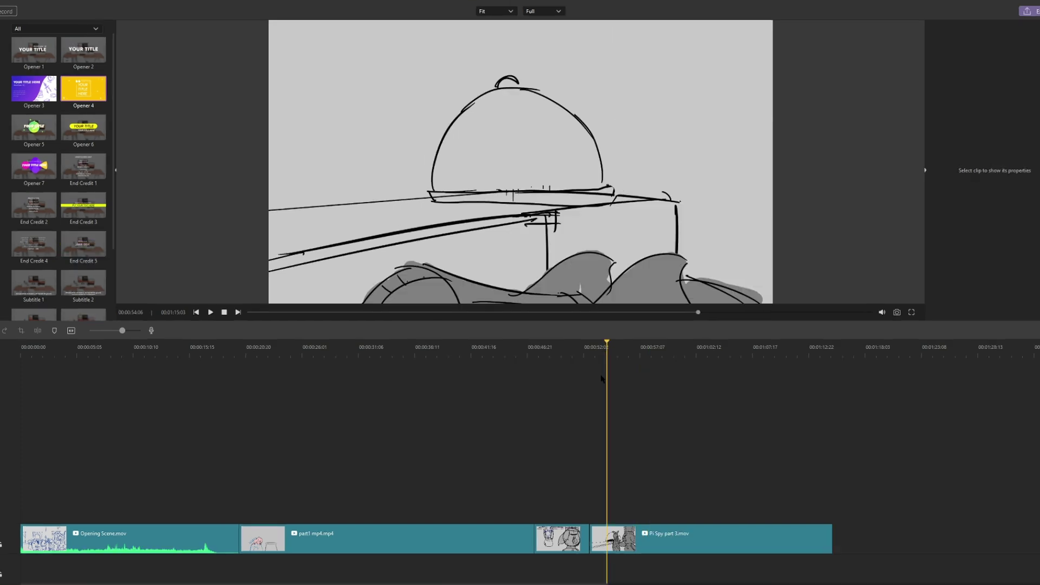
pyautogui.click(211, 311)
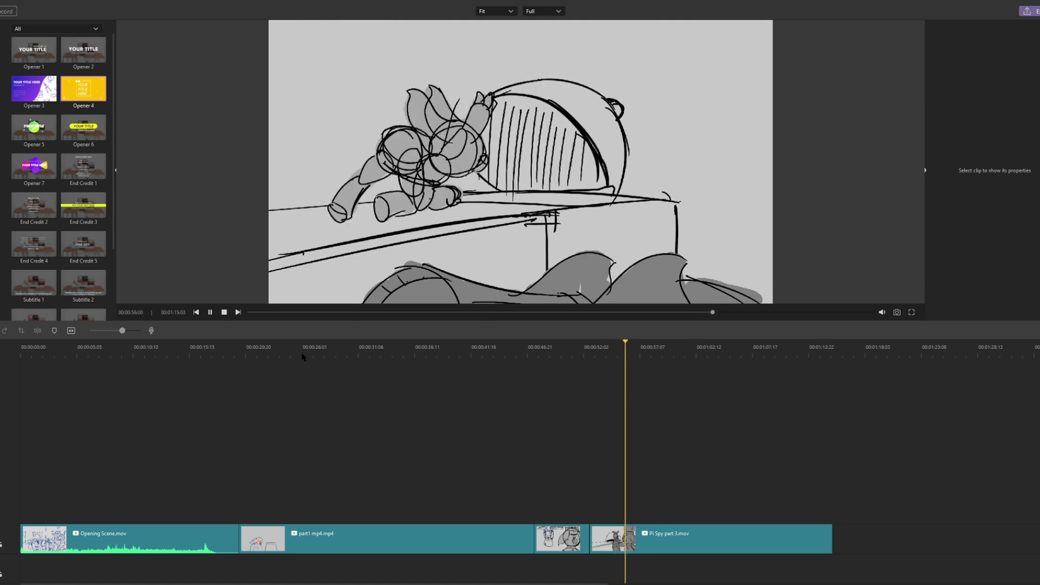